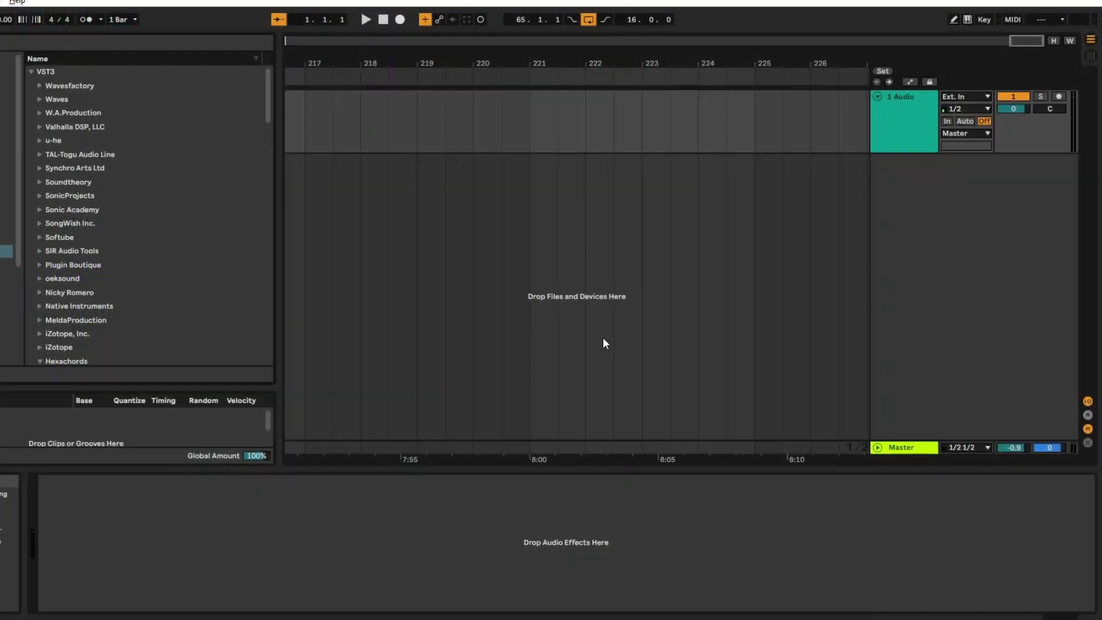
Search the device browser for "orb" and load the Orb Chords plugin onto a new track in the arrangement
{"action": "key", "text": "ctrl+f"}
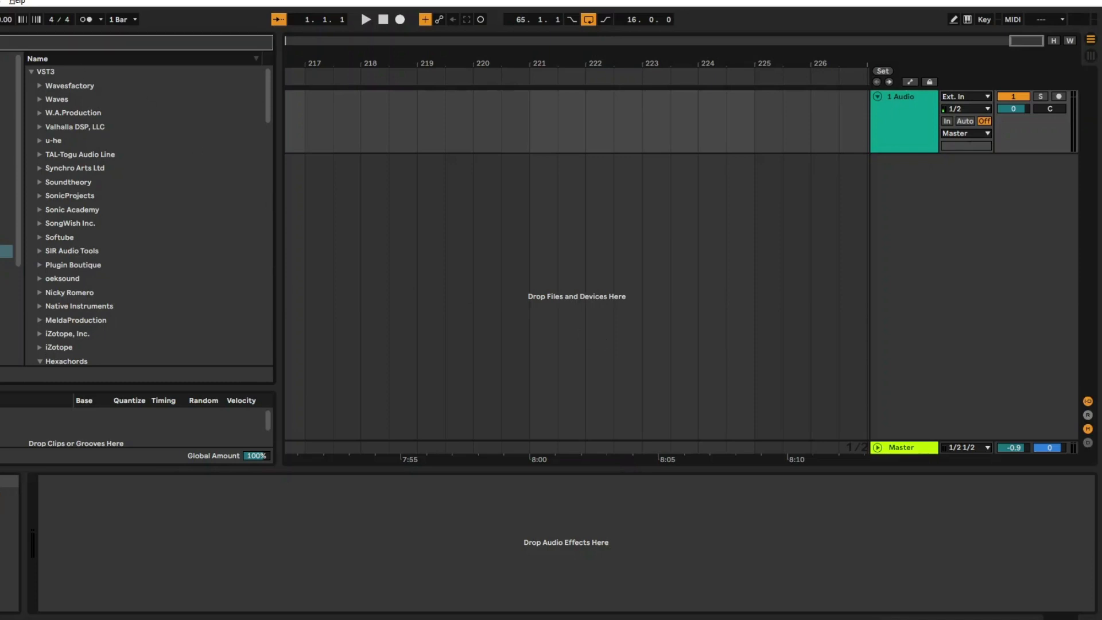
{"action": "type", "text": "orb"}
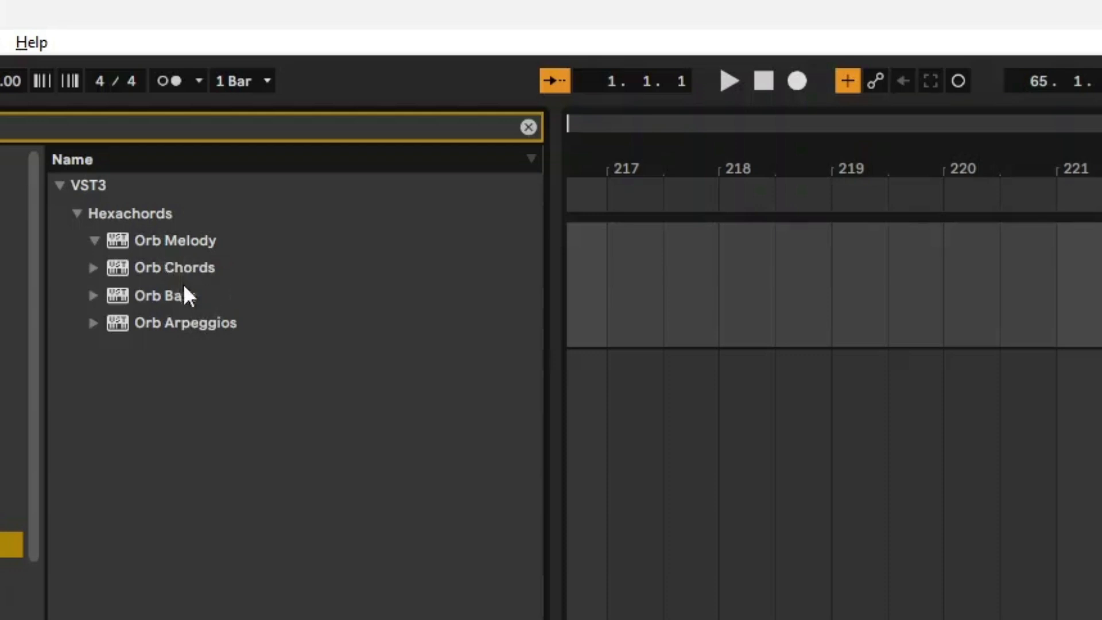
{"action": "left_click", "coordinate": [168, 272]}
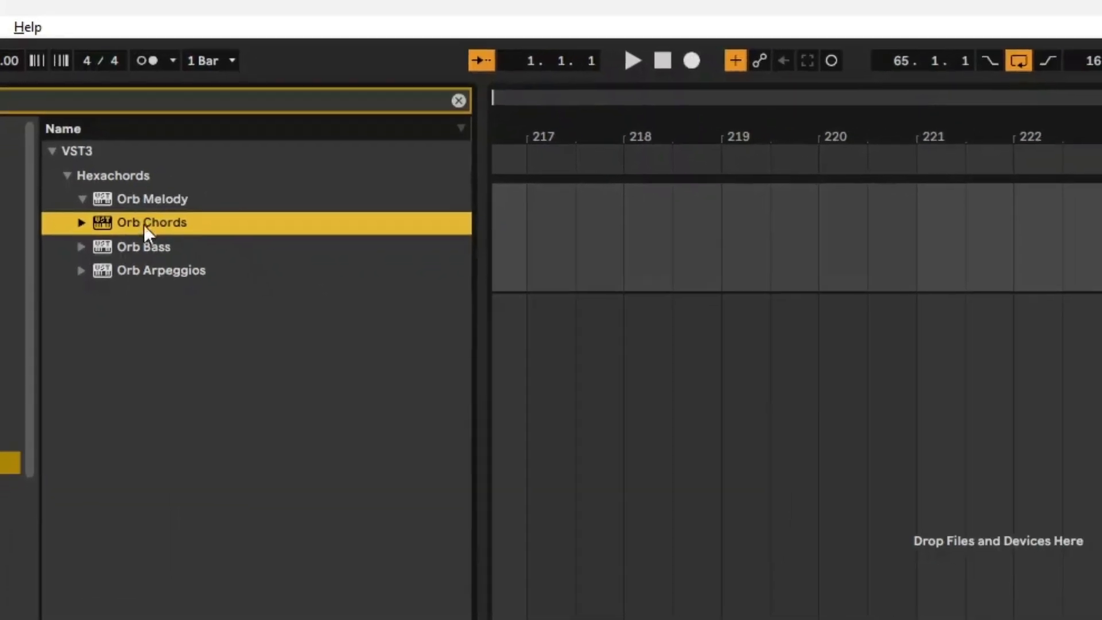
{"action": "left_click_drag", "start_coordinate": [143, 225], "coordinate": [893, 405]}
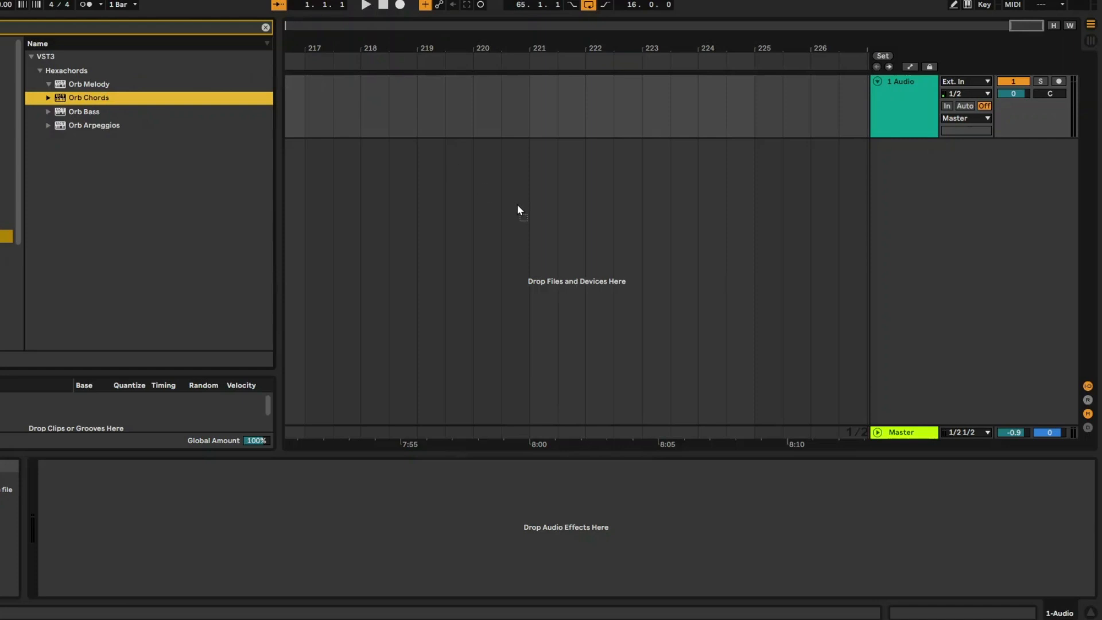
{"action": "left_click_drag", "start_coordinate": [517, 205], "coordinate": [517, 203]}
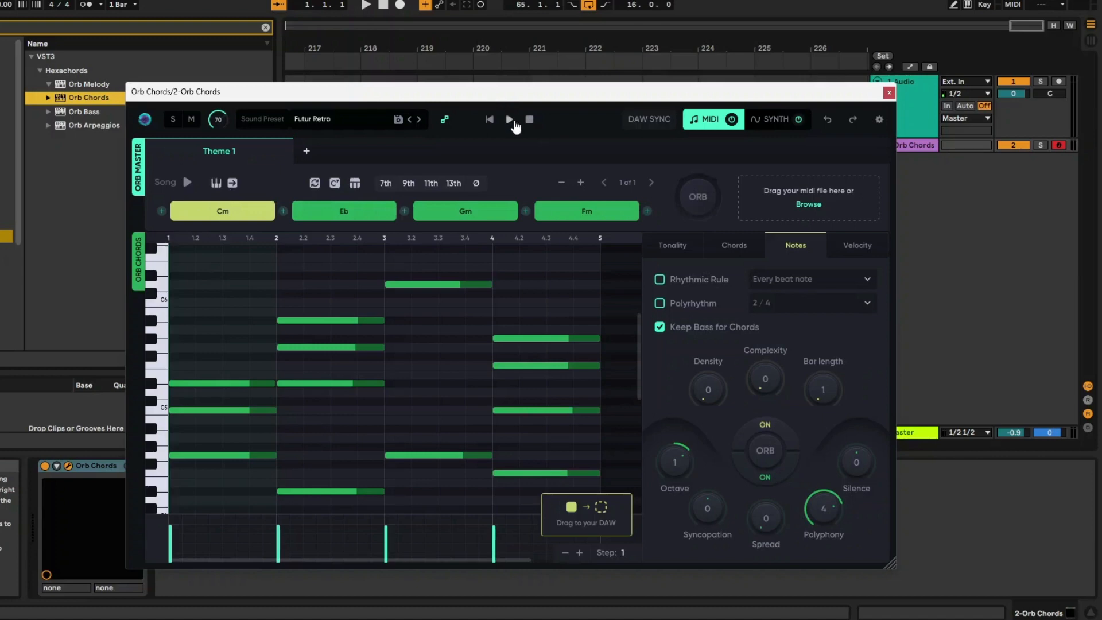
Audition the default chord progression in Orb Chords and generate three new random progressions with the Orb while listening
{"action": "left_click", "coordinate": [510, 122]}
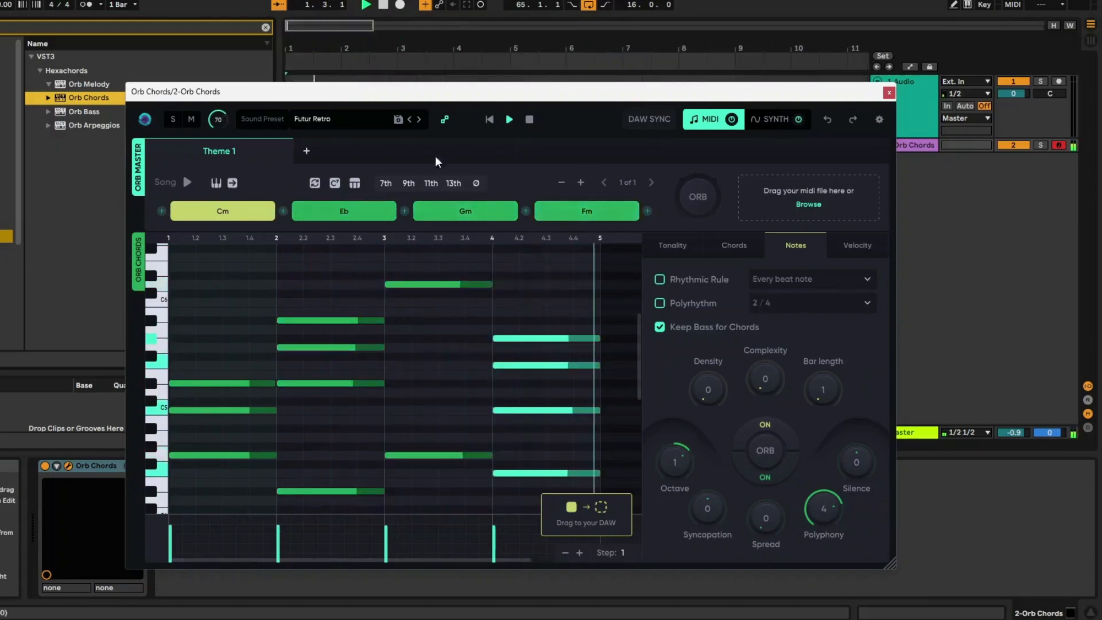
{"action": "left_click", "coordinate": [529, 120]}
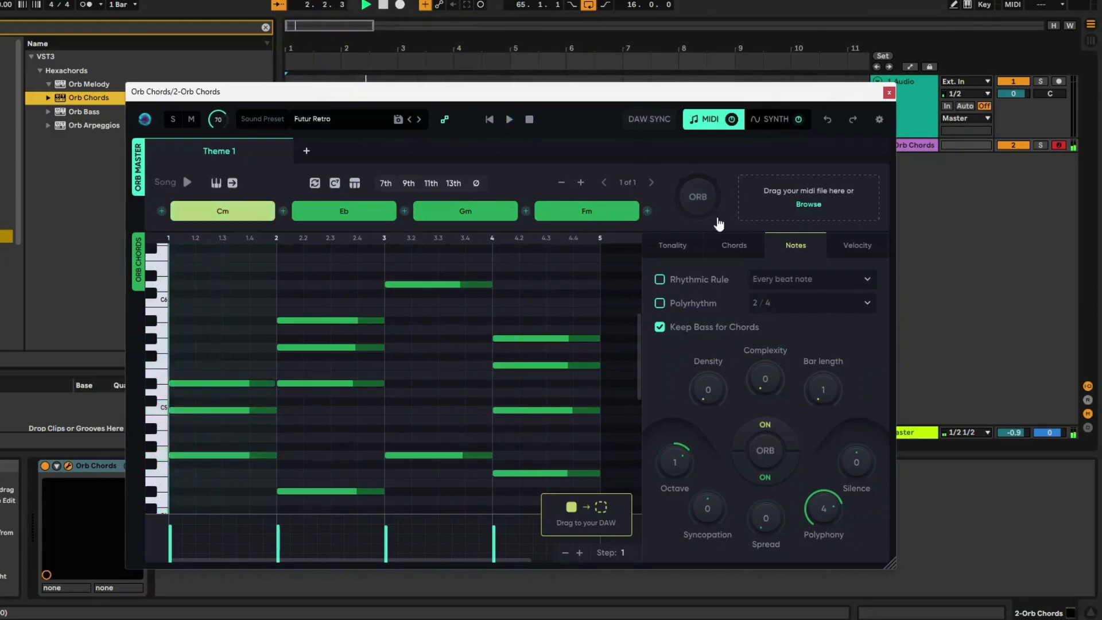
{"action": "left_click", "coordinate": [699, 198]}
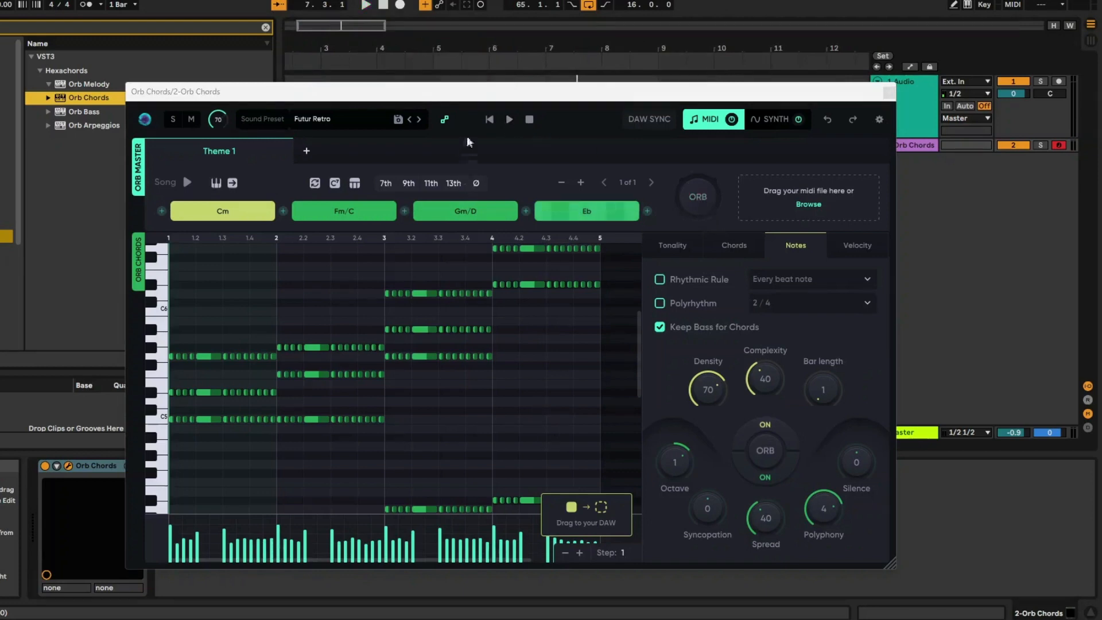
{"action": "left_click", "coordinate": [511, 122]}
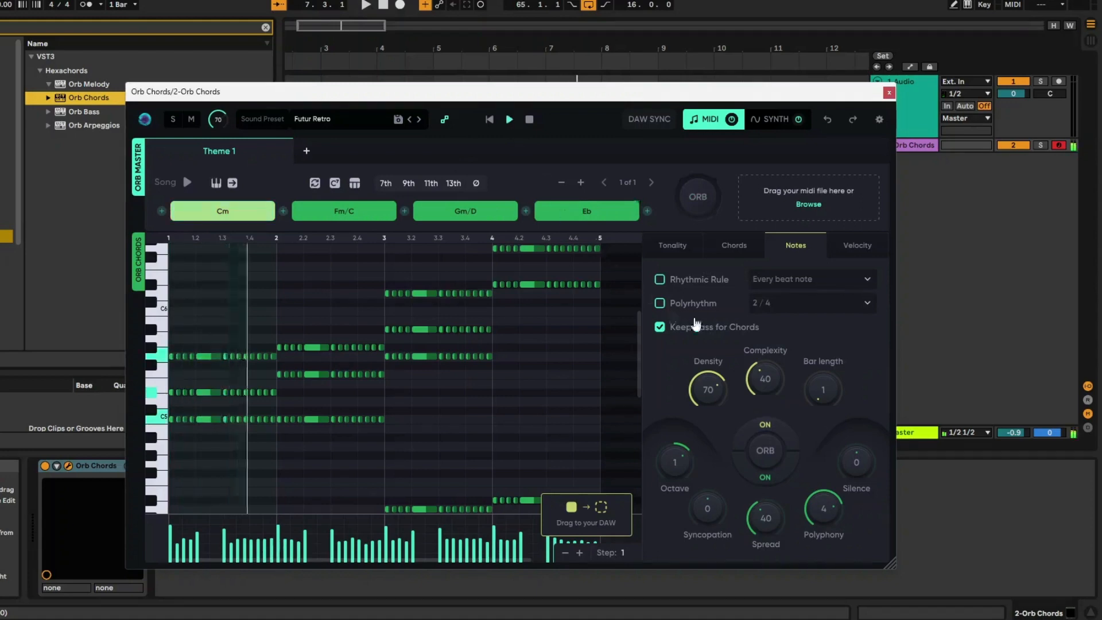
{"action": "left_click", "coordinate": [698, 198]}
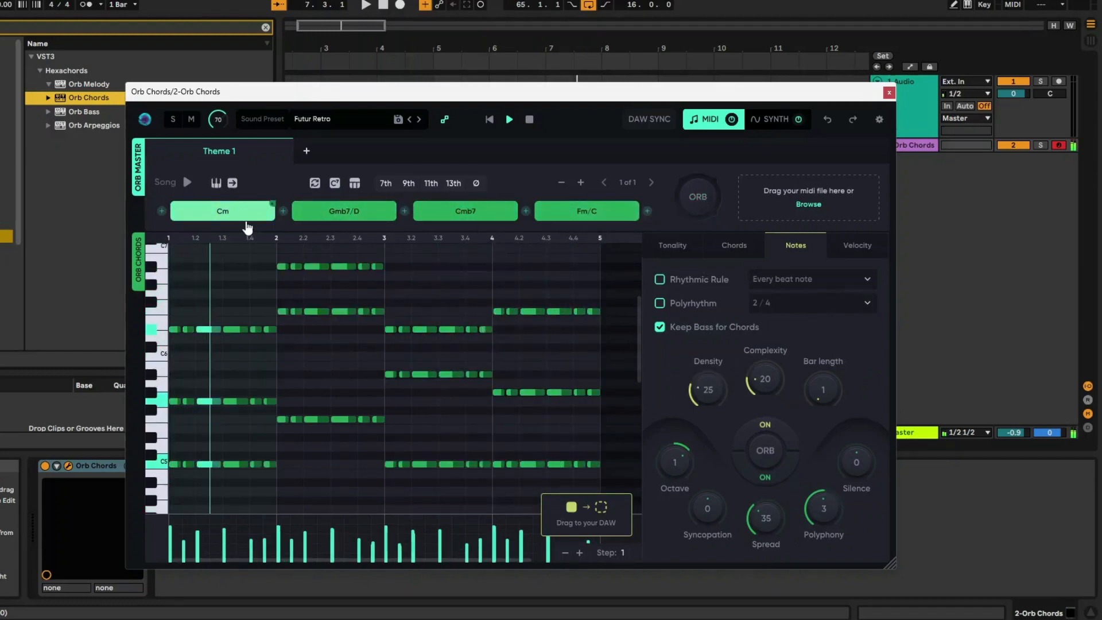
{"action": "left_click", "coordinate": [698, 201]}
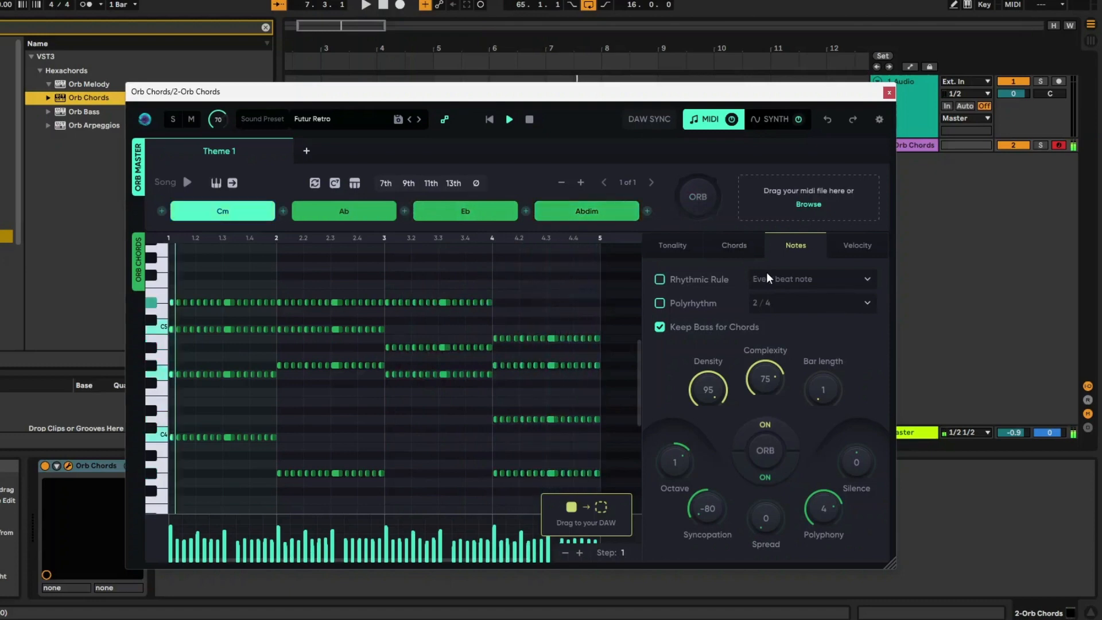
Export the generated chord pattern as a MIDI clip on a new arrangement track and delete that track
{"action": "left_click_drag", "start_coordinate": [643, 97], "coordinate": [473, 43]}
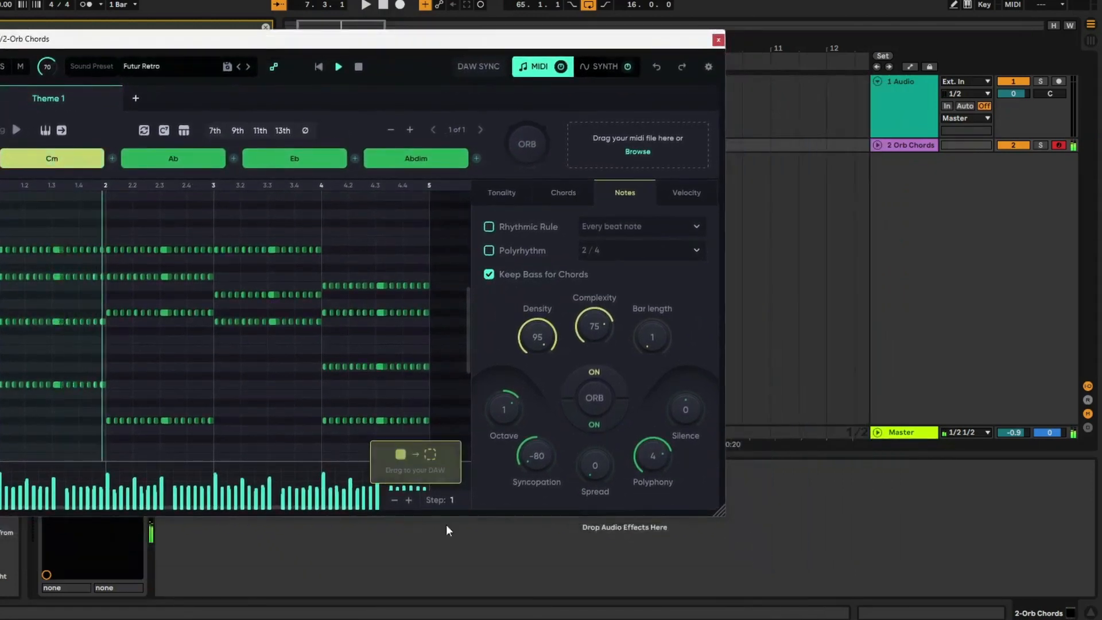
{"action": "left_click_drag", "start_coordinate": [411, 470], "coordinate": [830, 216]}
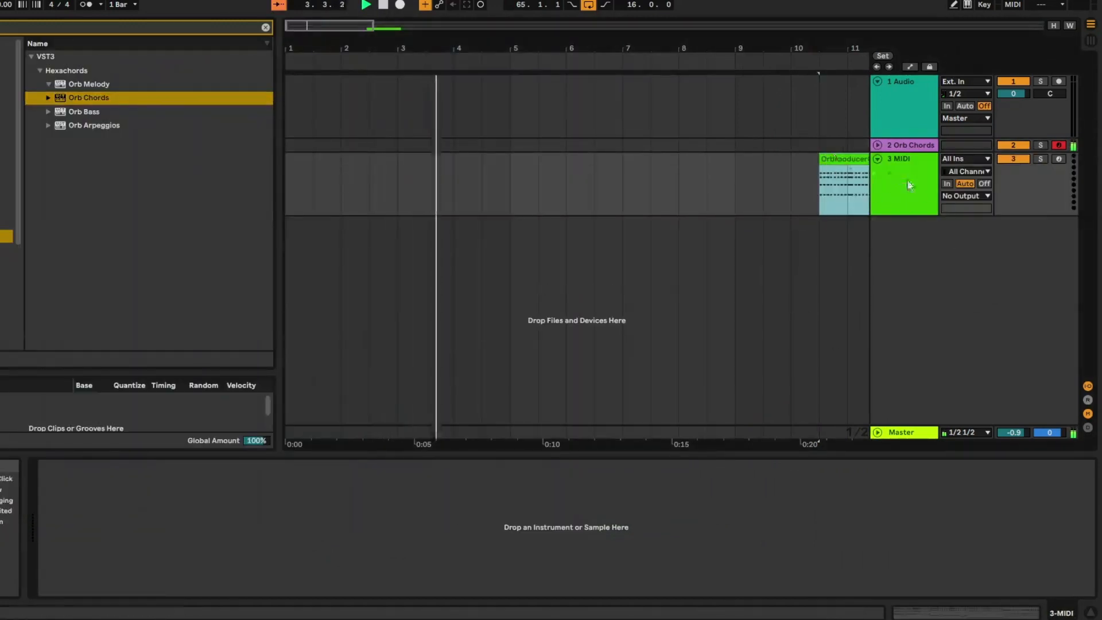
{"action": "left_click", "coordinate": [912, 184]}
{"action": "key", "text": "Delete"}
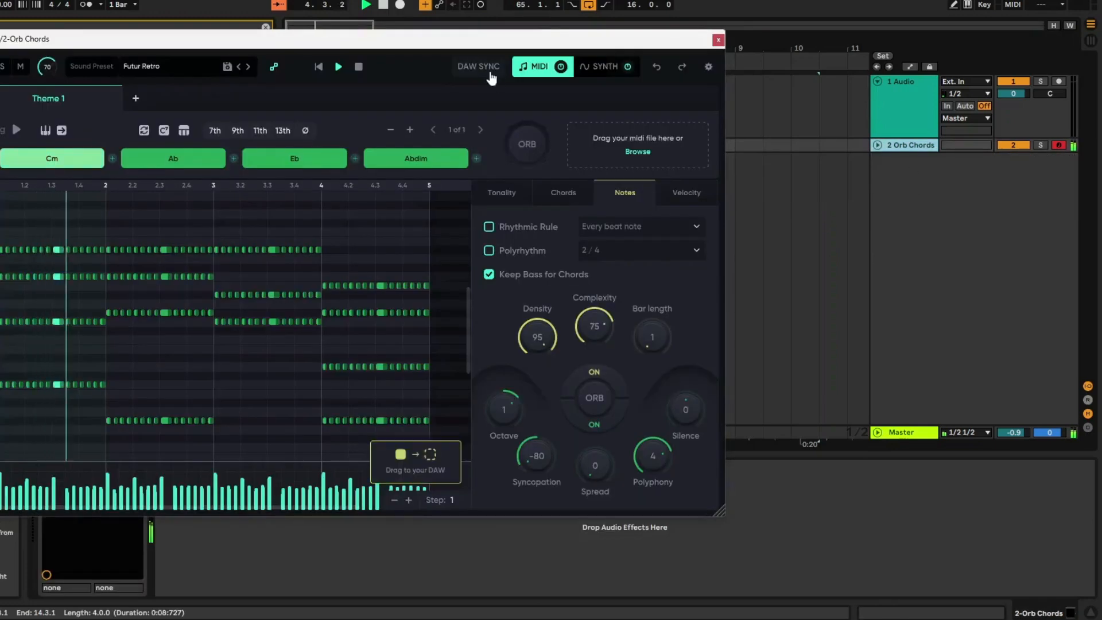
Move the Orb Chords window back into full view, generate another random progression with the Orb, and stop playback
{"action": "left_click_drag", "start_coordinate": [477, 38], "coordinate": [619, 49]}
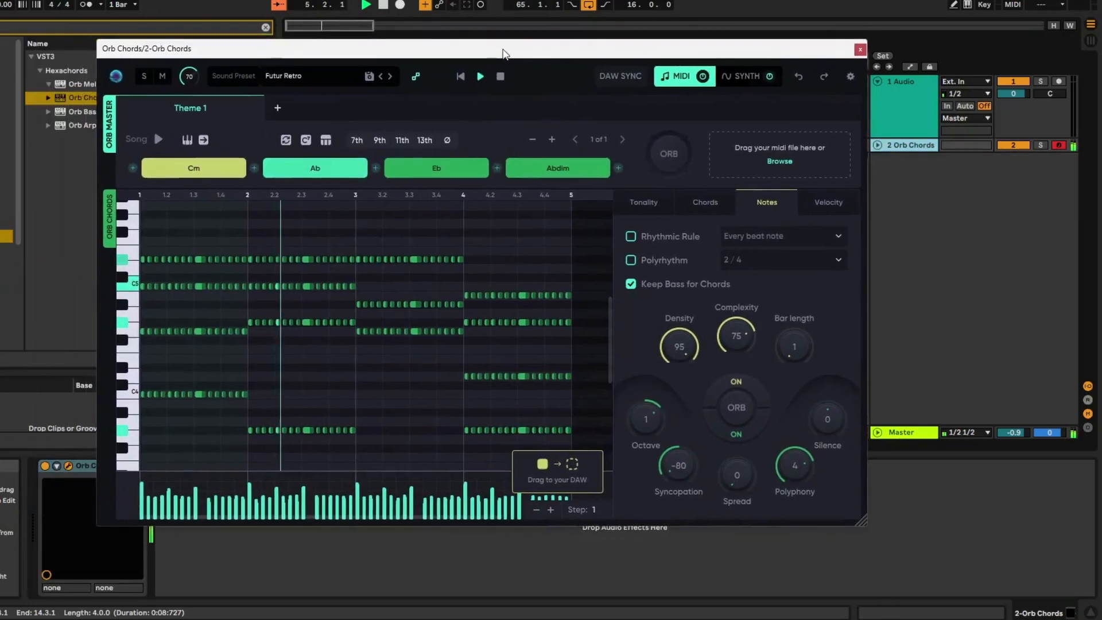
{"action": "left_click", "coordinate": [653, 154]}
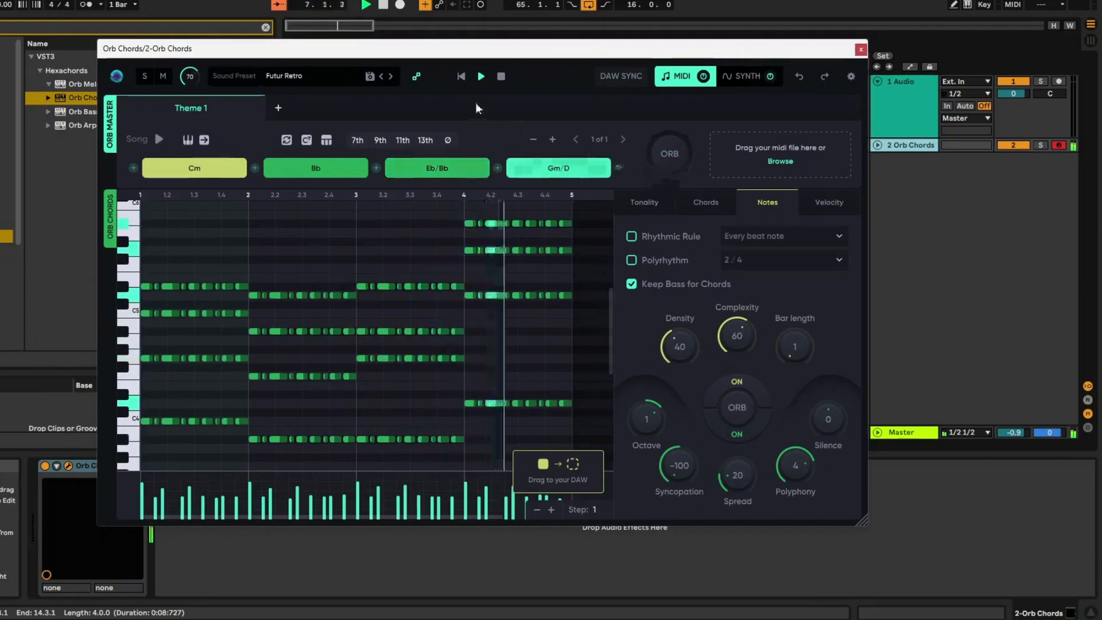
{"action": "left_click", "coordinate": [502, 78]}
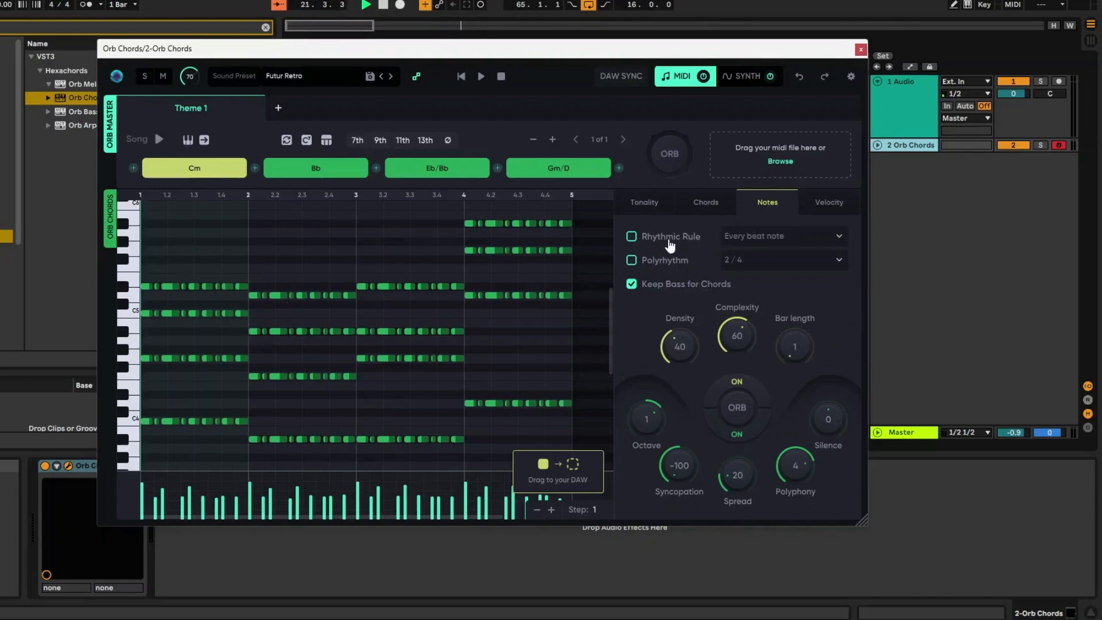
Enable the Rhythmic Rule for the chord notes and set it to Every 1/8 note
{"action": "left_click", "coordinate": [632, 237]}
{"action": "left_click", "coordinate": [766, 237]}
{"action": "left_click", "coordinate": [766, 237]}
{"action": "left_click", "coordinate": [766, 236]}
{"action": "left_click", "coordinate": [761, 295]}
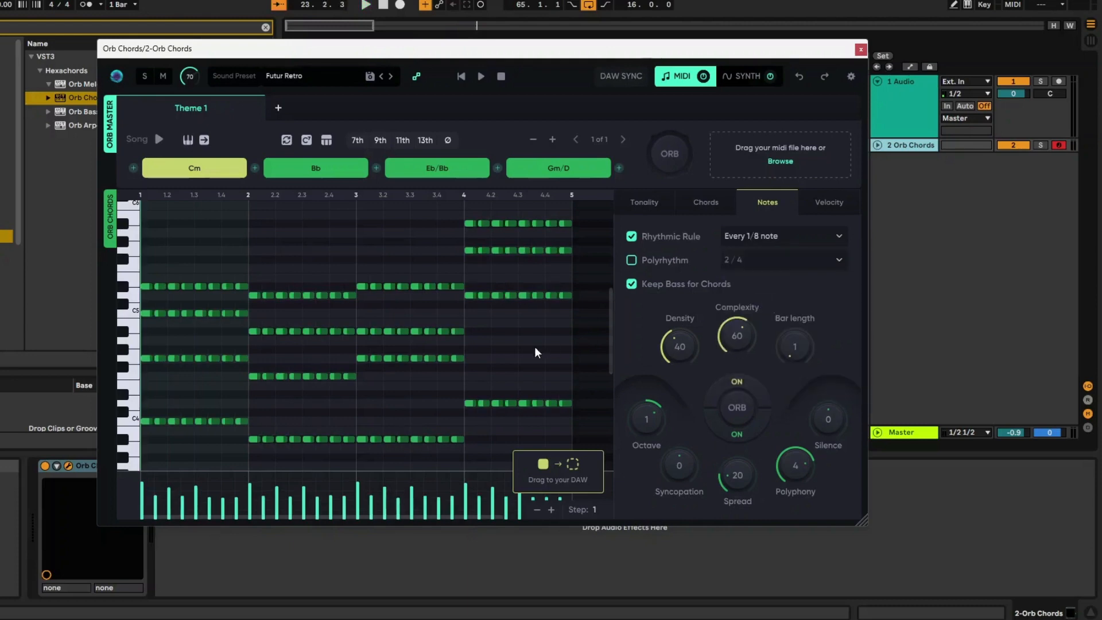
Play the pattern and regenerate only the chord sequence twice, keeping the eighth-note rhythm
{"action": "left_click", "coordinate": [481, 76]}
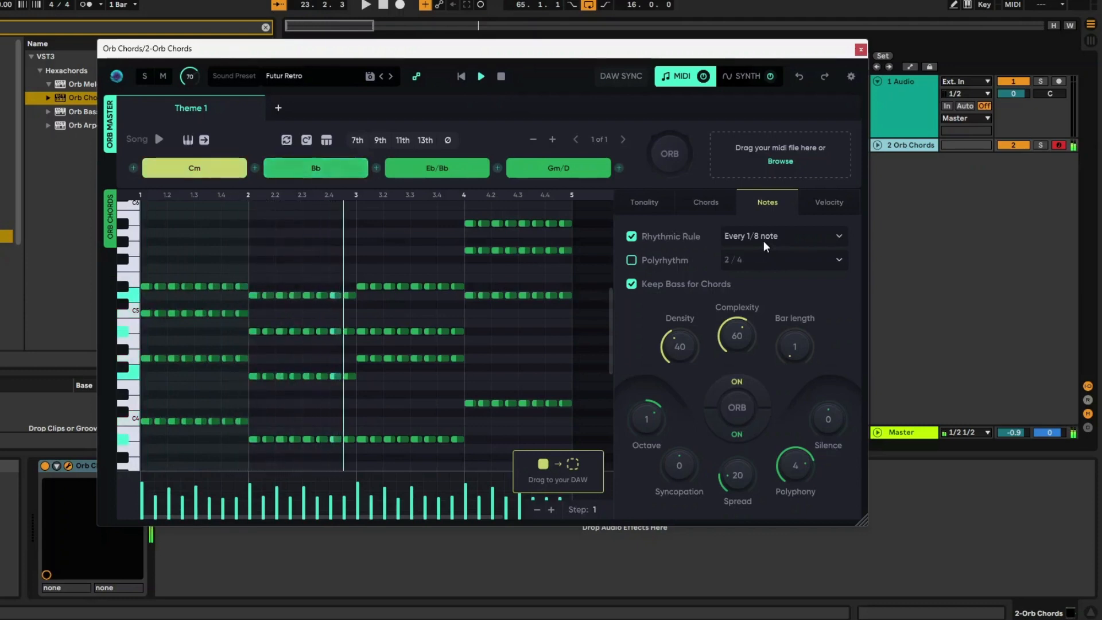
{"action": "left_click", "coordinate": [307, 144]}
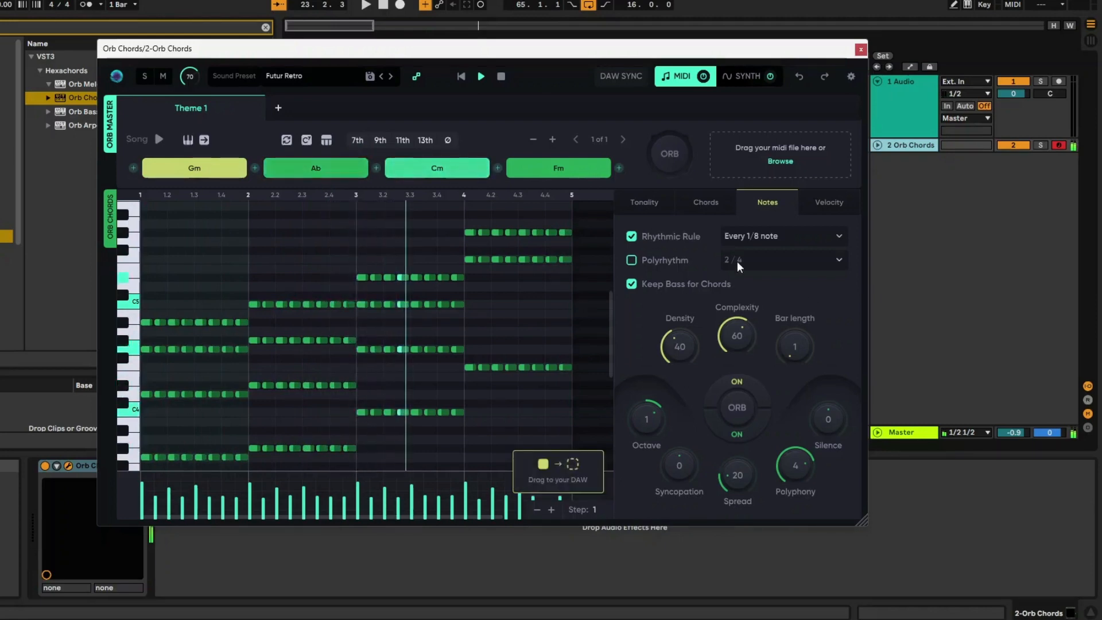
{"action": "left_click", "coordinate": [306, 142]}
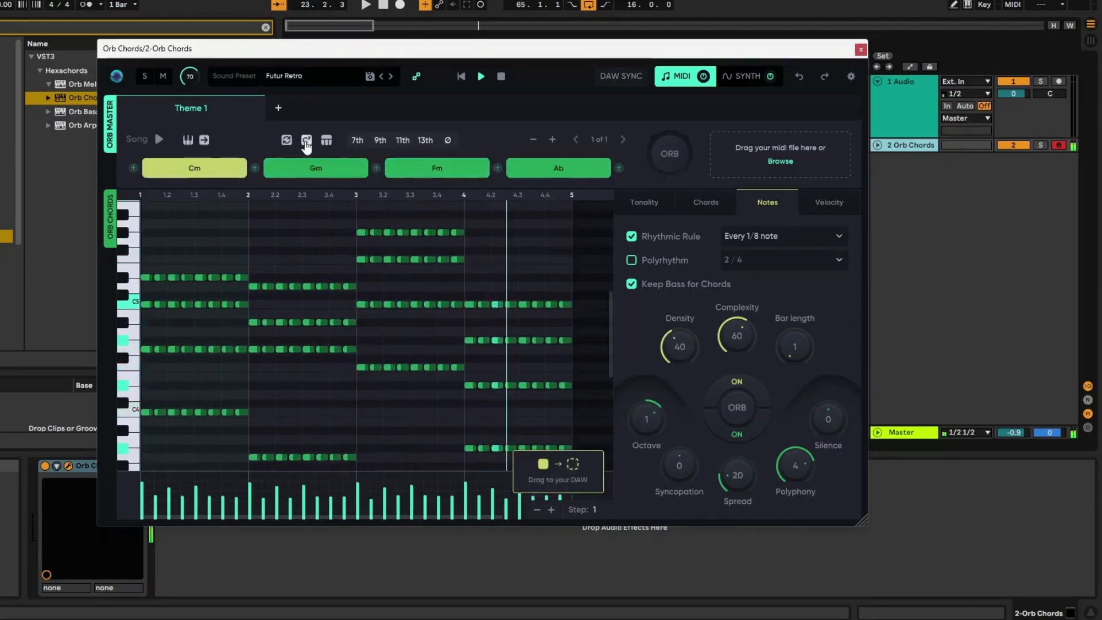
Try 7th extensions on all four chords, reset them to plain triads, and stop the plugin's playback
{"action": "left_click", "coordinate": [359, 141]}
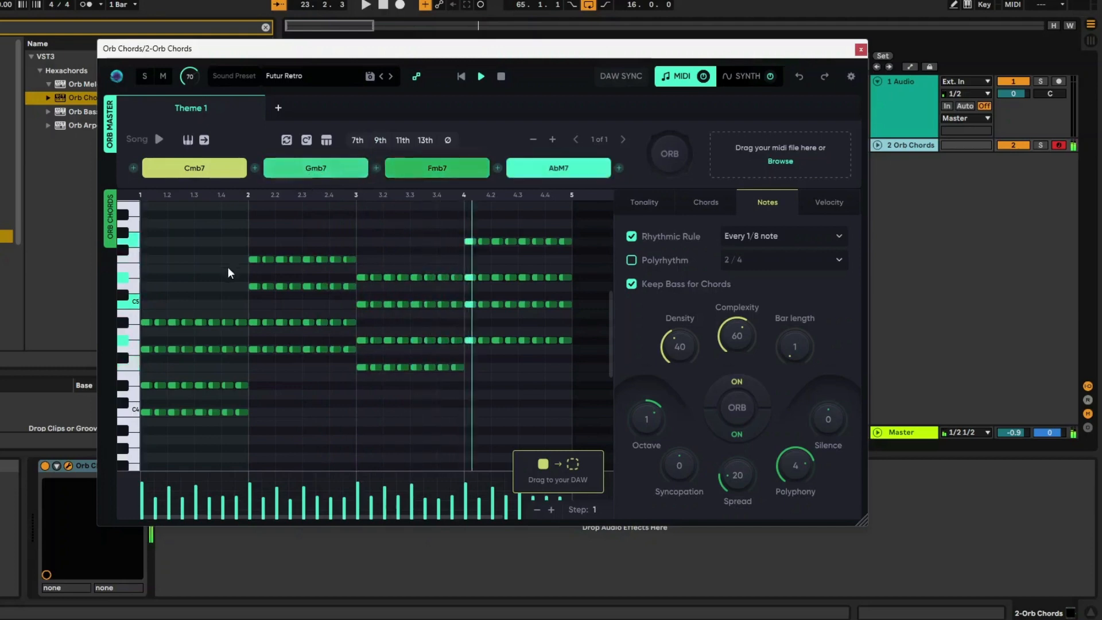
{"action": "left_click", "coordinate": [448, 140]}
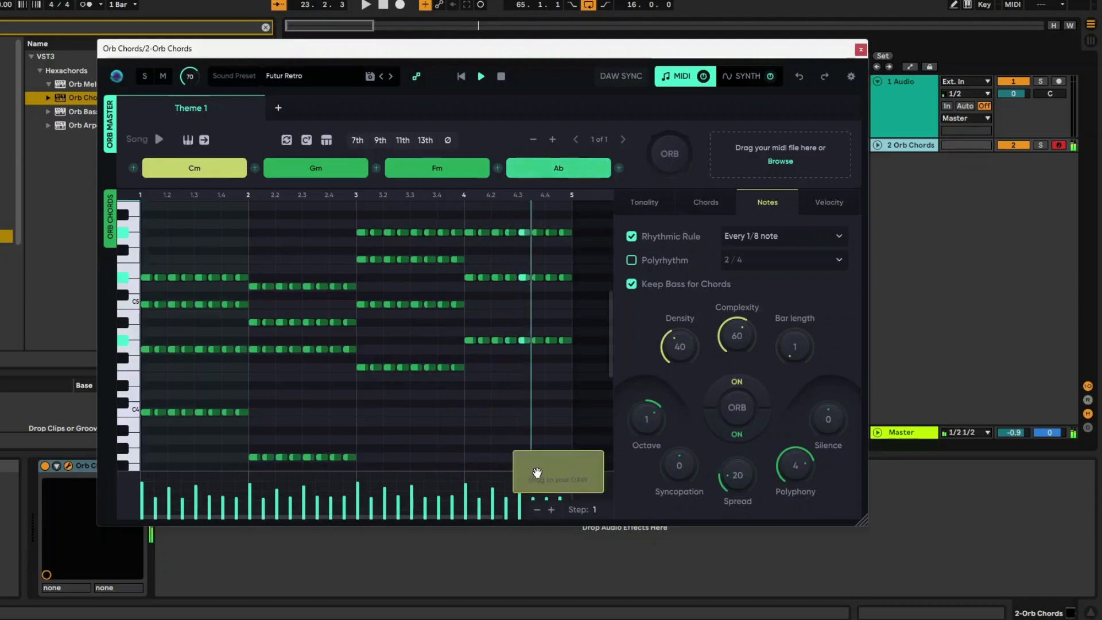
{"action": "key", "text": "space"}
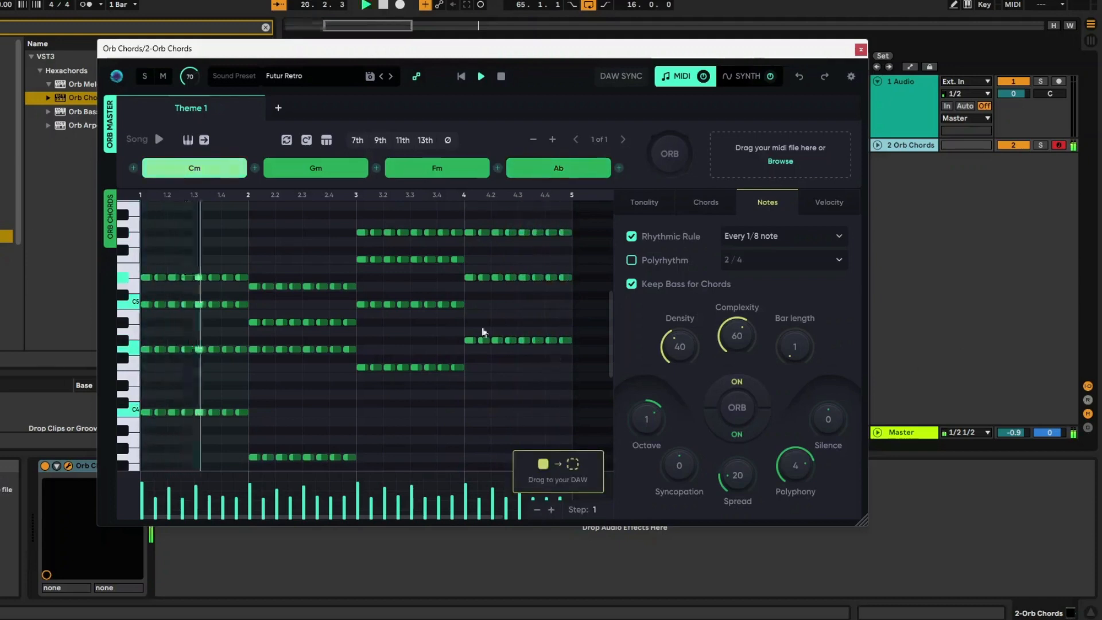
{"action": "left_click", "coordinate": [501, 76]}
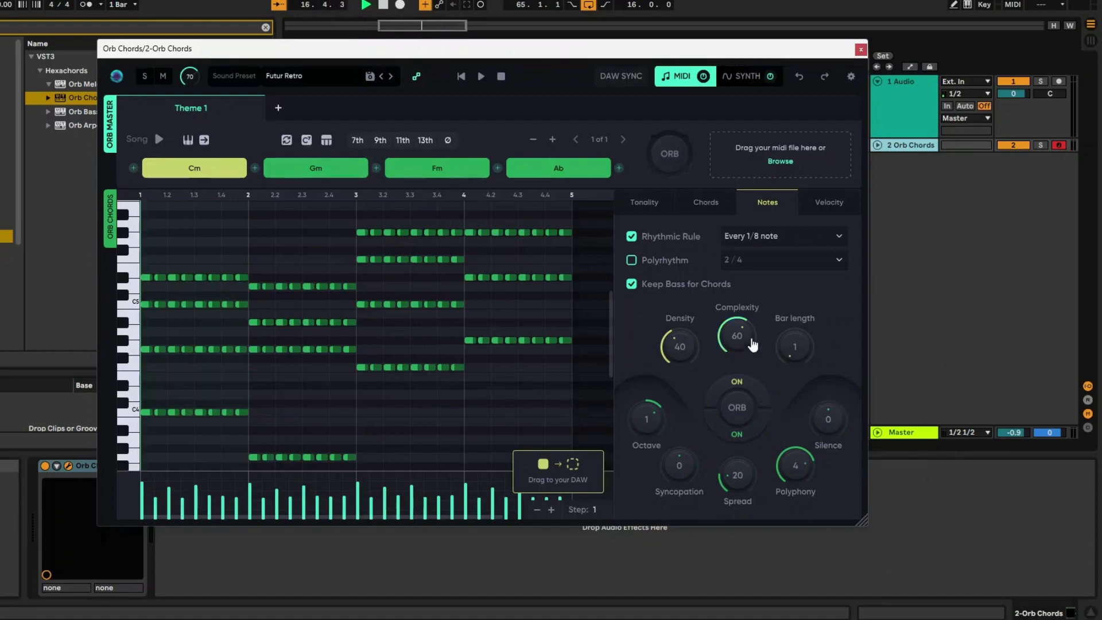
Simplify the chord rhythm by setting Density to 15, Complexity to 10 and Bar length to 2
{"action": "left_click_drag", "start_coordinate": [740, 341], "coordinate": [737, 354]}
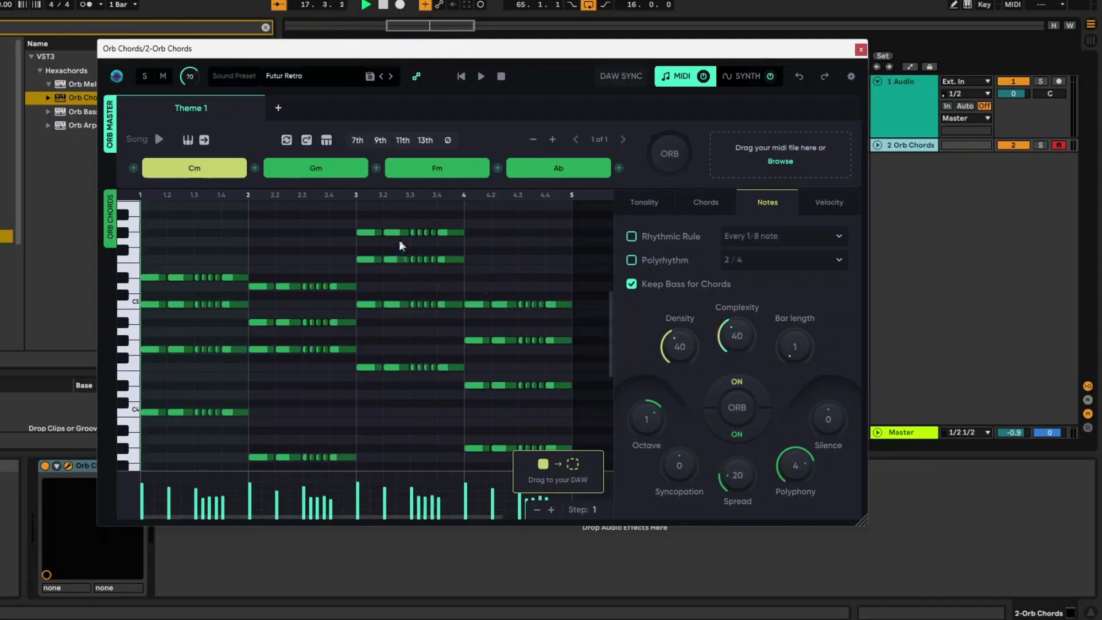
{"action": "left_click_drag", "start_coordinate": [733, 339], "coordinate": [735, 349]}
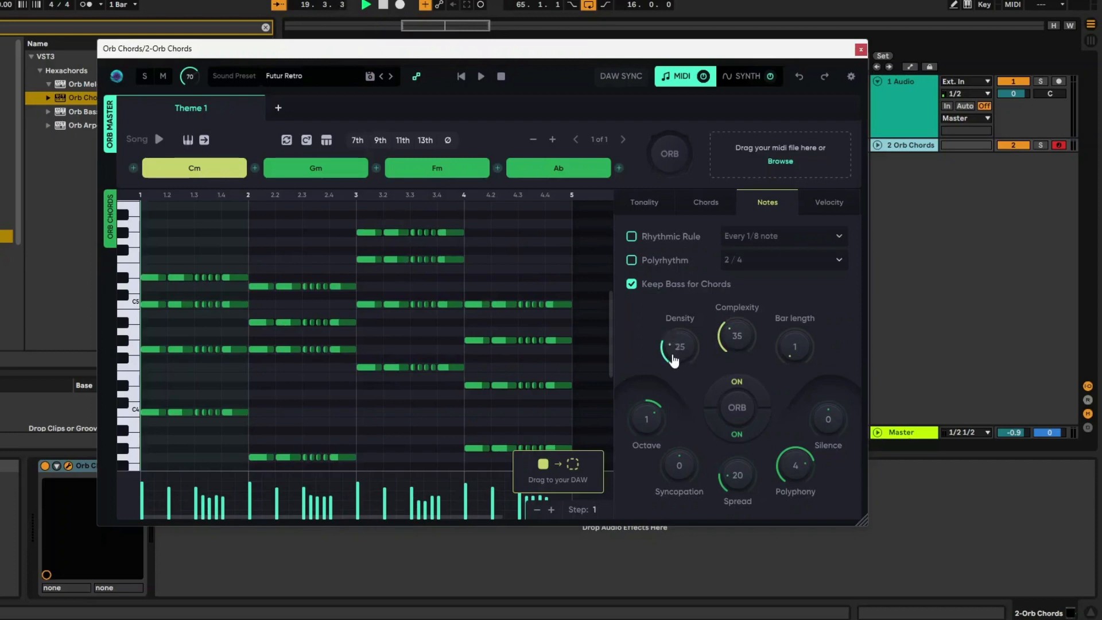
{"action": "left_click_drag", "start_coordinate": [675, 359], "coordinate": [674, 359]}
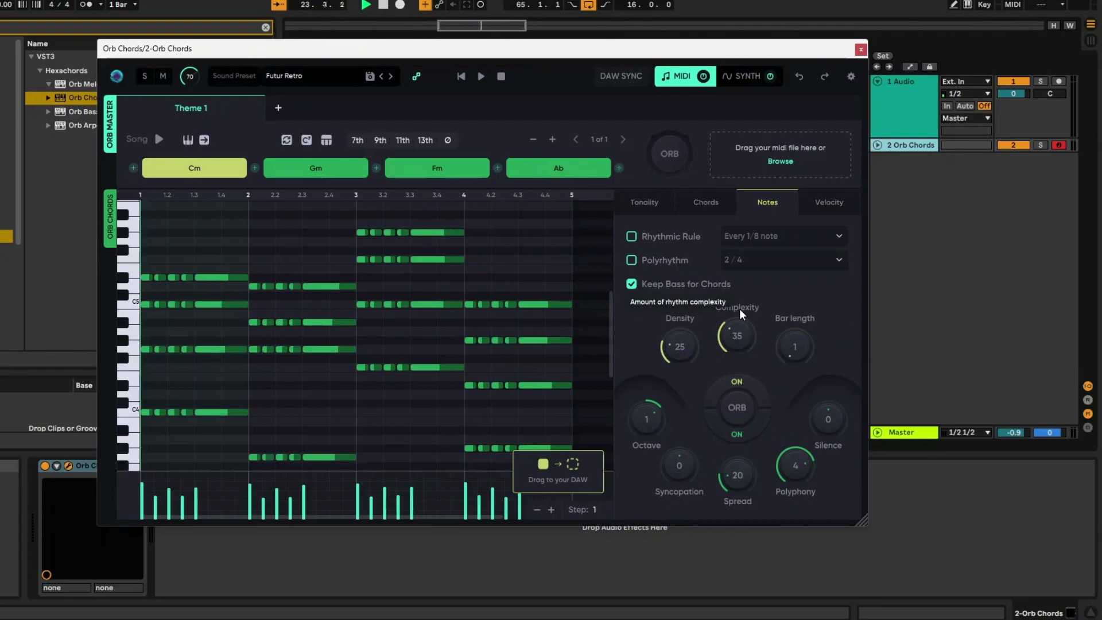
{"action": "left_click_drag", "start_coordinate": [731, 336], "coordinate": [782, 380]}
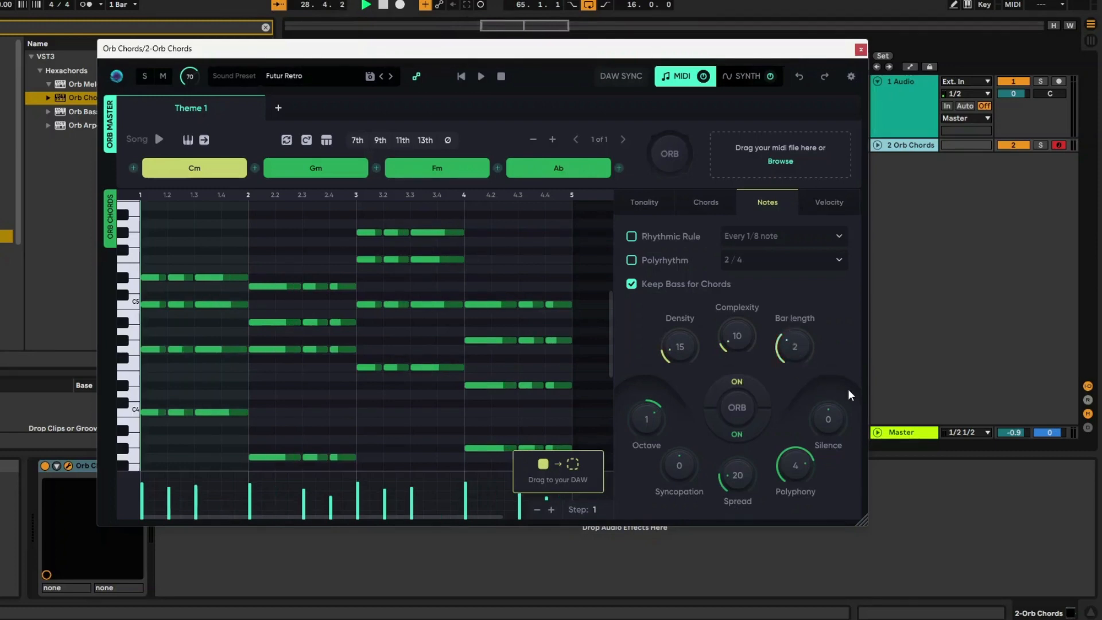
Play the pattern and change its Octave, trying -1 before setting it to 2
{"action": "left_click", "coordinate": [481, 76]}
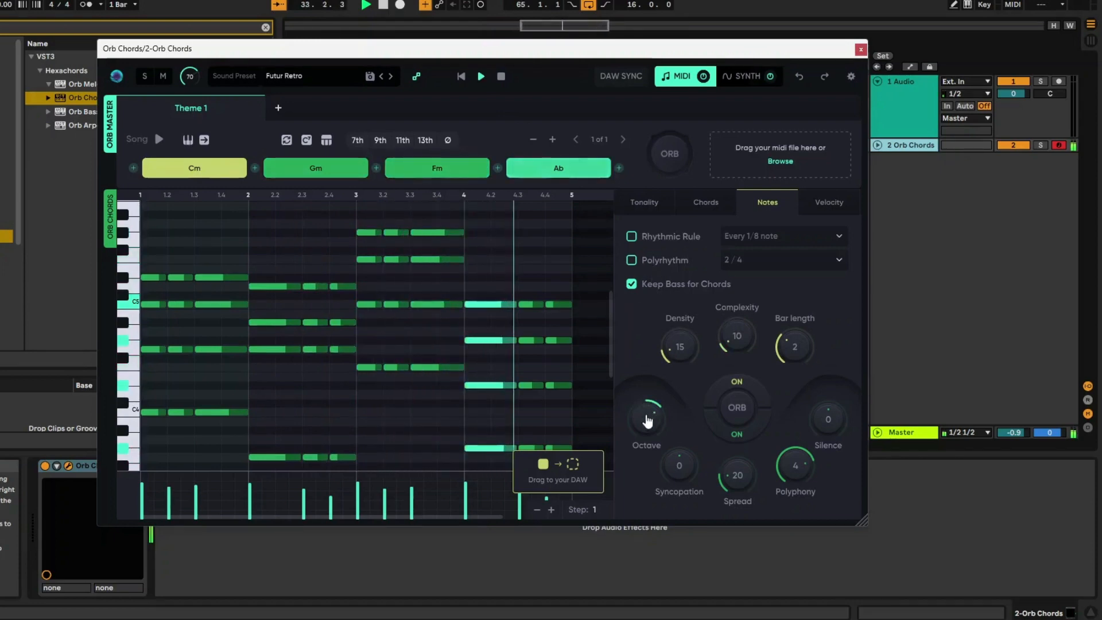
{"action": "left_click_drag", "start_coordinate": [648, 421], "coordinate": [642, 438]}
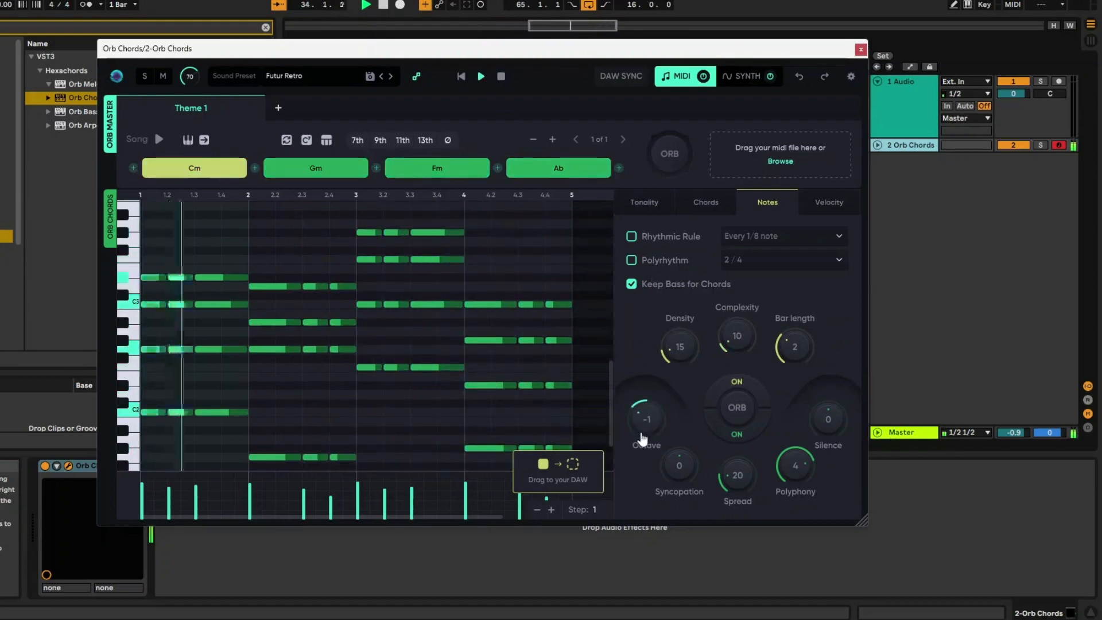
{"action": "left_click_drag", "start_coordinate": [643, 431], "coordinate": [652, 394]}
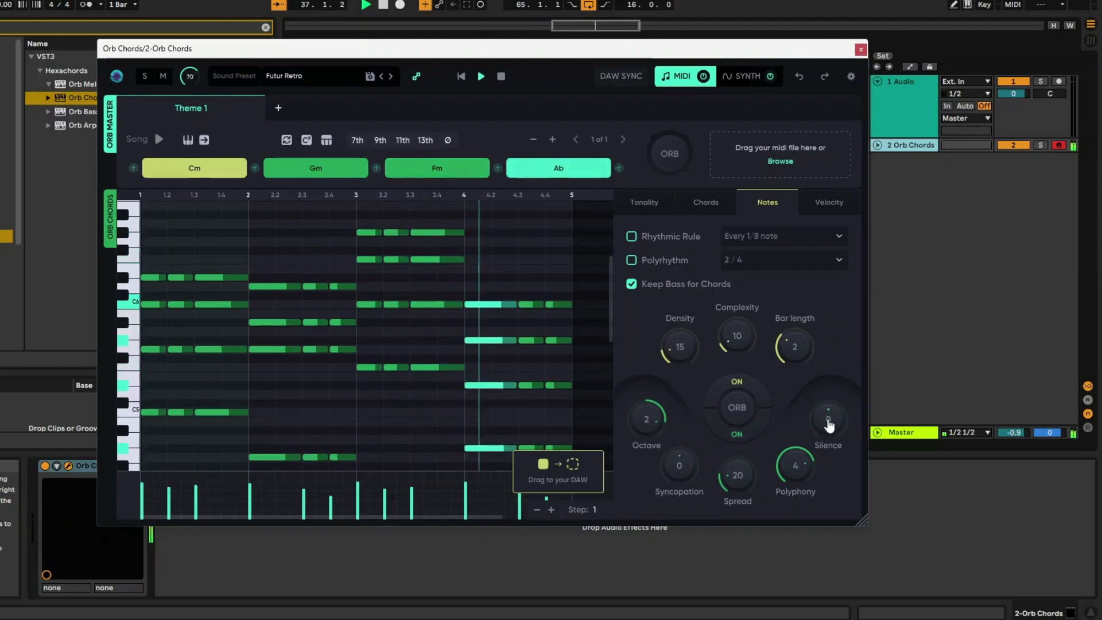
Try positive Silence values up to about 40 on the chord notes and set Silence to -45
{"action": "left_click_drag", "start_coordinate": [829, 424], "coordinate": [831, 420]}
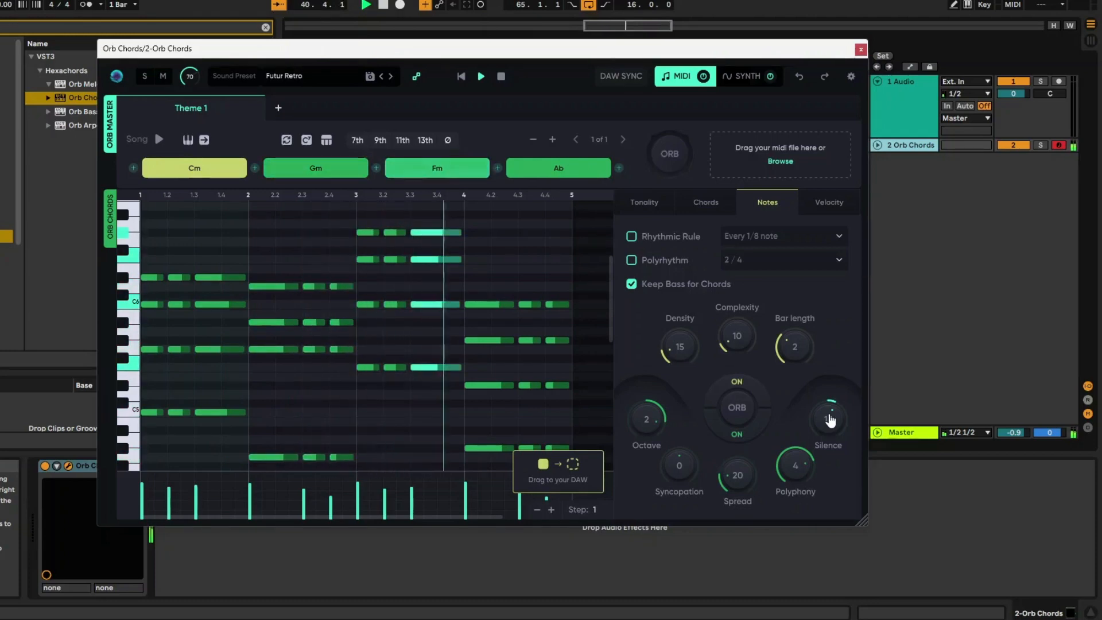
{"action": "left_click_drag", "start_coordinate": [830, 421], "coordinate": [835, 415]}
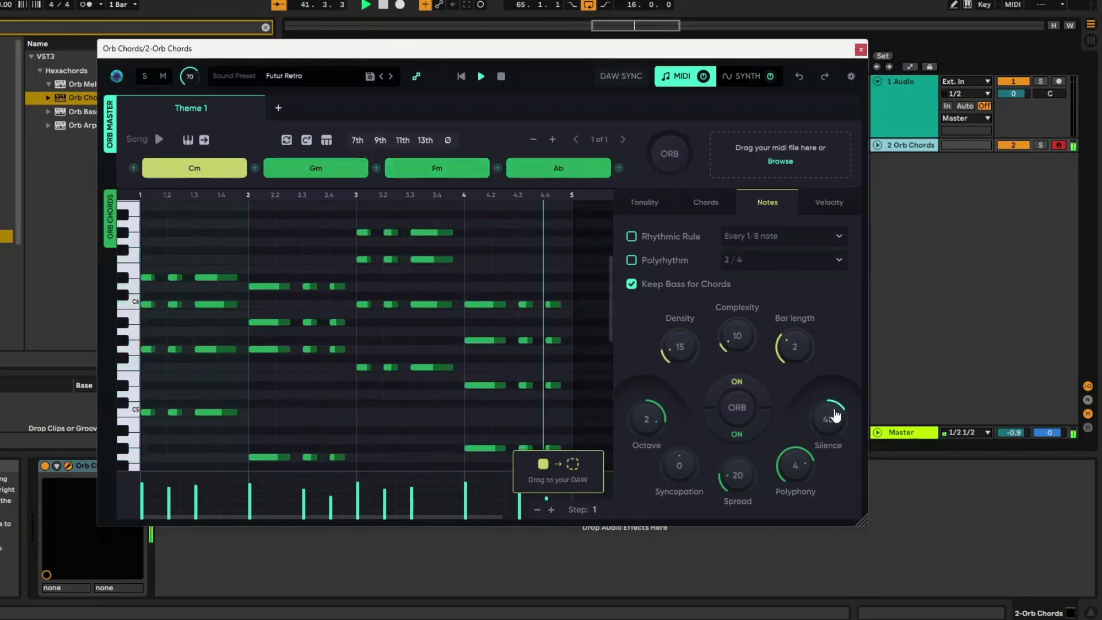
{"action": "left_click_drag", "start_coordinate": [831, 416], "coordinate": [823, 428]}
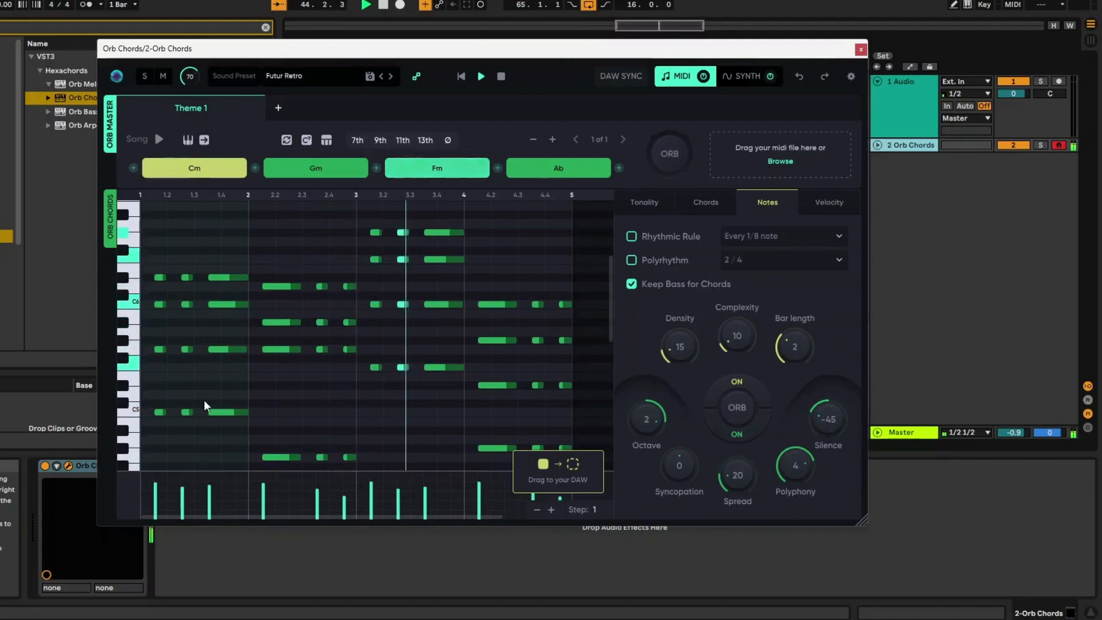
Set Silence to 5 and Polyphony to 2 for the chord notes
{"action": "mouse_move", "coordinate": [820, 418]}
{"action": "left_mouse_down"}
{"action": "mouse_move", "coordinate": [825, 398]}
{"action": "mouse_move", "coordinate": [820, 406]}
{"action": "left_mouse_up"}
{"action": "left_click_drag", "start_coordinate": [791, 464], "coordinate": [790, 474]}
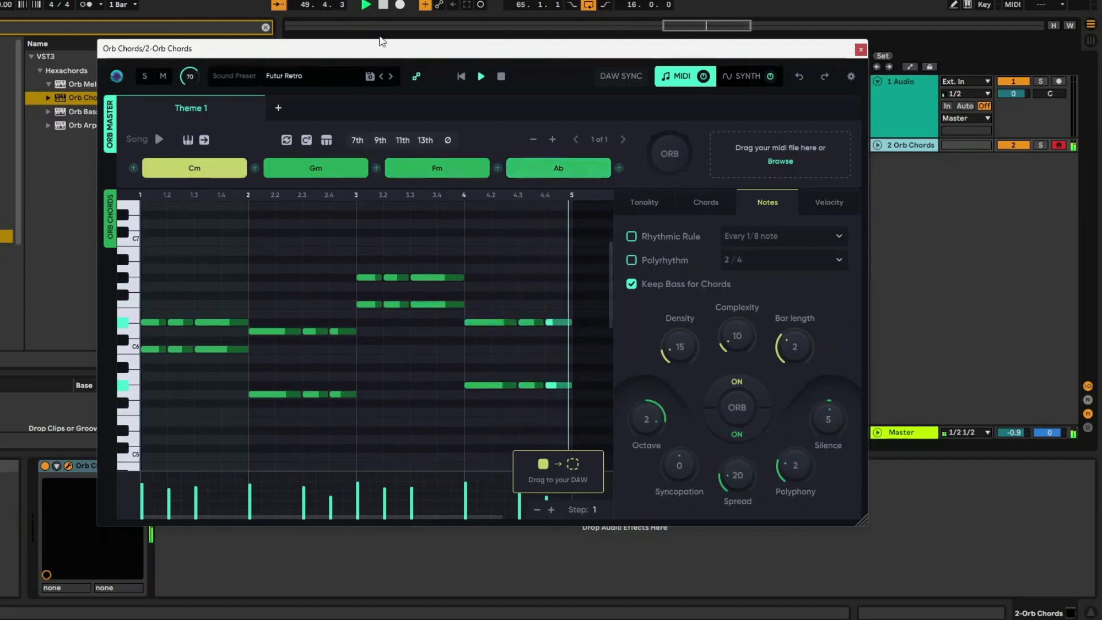
Open the sound preset browser and audition the Chords presets Organel, Nazar, Futur Retro, Slapping and Missing
{"action": "left_click", "coordinate": [295, 84]}
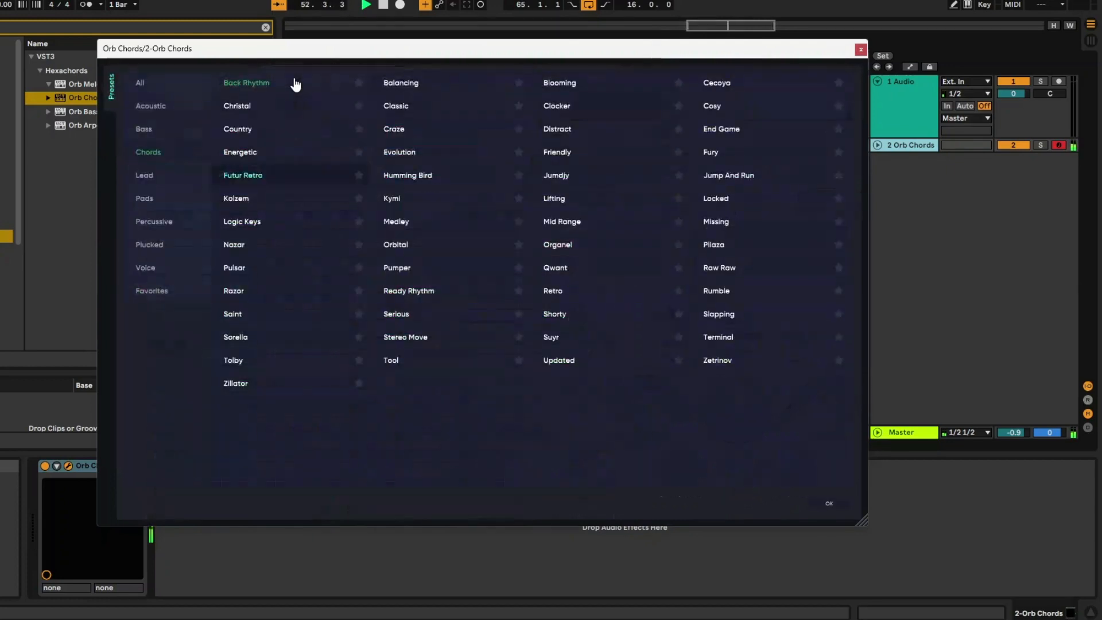
{"action": "left_click", "coordinate": [560, 248]}
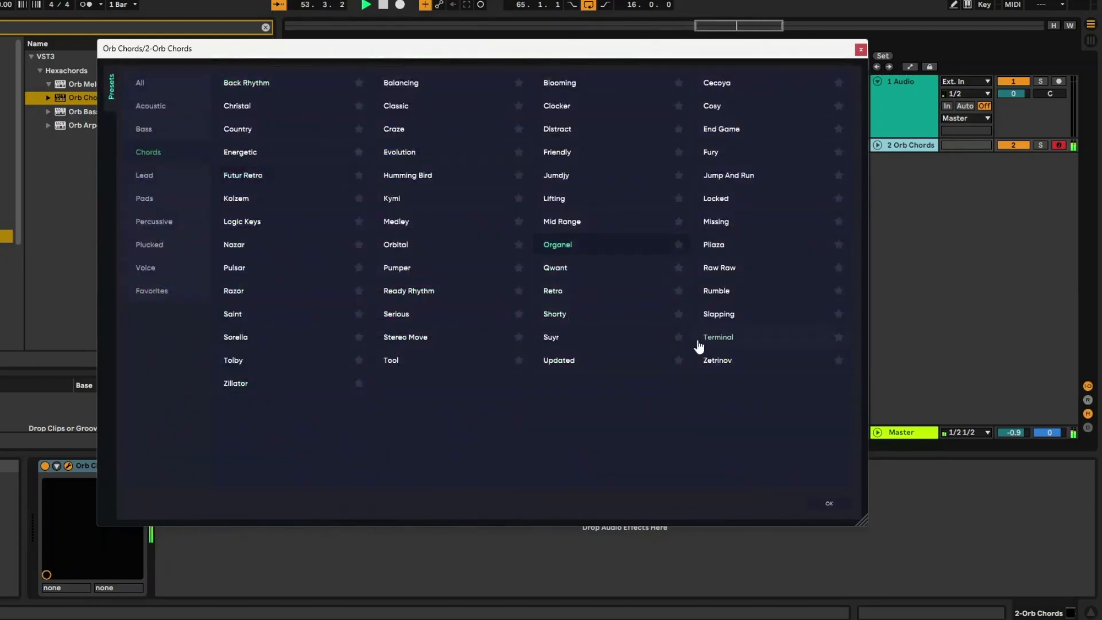
{"action": "left_click", "coordinate": [235, 245]}
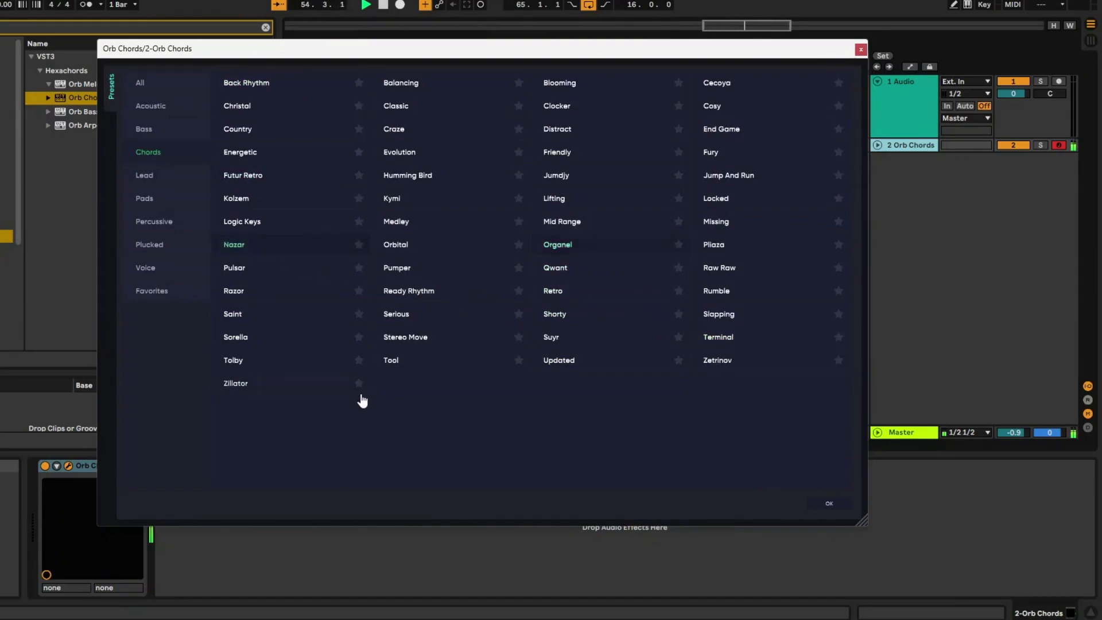
{"action": "left_click", "coordinate": [256, 183]}
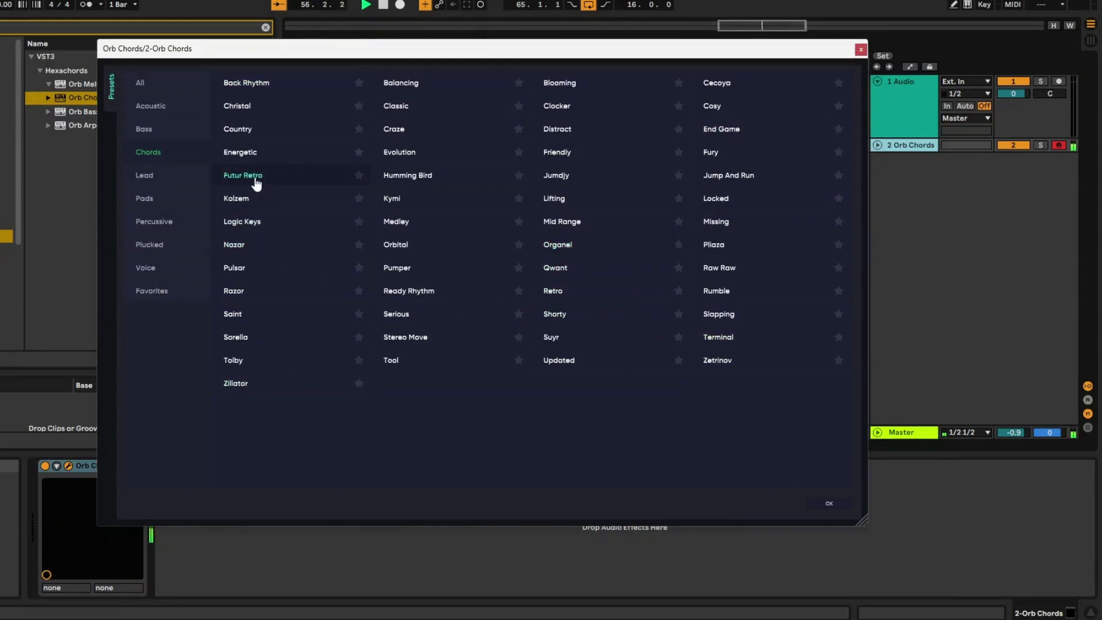
{"action": "left_click", "coordinate": [718, 325]}
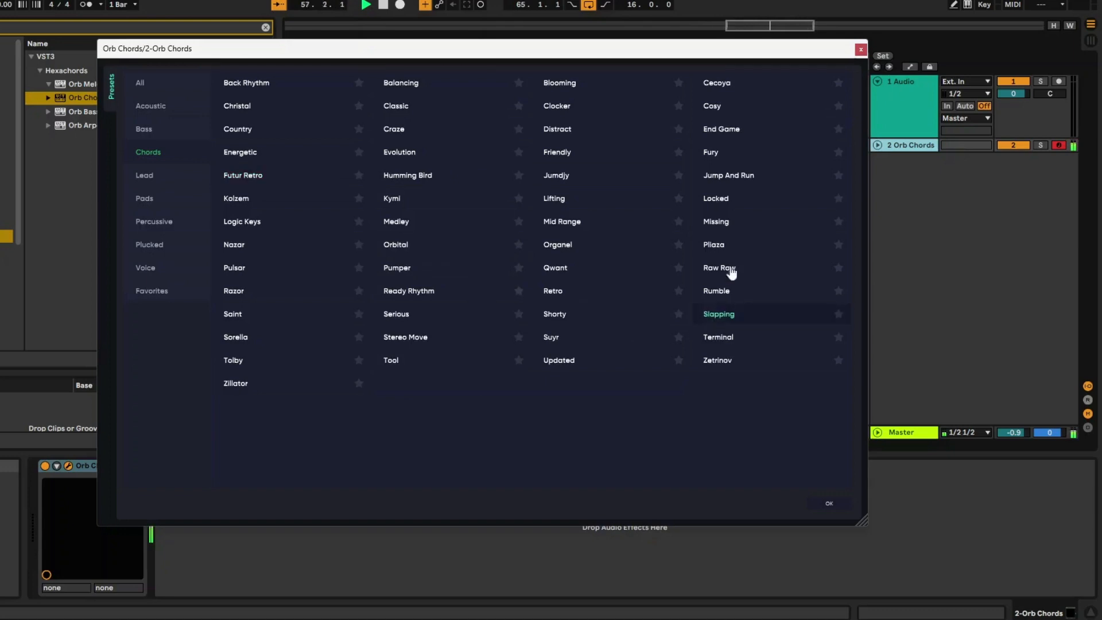
{"action": "left_click", "coordinate": [726, 229]}
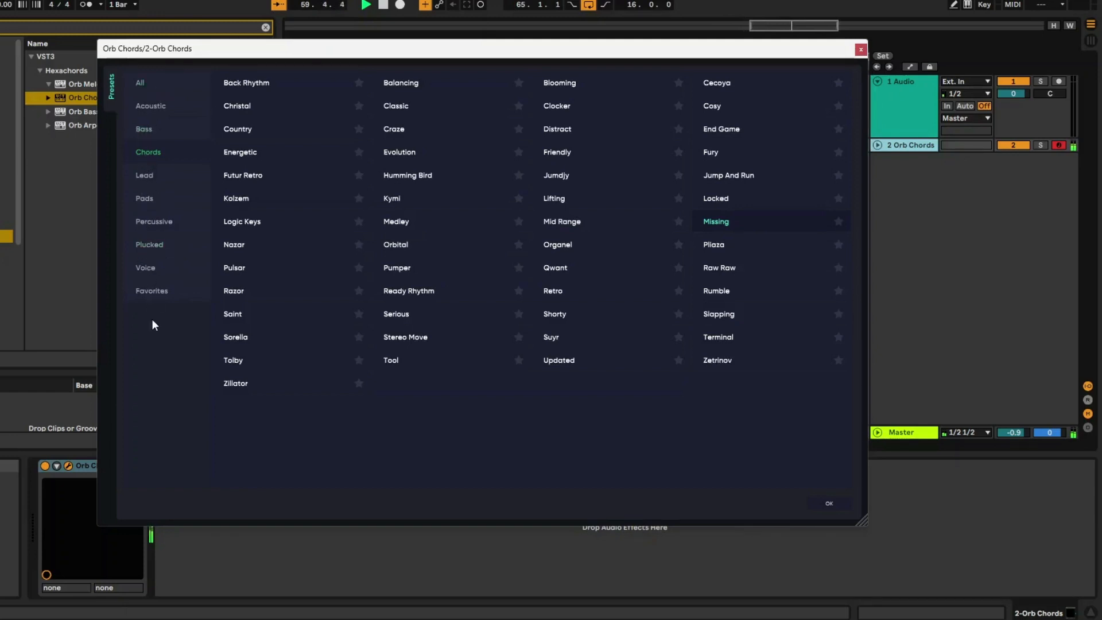
Audition Sustained Pluck and Transmission from the Plucked presets, Sub Voice and Wah Wah from Voice, and Aero from Bass
{"action": "left_click", "coordinate": [150, 246]}
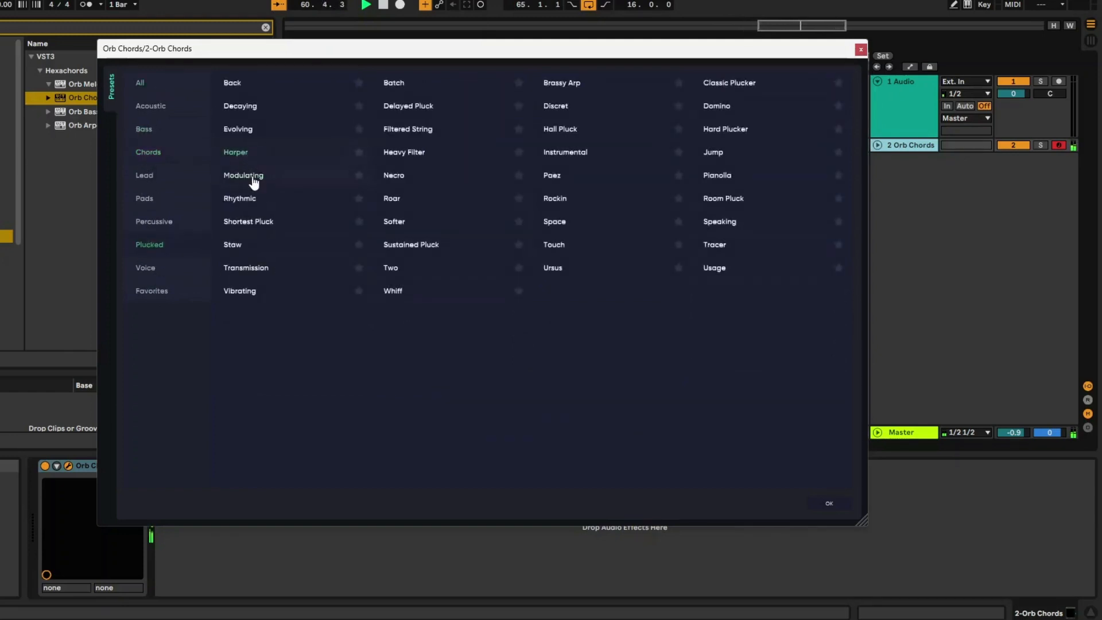
{"action": "left_click", "coordinate": [424, 246]}
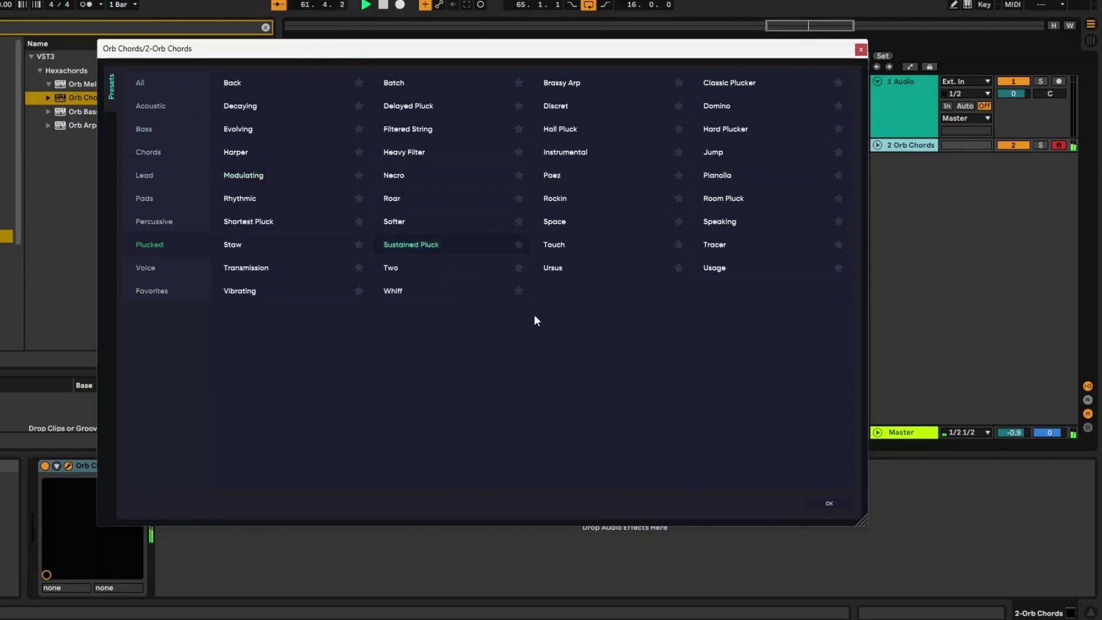
{"action": "left_click", "coordinate": [260, 267]}
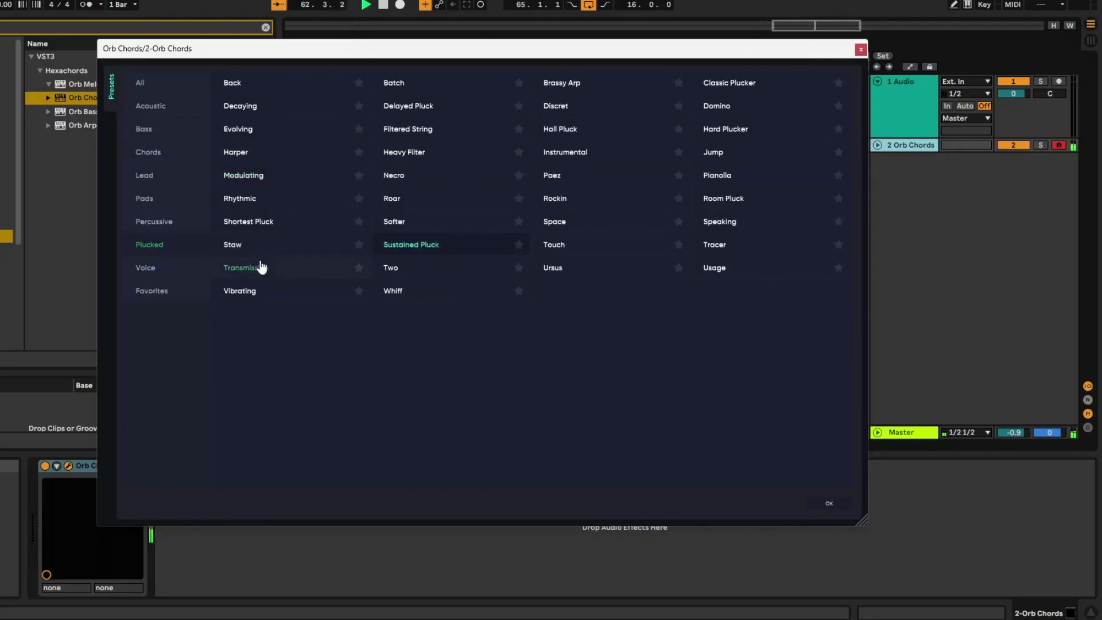
{"action": "left_click", "coordinate": [150, 269]}
{"action": "left_click", "coordinate": [247, 154]}
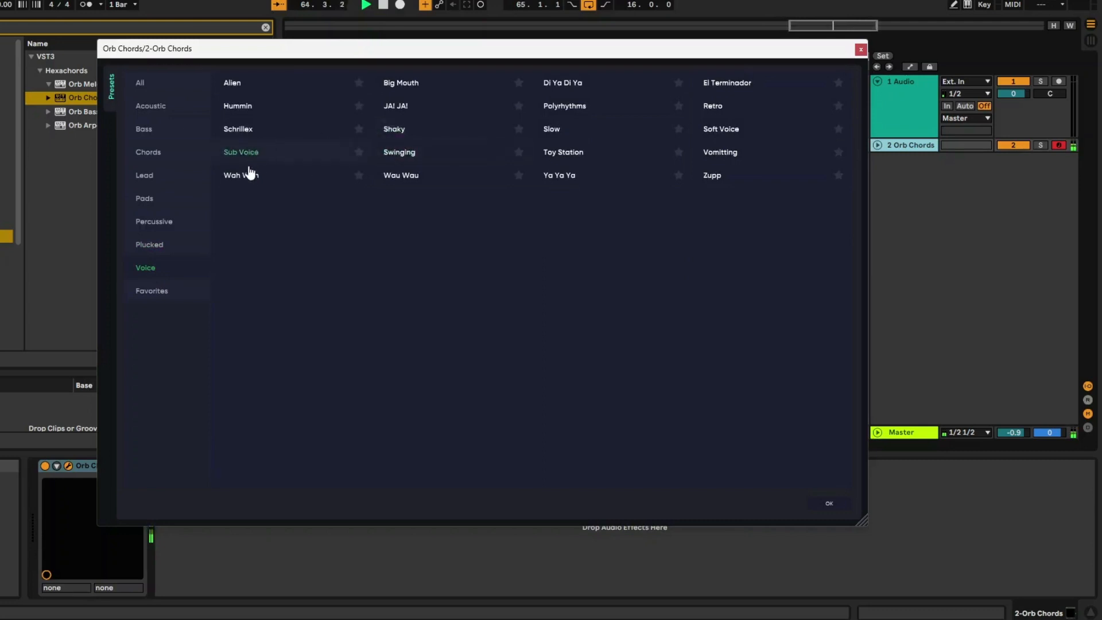
{"action": "left_click", "coordinate": [249, 182]}
{"action": "left_click", "coordinate": [144, 130]}
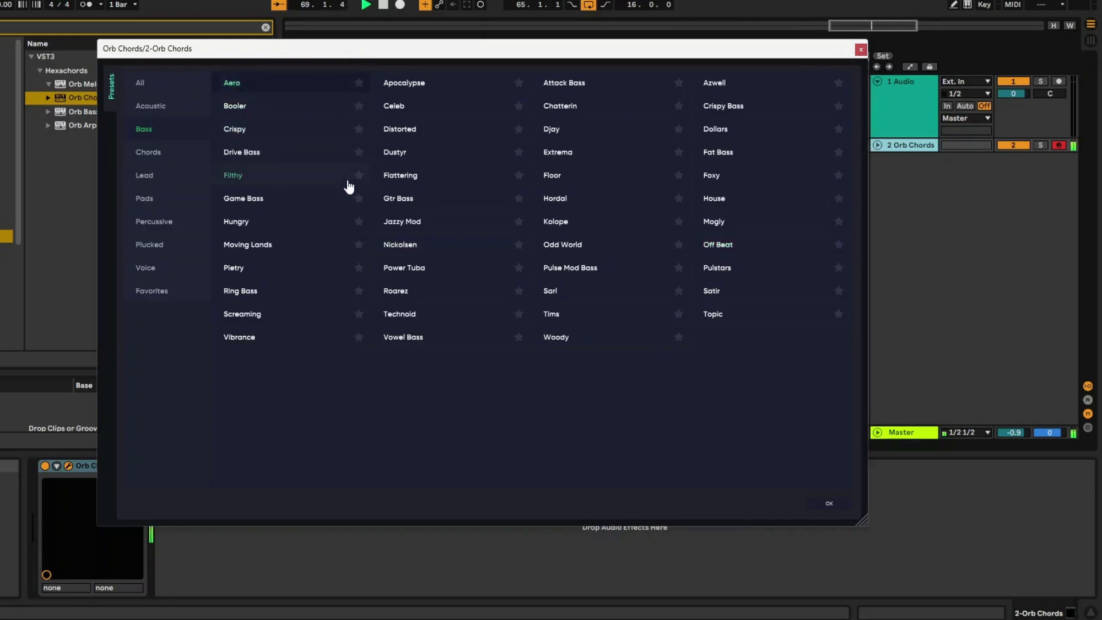
Load the Back Rhythm preset from the Chords category and stop the plugin's playback
{"action": "left_click", "coordinate": [148, 152]}
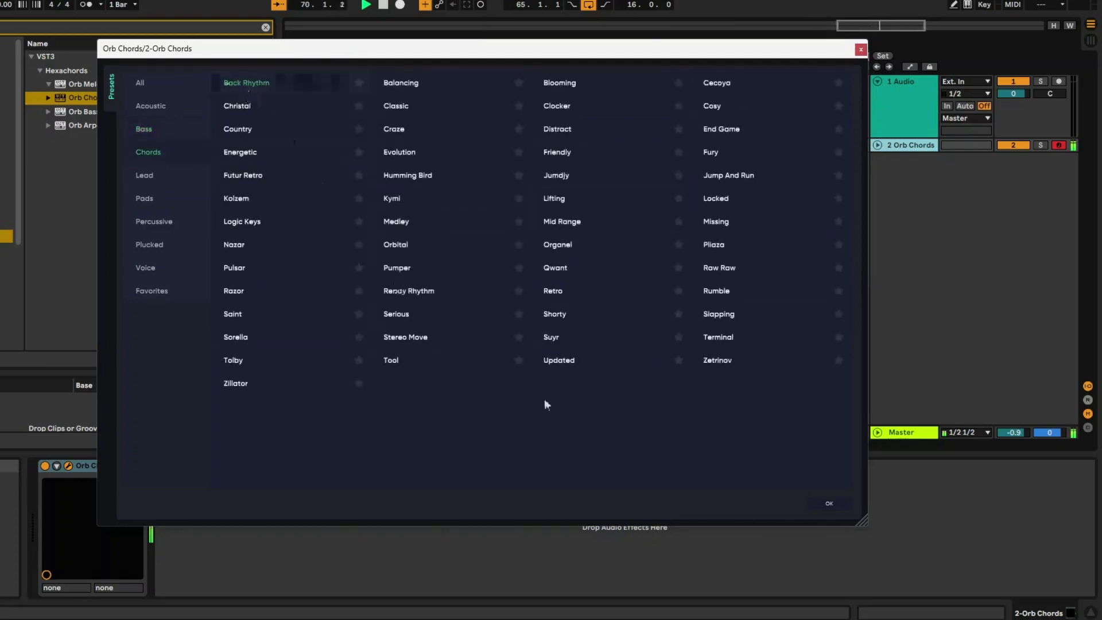
{"action": "left_click", "coordinate": [831, 507]}
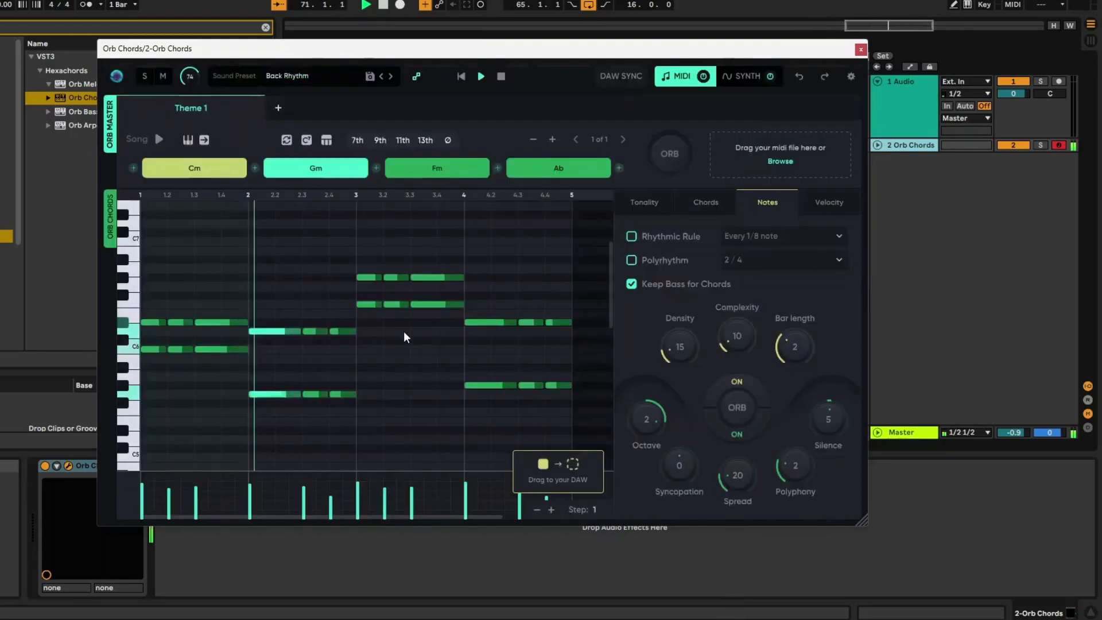
{"action": "left_click", "coordinate": [497, 78]}
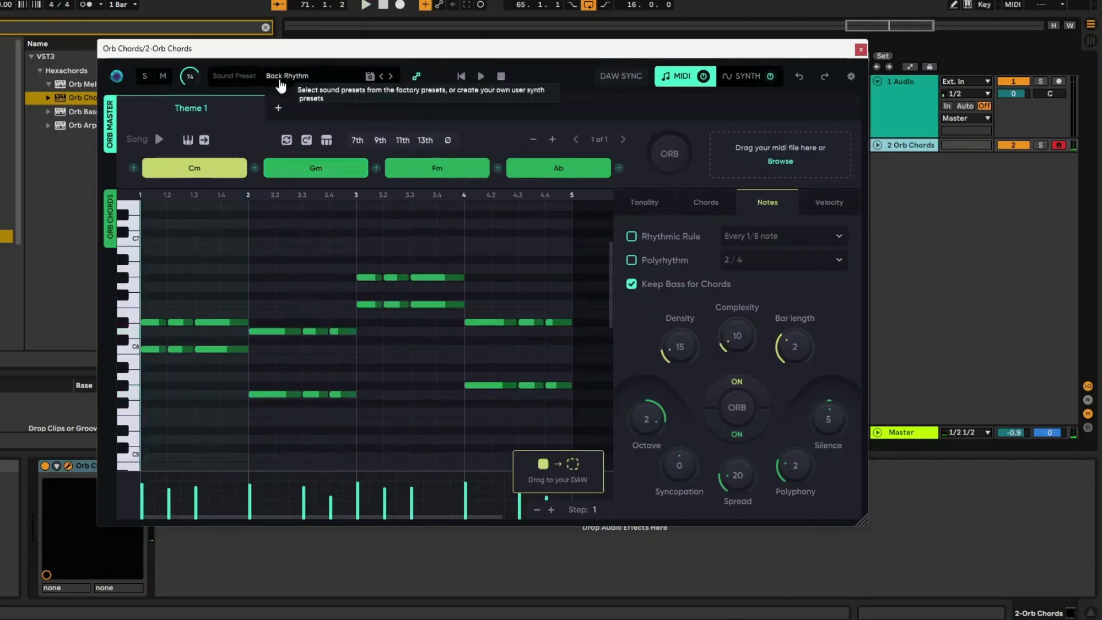
In the synth editor, try OSC 1's waveform position at 63%, switch its type to FM and set the position to 19%
{"action": "left_click", "coordinate": [746, 75]}
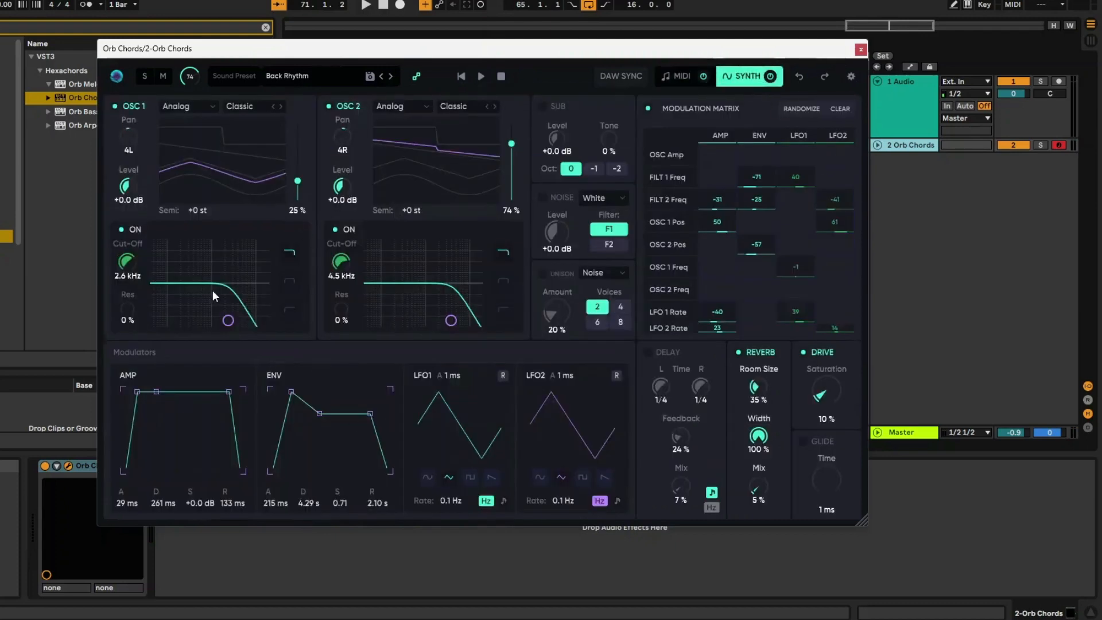
{"action": "left_click_drag", "start_coordinate": [217, 178], "coordinate": [217, 154]}
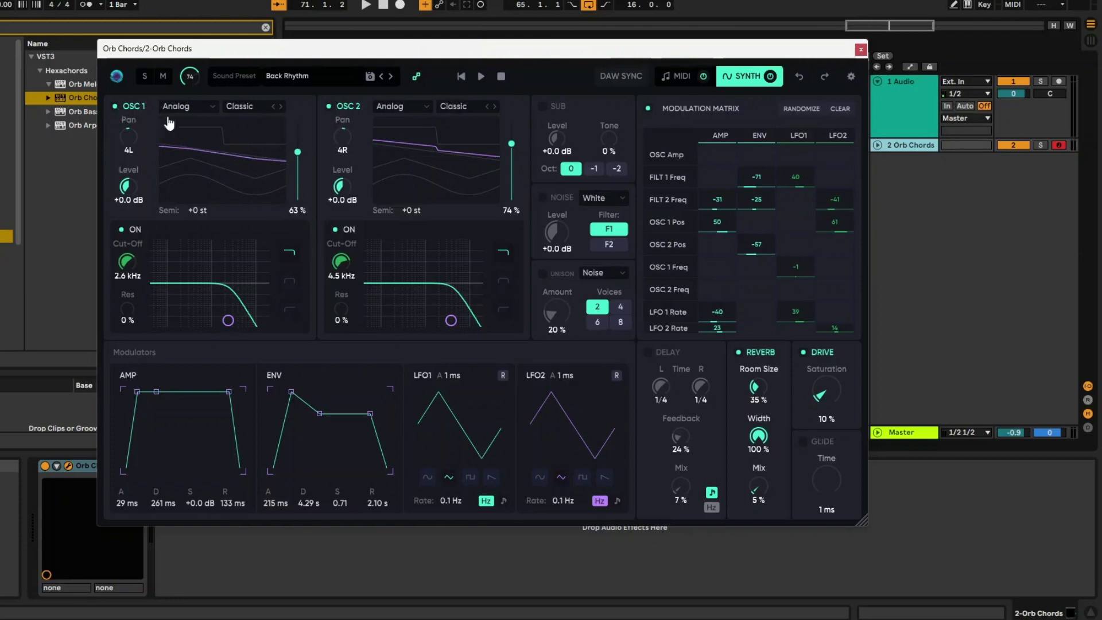
{"action": "left_click", "coordinate": [189, 105]}
{"action": "left_click", "coordinate": [184, 167]}
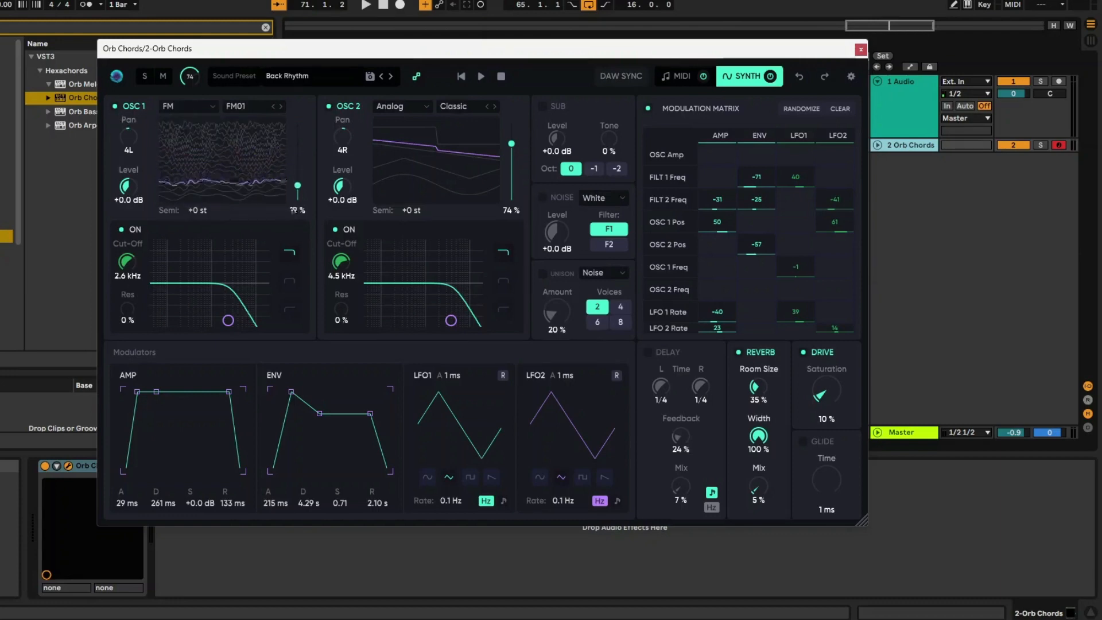
Play the pattern and set the OSC 2 filter cut-off to 741 Hz and the OSC 1 filter to 6.2 kHz with 15% resonance
{"action": "left_click", "coordinate": [482, 77]}
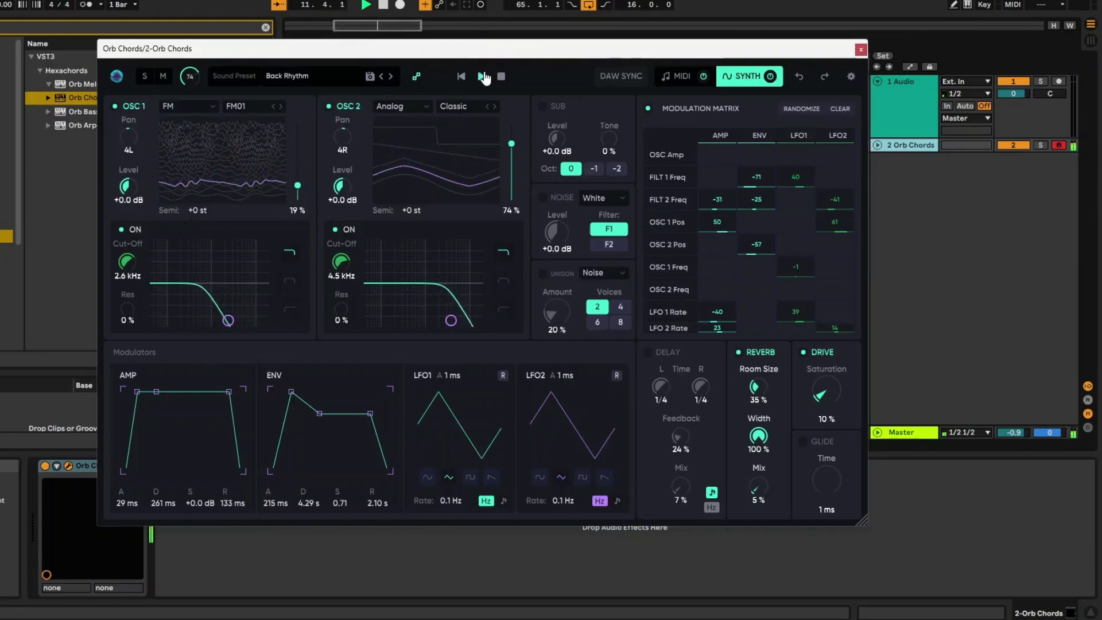
{"action": "left_click_drag", "start_coordinate": [451, 321], "coordinate": [432, 321]}
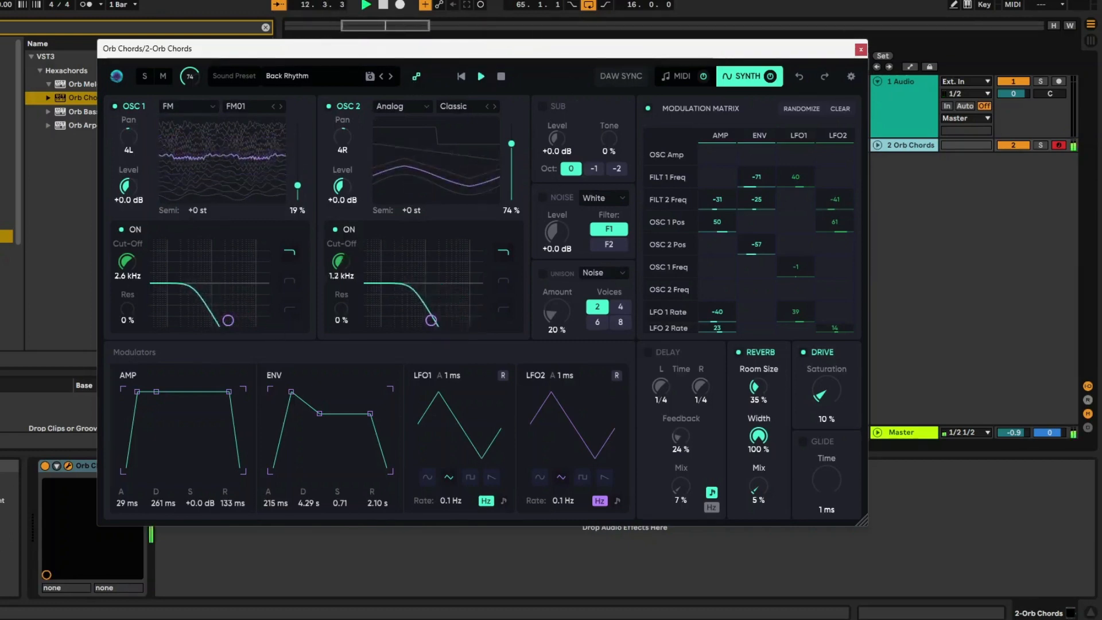
{"action": "mouse_move", "coordinate": [228, 321]}
{"action": "left_mouse_down"}
{"action": "mouse_move", "coordinate": [203, 278]}
{"action": "mouse_move", "coordinate": [243, 310]}
{"action": "left_mouse_up"}
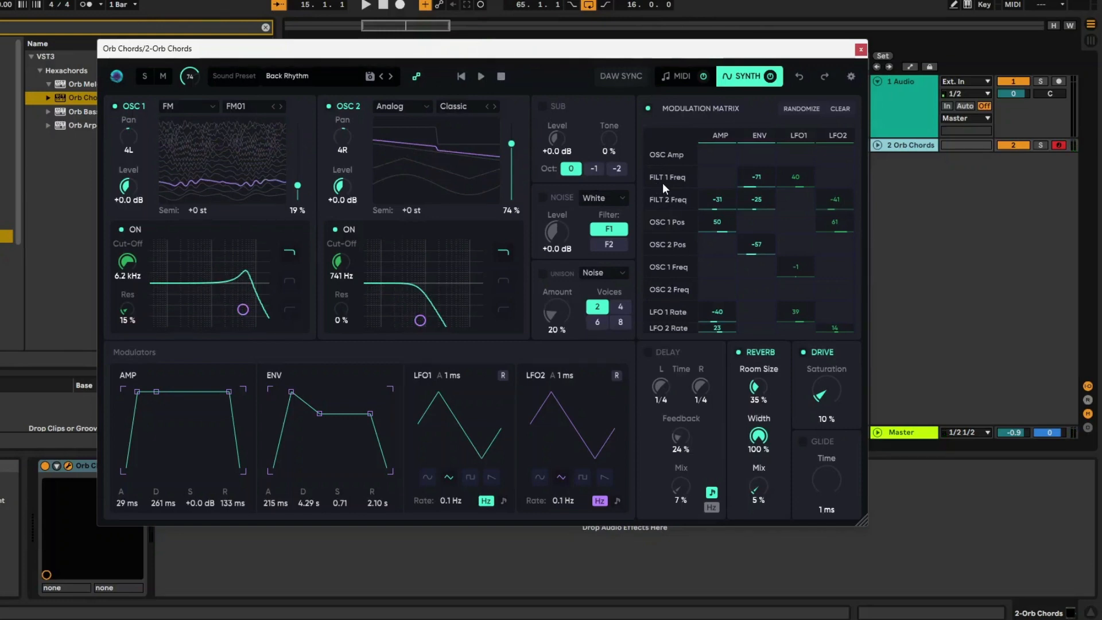
Play the chords and, in the MIDI velocity settings, set Velocity to 14, Weak Beat to -23 and Off beat to -59, trying further Off beat values
{"action": "left_click", "coordinate": [691, 81]}
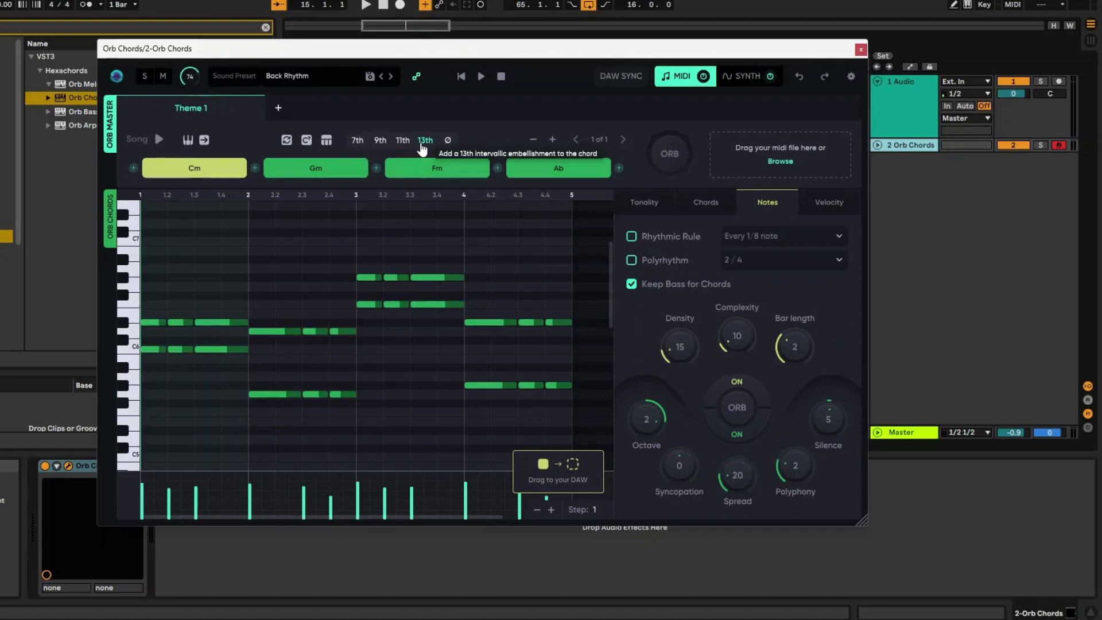
{"action": "left_click", "coordinate": [839, 203]}
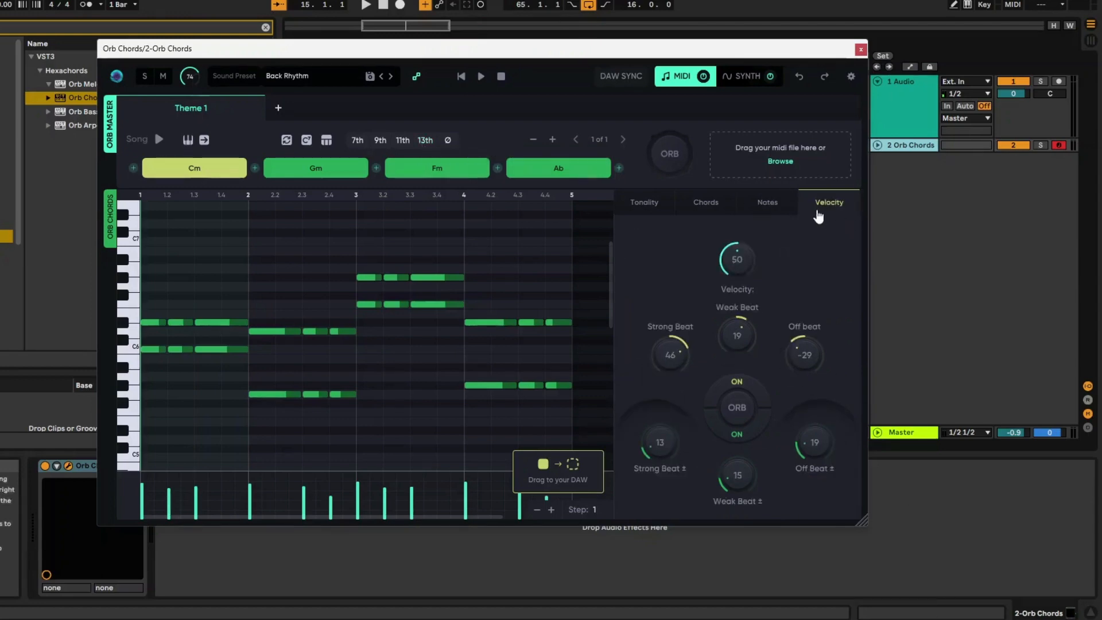
{"action": "left_click", "coordinate": [480, 86]}
{"action": "left_click_drag", "start_coordinate": [735, 260], "coordinate": [736, 359]}
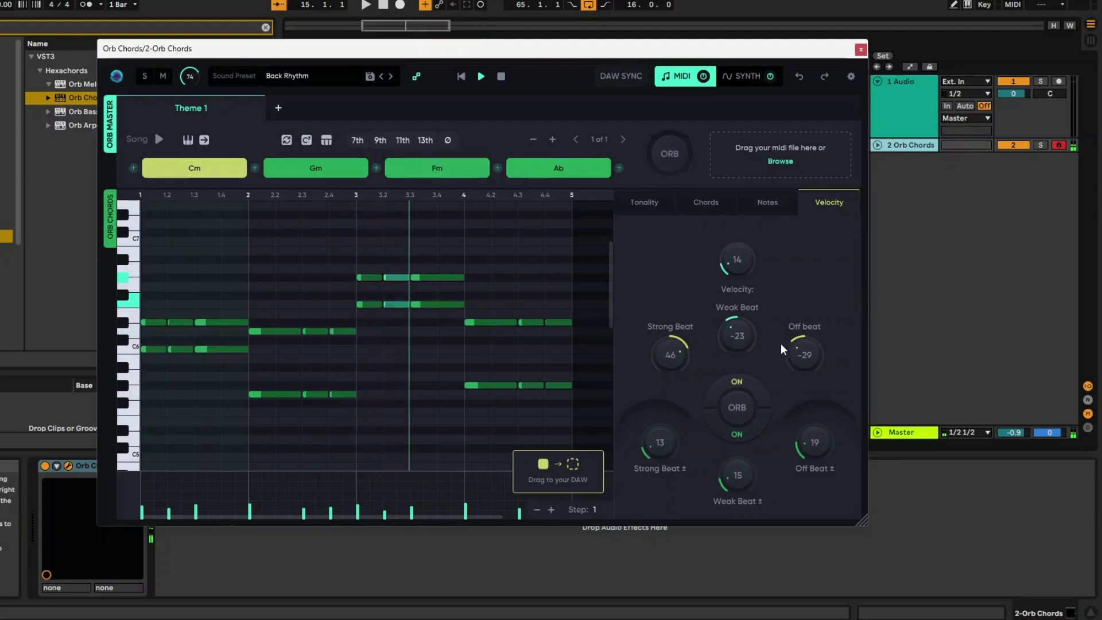
{"action": "left_click_drag", "start_coordinate": [806, 359], "coordinate": [799, 352]}
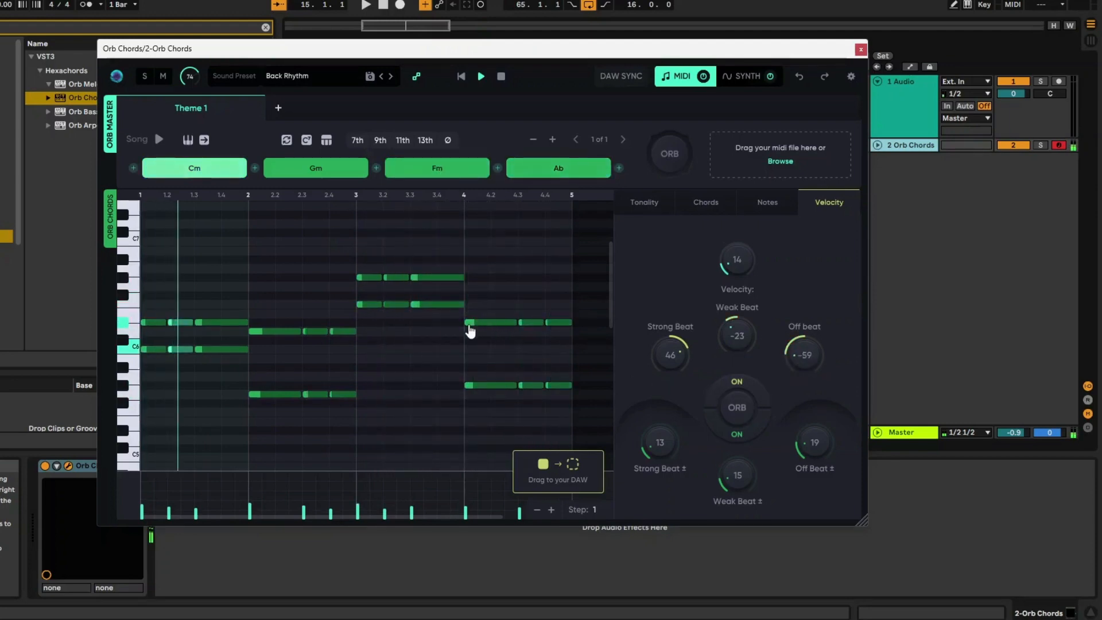
{"action": "left_click_drag", "start_coordinate": [795, 352], "coordinate": [794, 379]}
Randomize the velocity settings with ORB, exclude the base beat values, randomize the variation amounts again and lower Weak Beat ±
{"action": "left_click", "coordinate": [737, 418]}
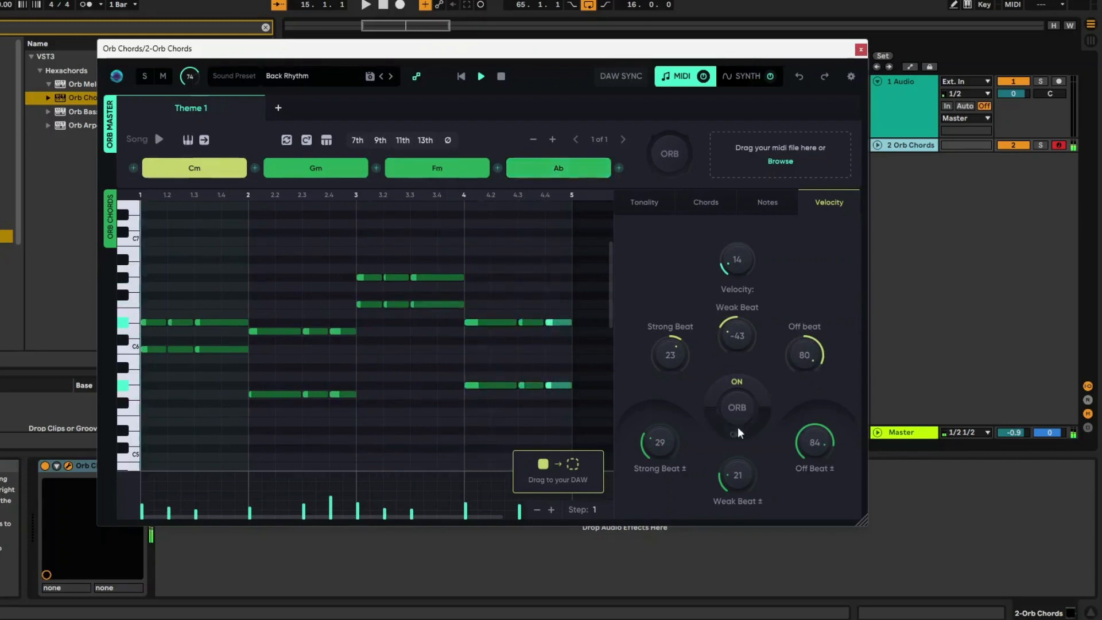
{"action": "left_click", "coordinate": [743, 408]}
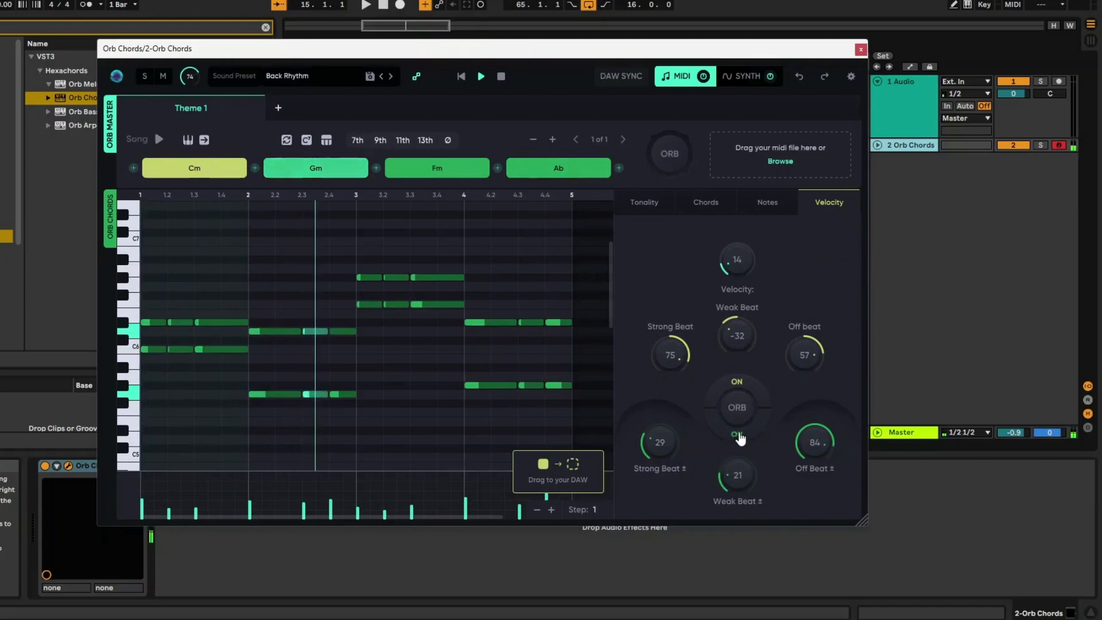
{"action": "left_click", "coordinate": [738, 384]}
{"action": "left_click", "coordinate": [743, 414]}
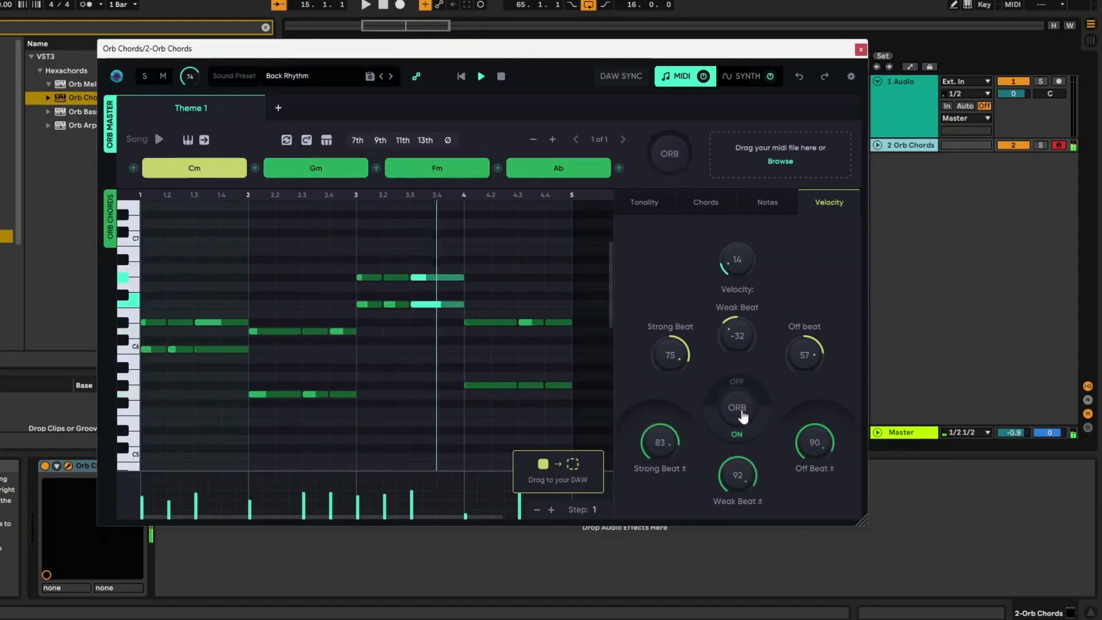
{"action": "left_click_drag", "start_coordinate": [738, 476], "coordinate": [739, 499]}
Regenerate the chord notes with ORB in the Notes settings, using Complexity 30, Silence 0, Spread 0 and Polyphony 4, and stop playback
{"action": "left_click", "coordinate": [770, 204]}
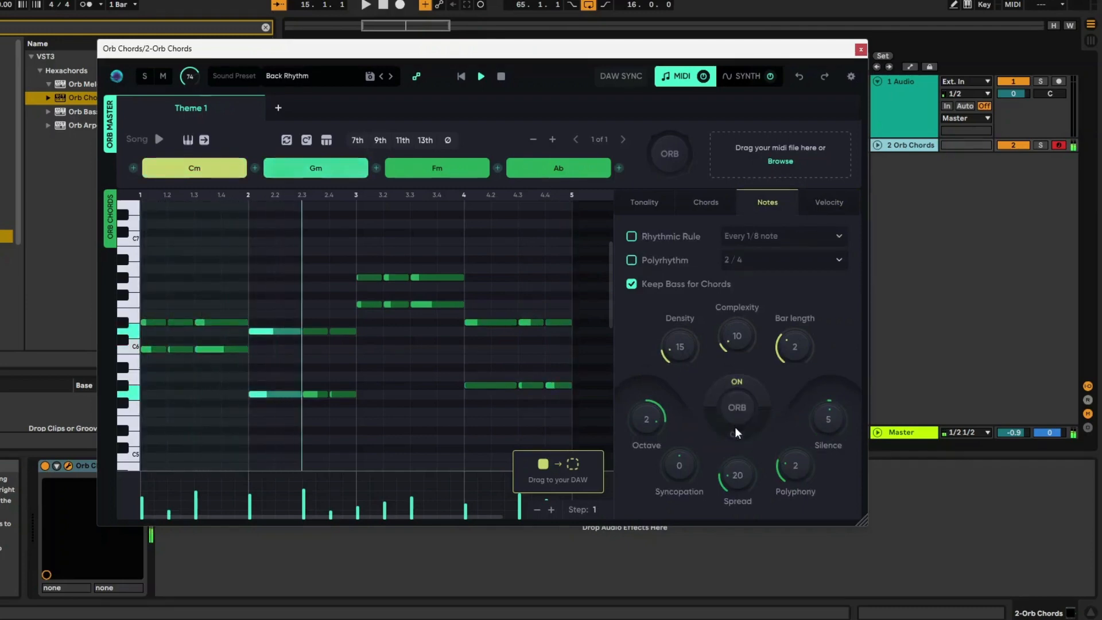
{"action": "left_click", "coordinate": [740, 409]}
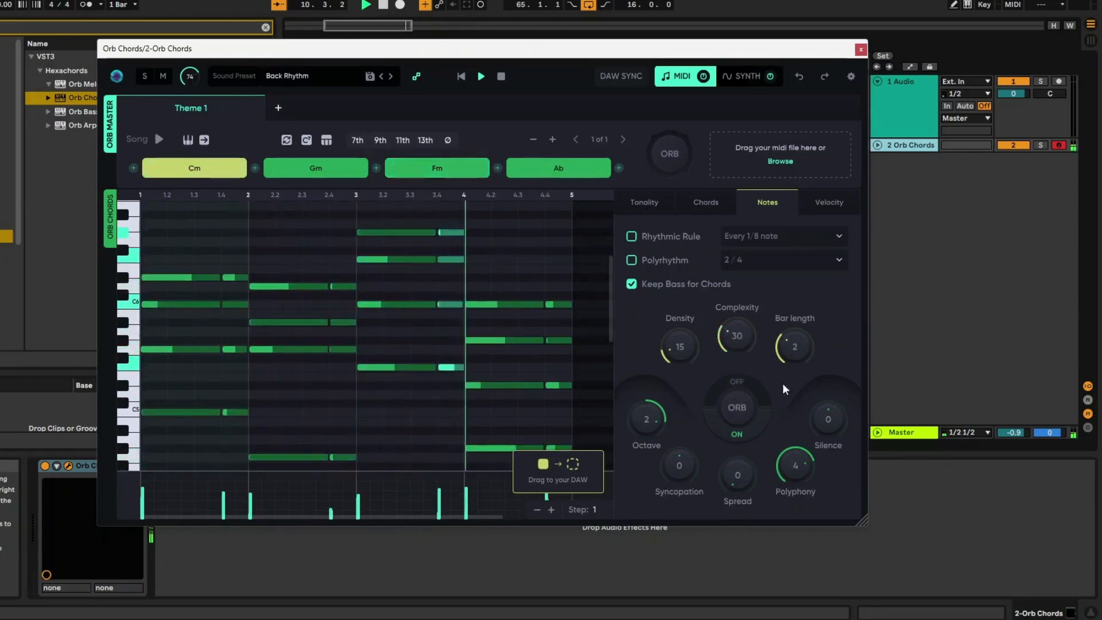
{"action": "left_click", "coordinate": [502, 78]}
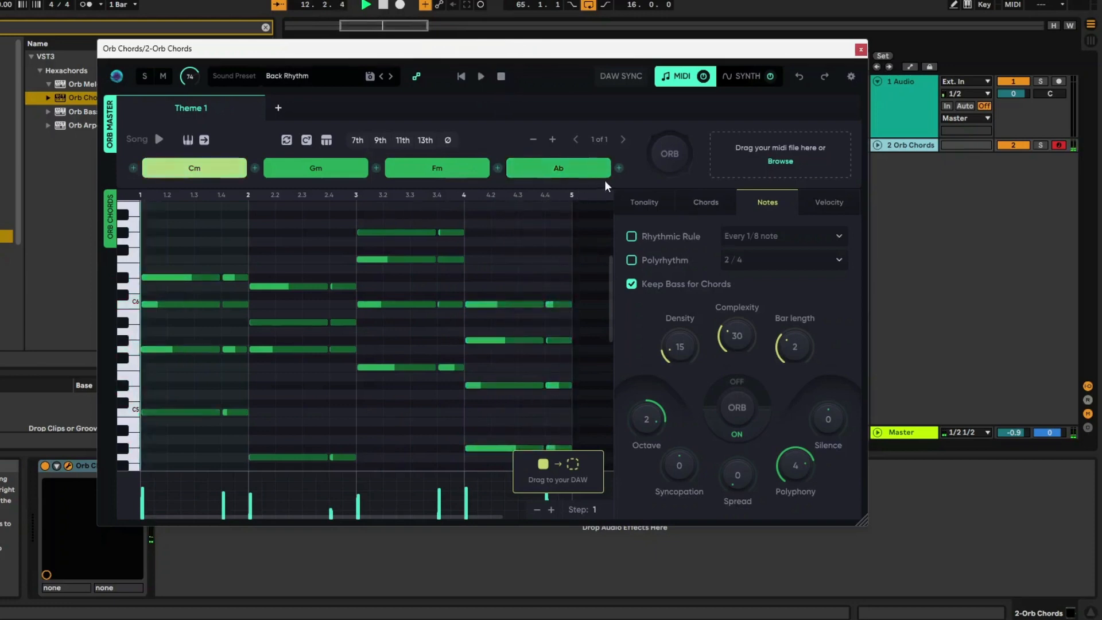
Add a fifth chord after Ab, play the extended progression and stop it
{"action": "left_click", "coordinate": [620, 168]}
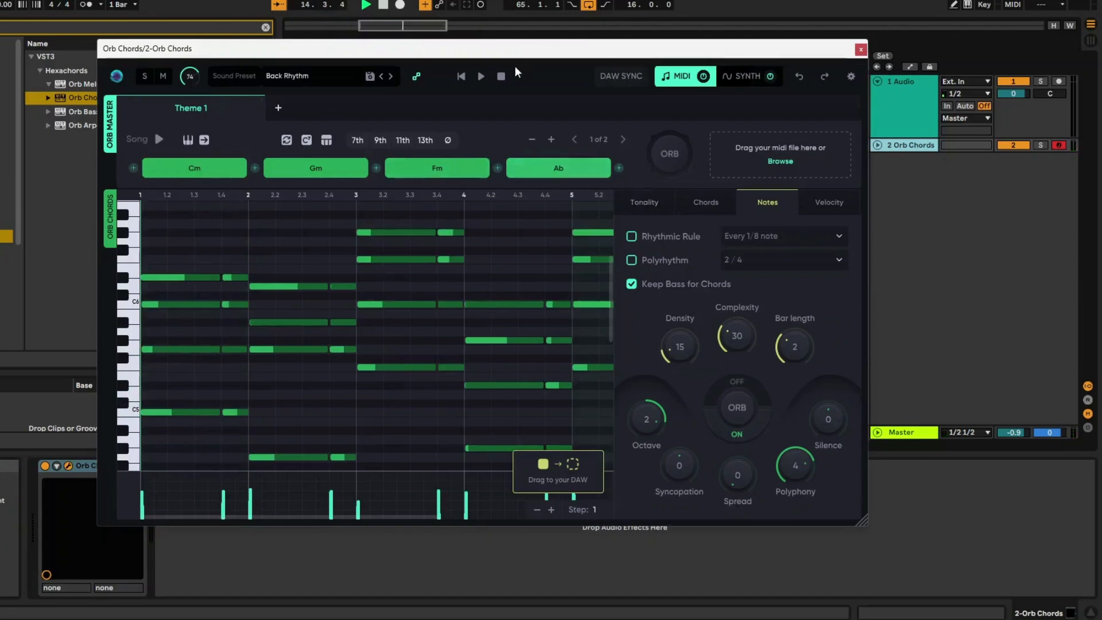
{"action": "left_click", "coordinate": [481, 76]}
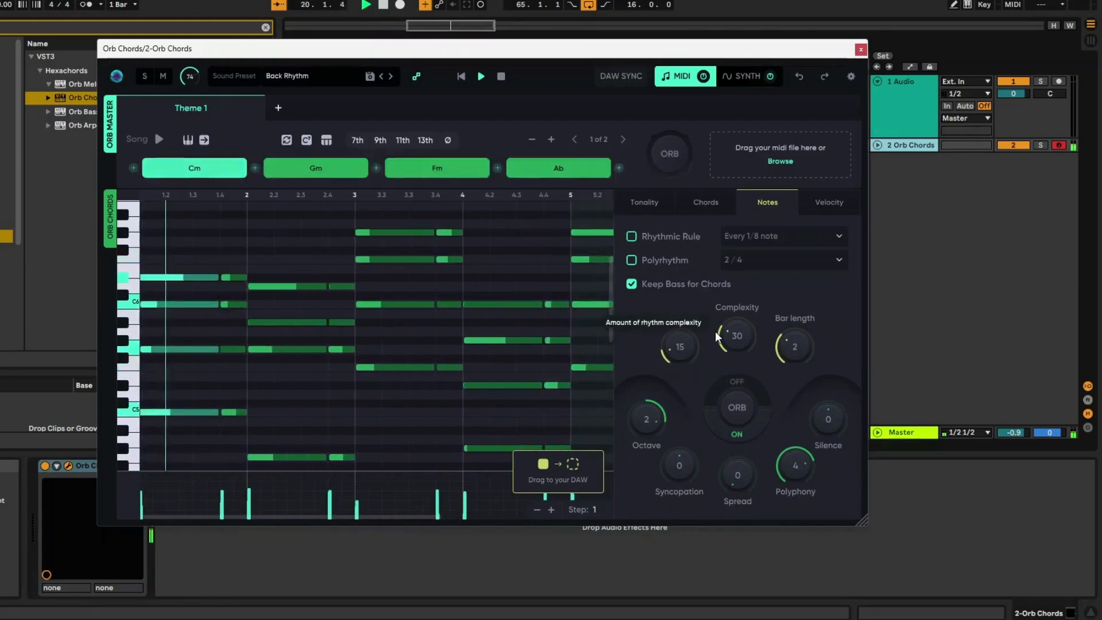
{"action": "left_click", "coordinate": [502, 77]}
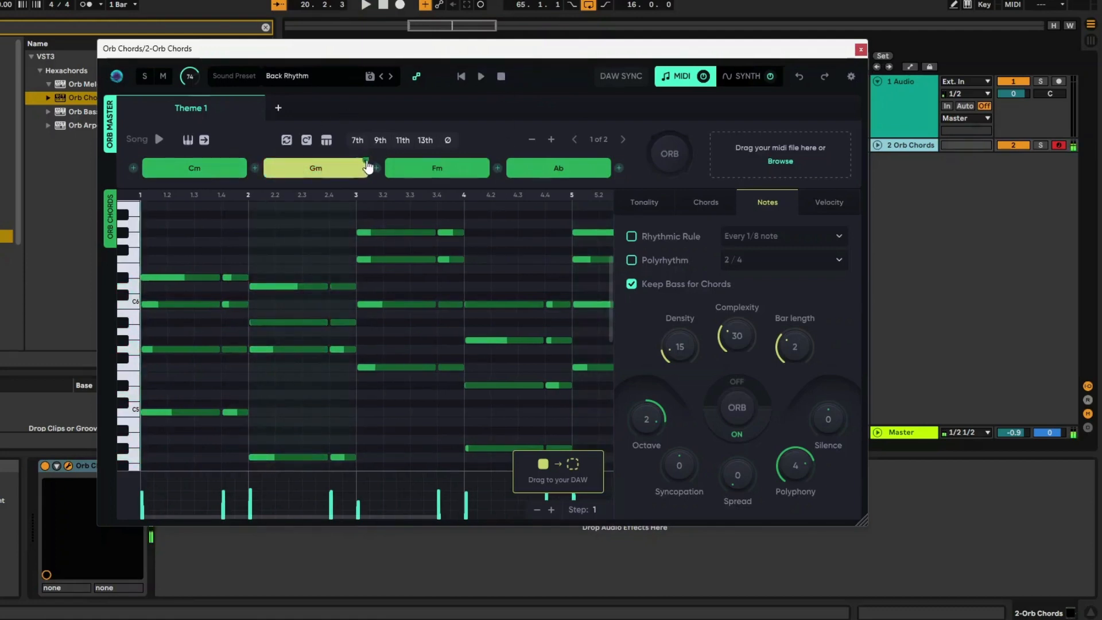
Delete the Gm chord and the Fm chord following it from the progression
{"action": "key", "text": "Delete"}
{"action": "key", "text": "Delete"}
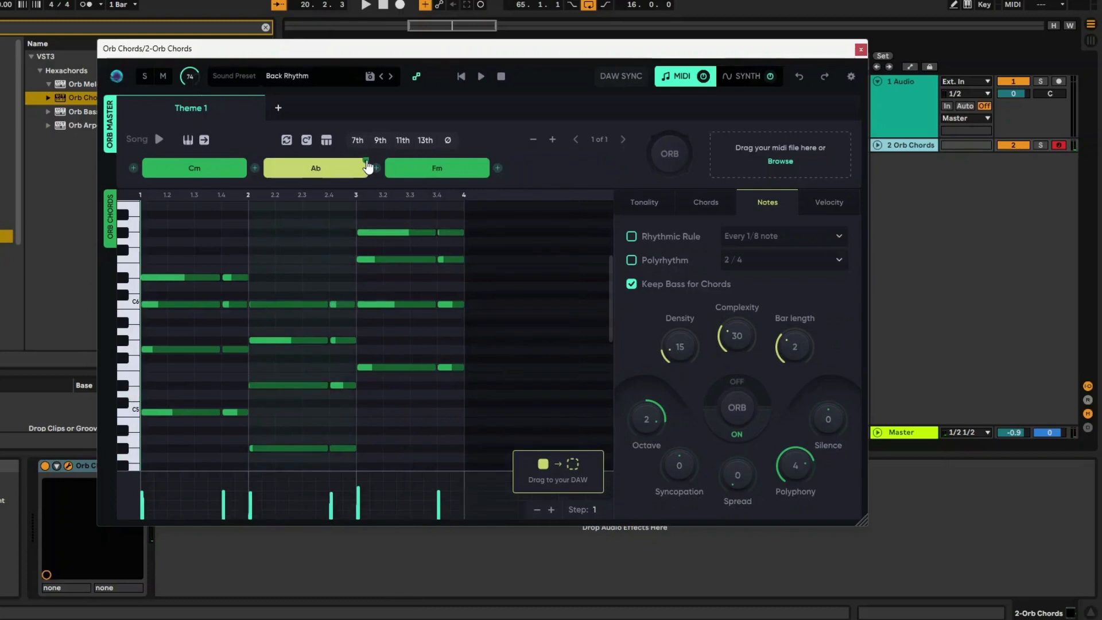
Play the progression, raise Density to 30 and Bar length to 4 in the Notes settings, and stop playback
{"action": "left_click", "coordinate": [481, 76]}
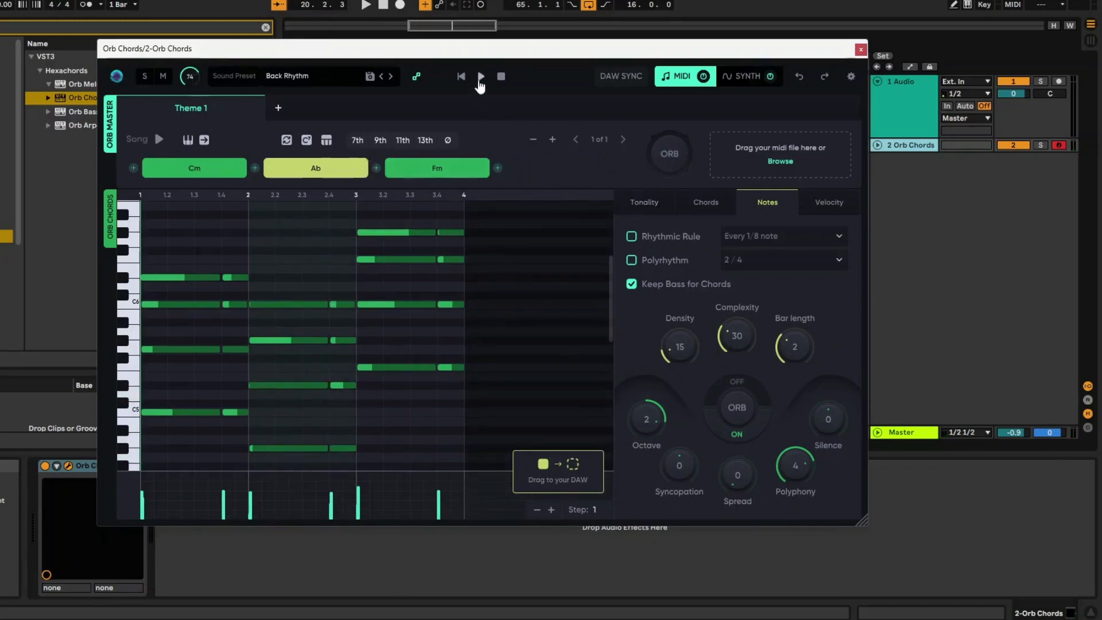
{"action": "left_click_drag", "start_coordinate": [683, 373], "coordinate": [685, 360]}
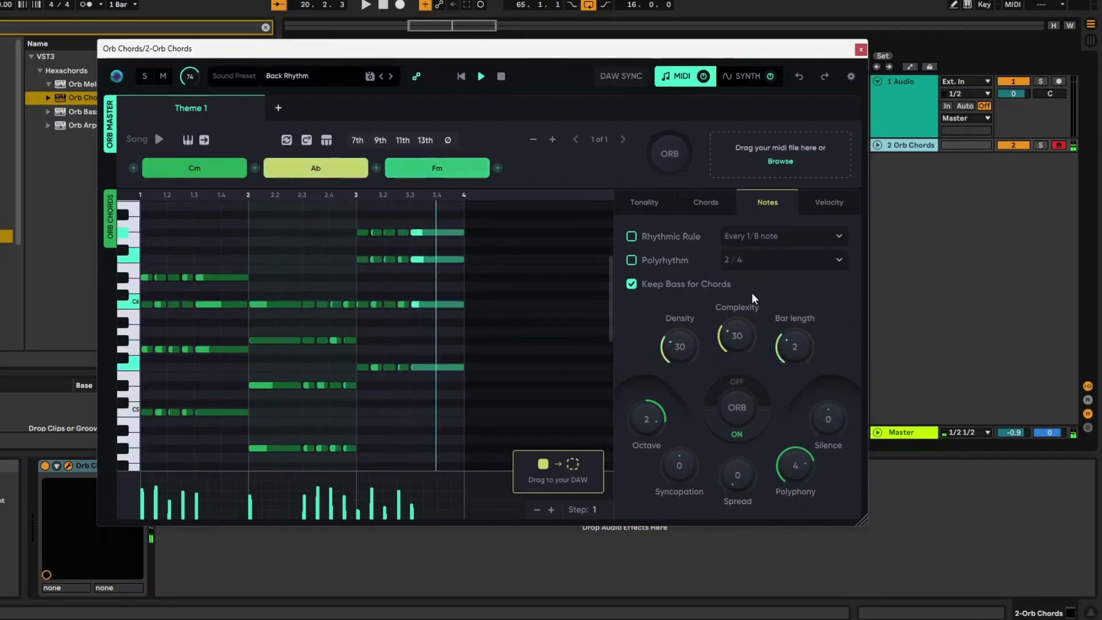
{"action": "left_click", "coordinate": [501, 76]}
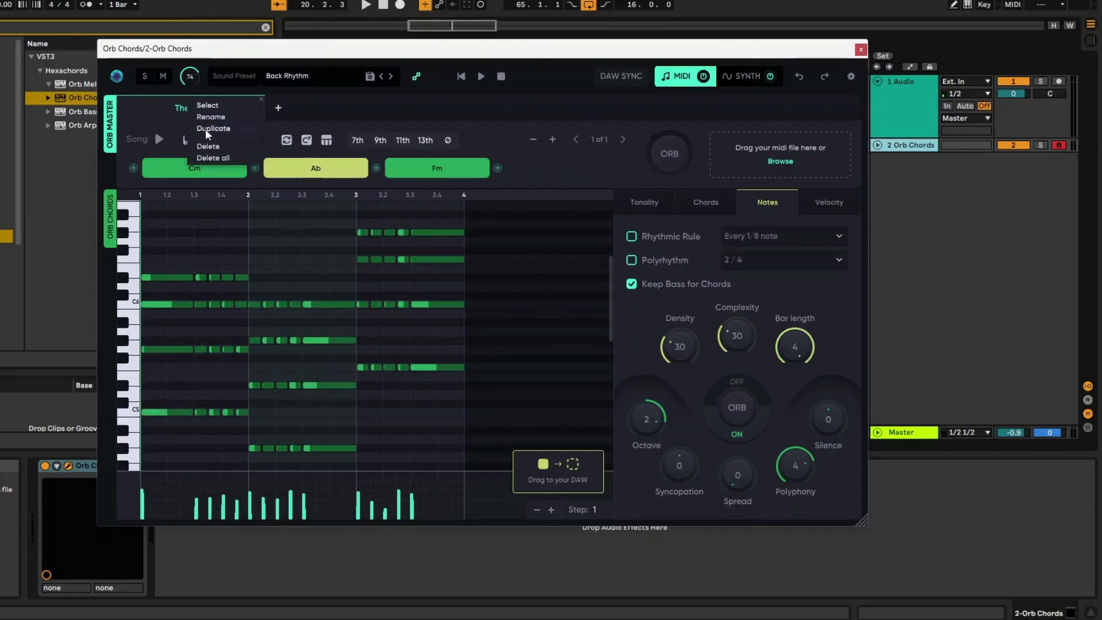
Duplicate Theme 1 and use ORB to generate a different chord progression in the copy, regenerating its chords once more
{"action": "left_click", "coordinate": [205, 128]}
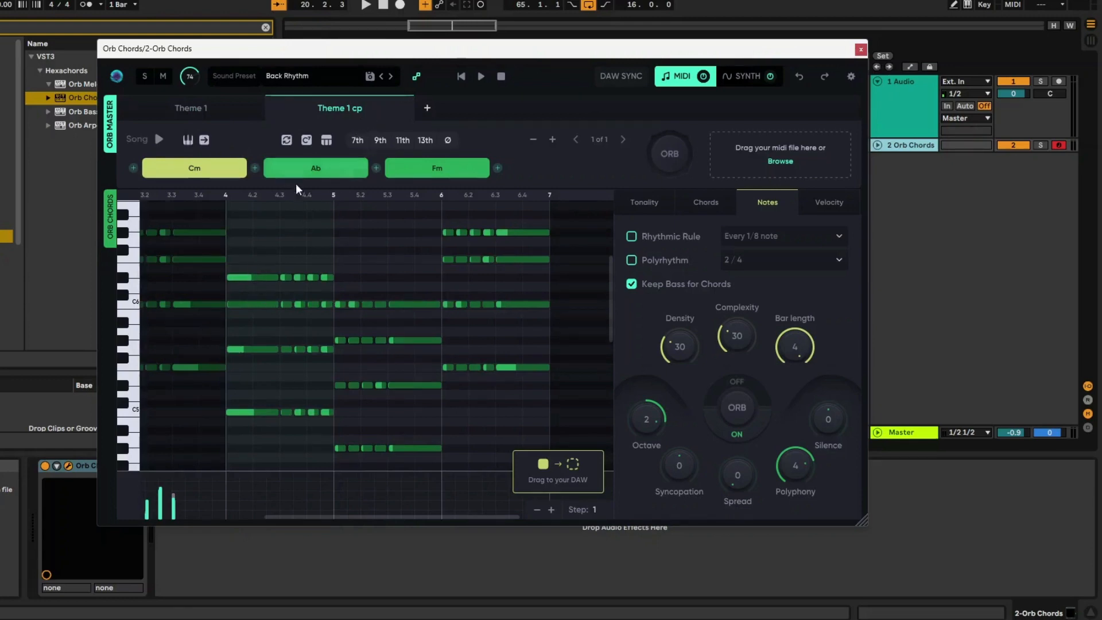
{"action": "left_click", "coordinate": [312, 172]}
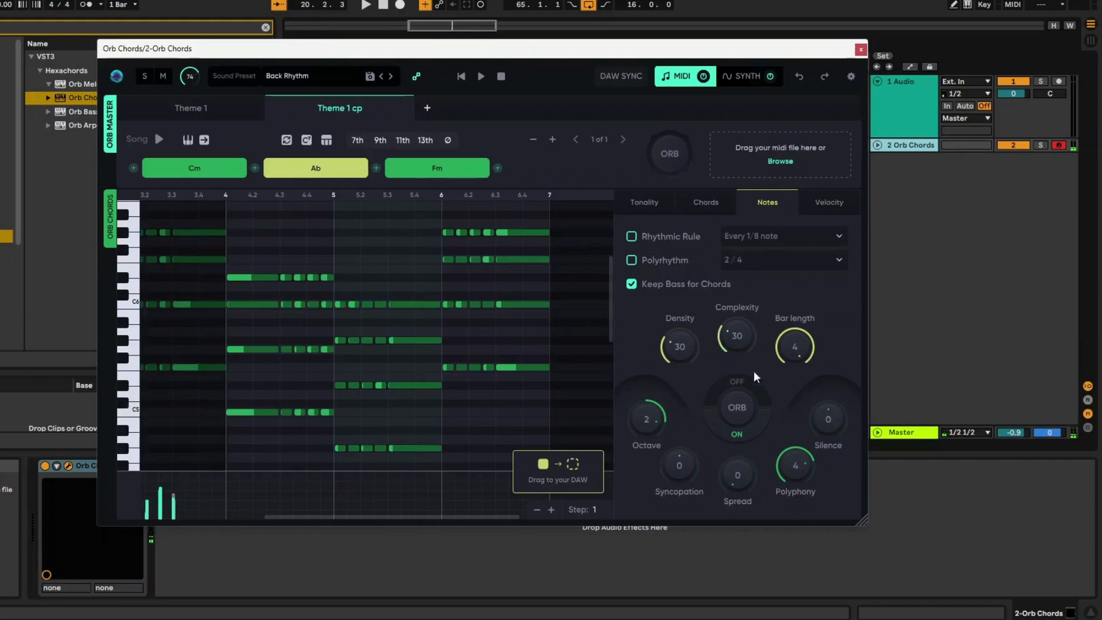
{"action": "left_click", "coordinate": [707, 203]}
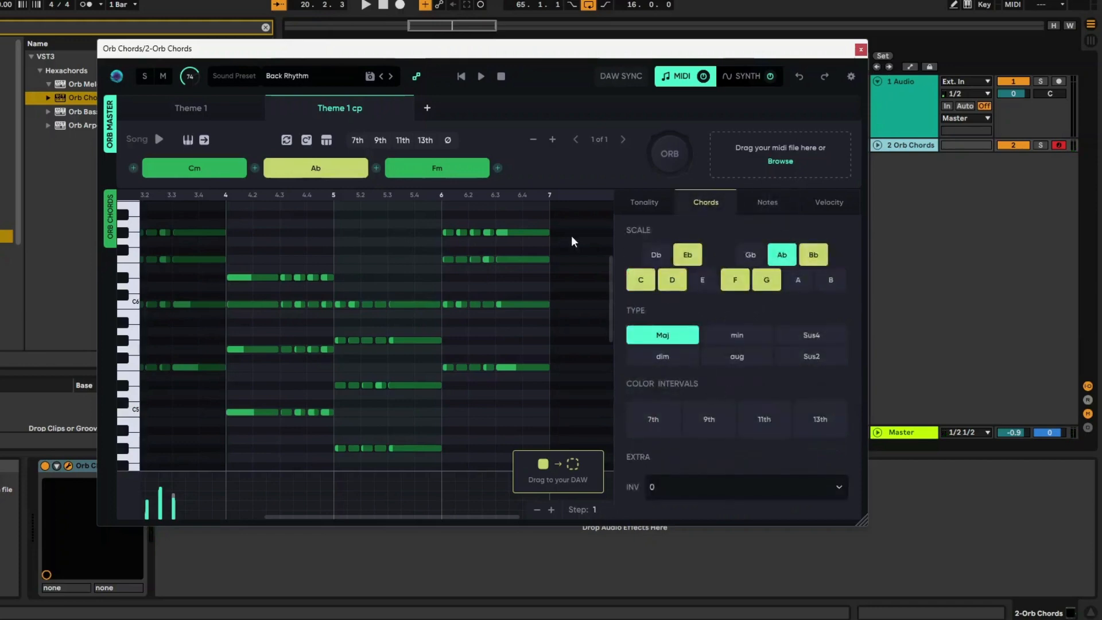
{"action": "left_click", "coordinate": [676, 162]}
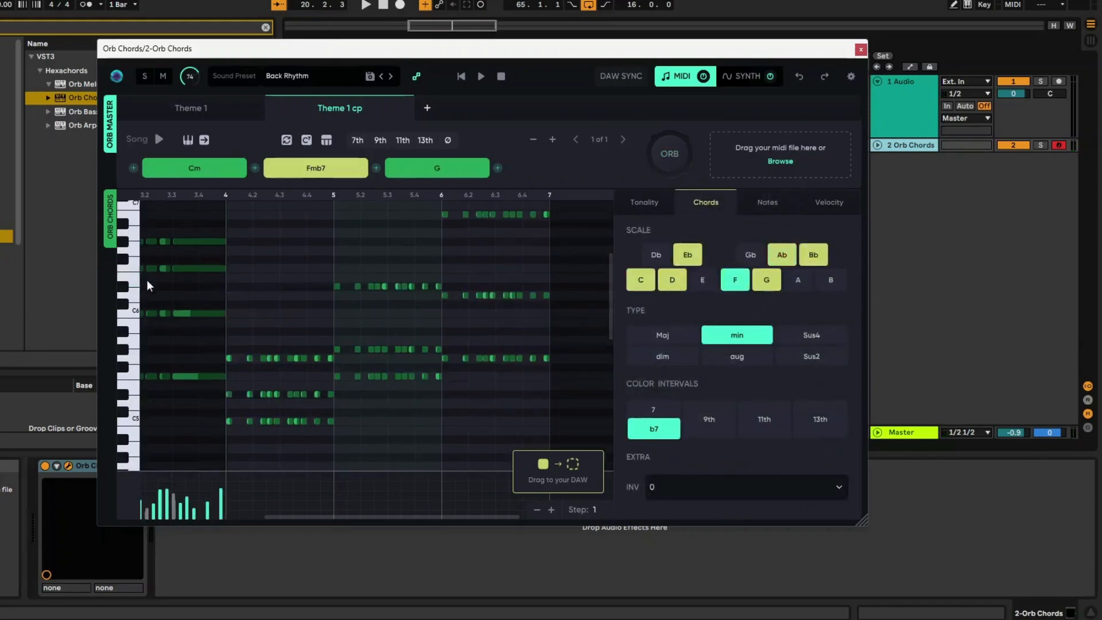
{"action": "left_click", "coordinate": [305, 142]}
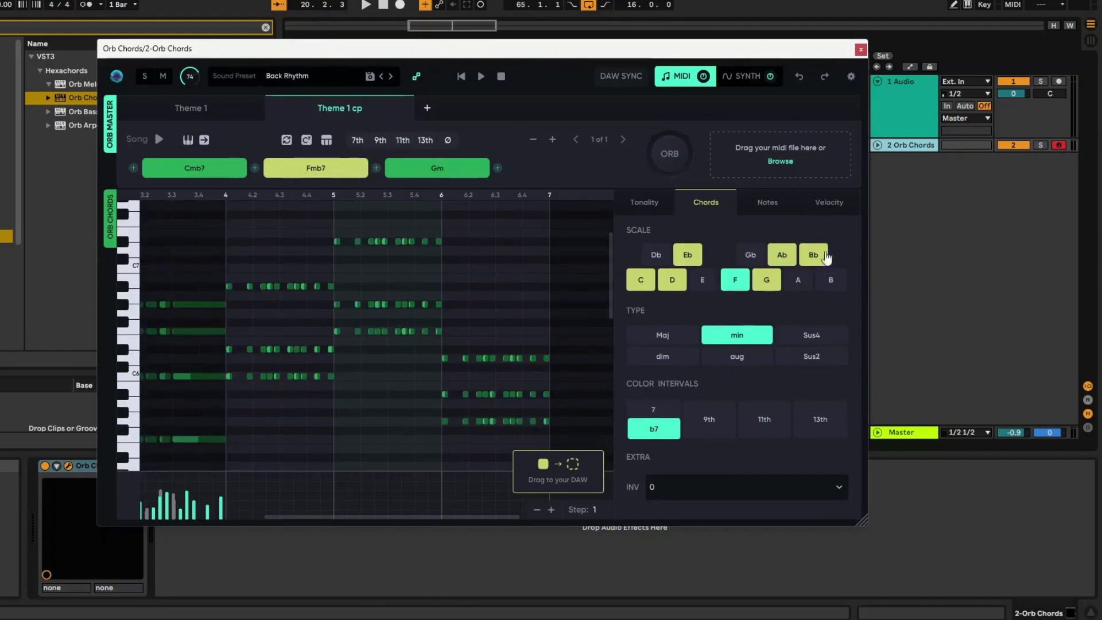
Compare Theme 1 with Theme 1 cp, return to Theme 1 and close the Orb Chords window
{"action": "left_click", "coordinate": [222, 109]}
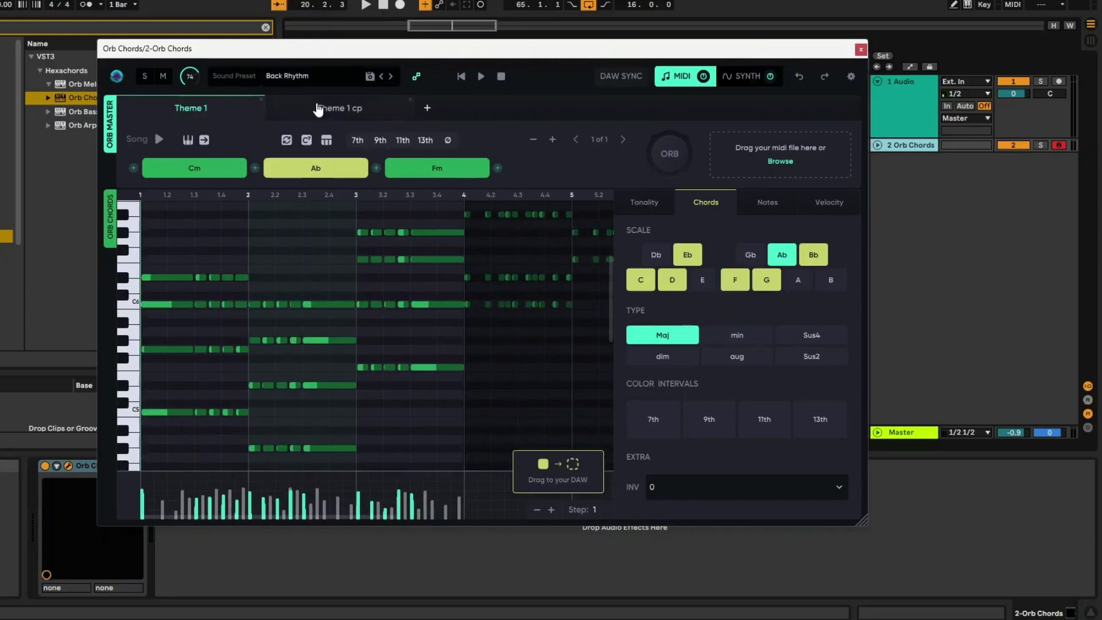
{"action": "left_click", "coordinate": [341, 110]}
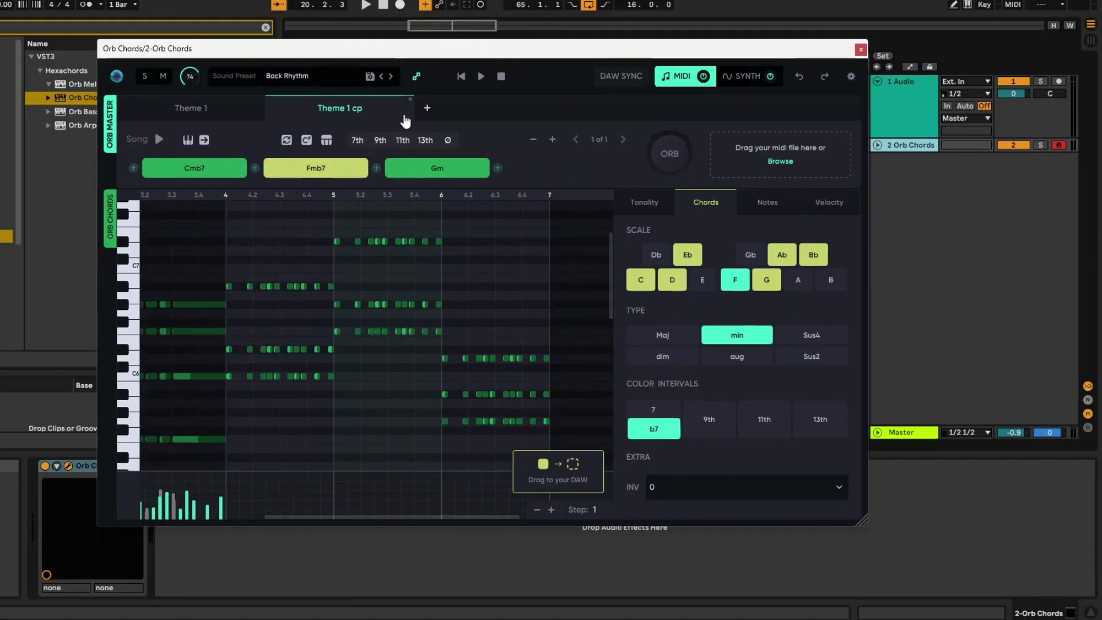
{"action": "left_click", "coordinate": [210, 103]}
{"action": "left_click", "coordinate": [860, 49]}
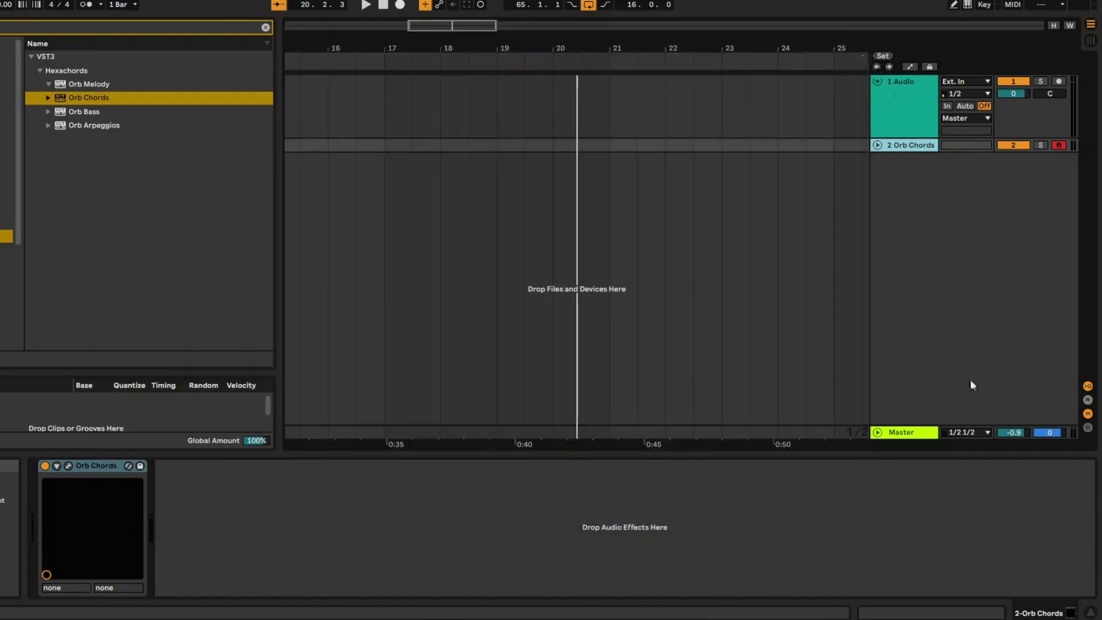
Load Orb Bass on a new track, play its bass line for Theme 1 and stop it
{"action": "left_click", "coordinate": [76, 112]}
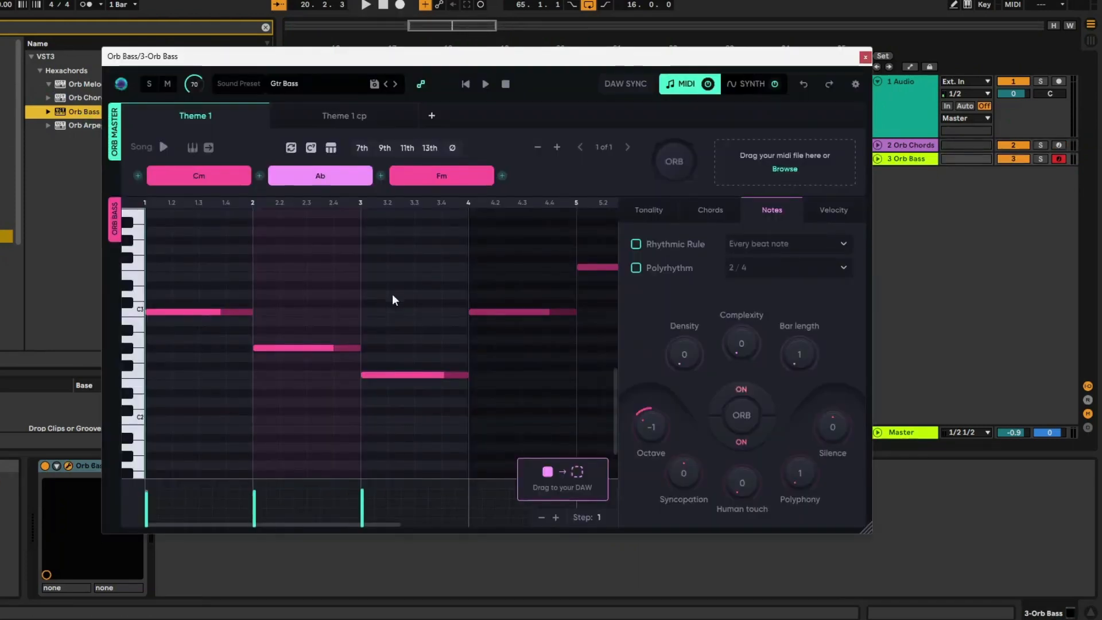
{"action": "left_click_drag", "start_coordinate": [481, 66], "coordinate": [551, 60]}
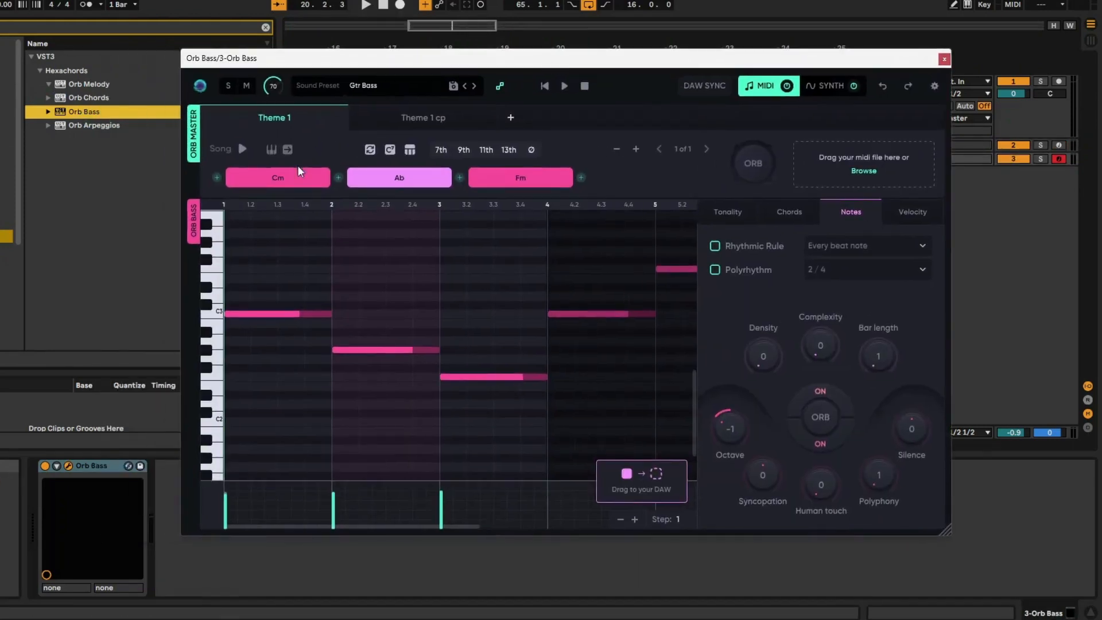
{"action": "left_click", "coordinate": [521, 175]}
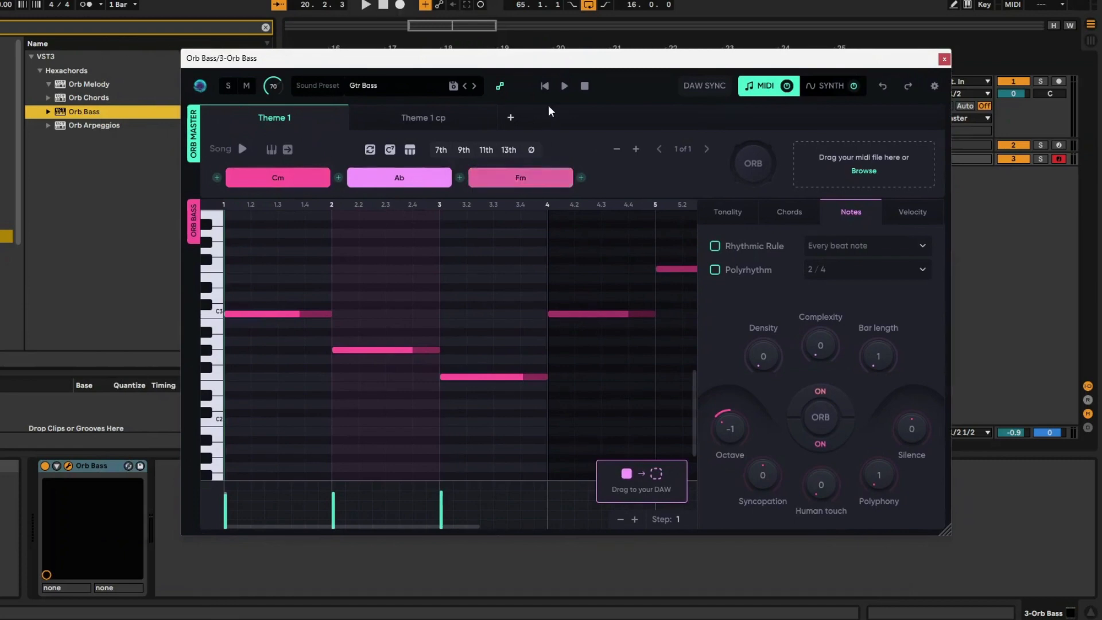
{"action": "left_click", "coordinate": [565, 87]}
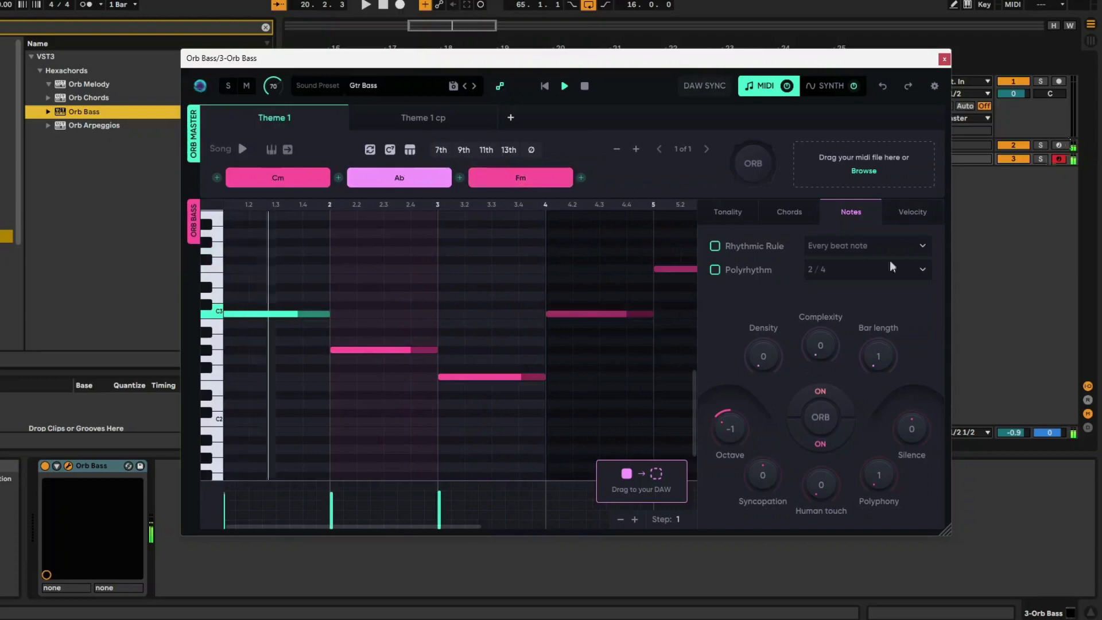
{"action": "left_click", "coordinate": [564, 86]}
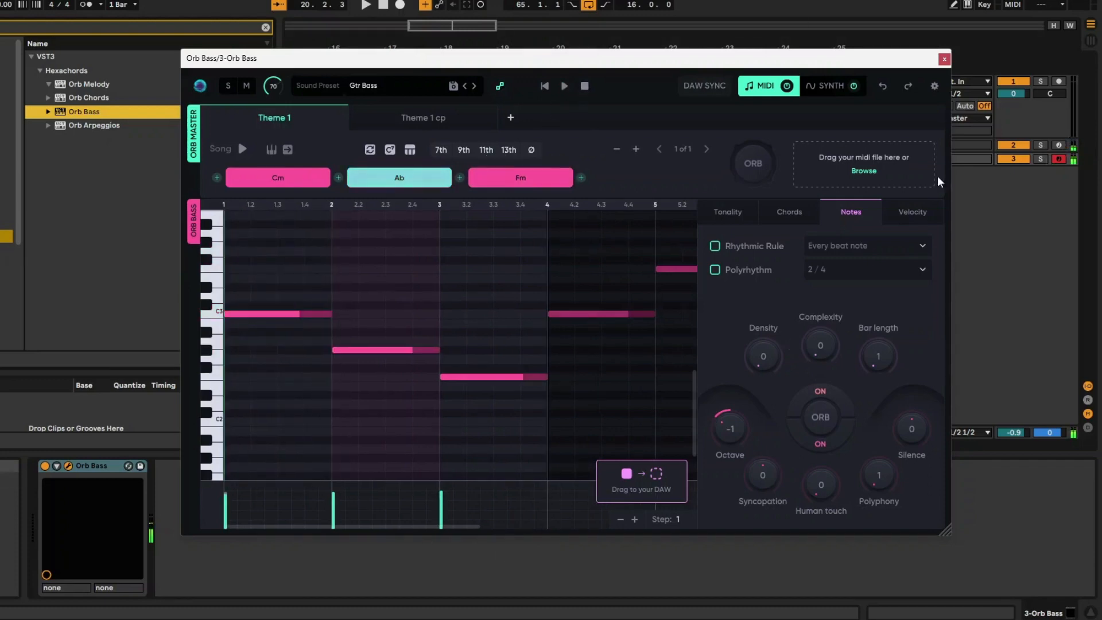
Enable the Rhythmic Rule for the bass and set it to Every 1/8 note
{"action": "left_click", "coordinate": [716, 249]}
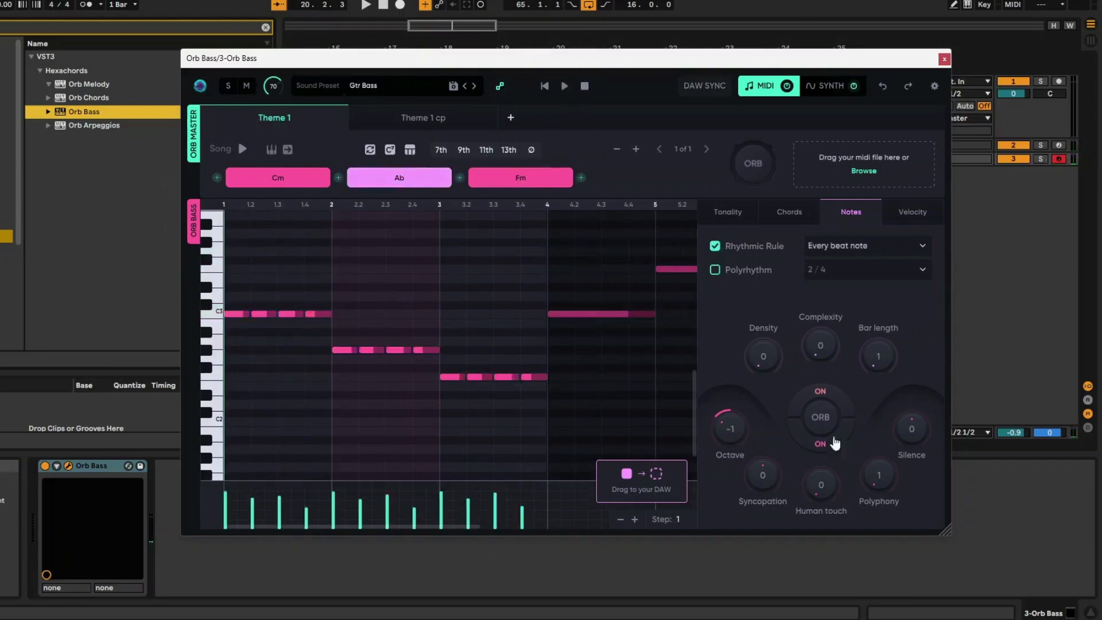
{"action": "left_click", "coordinate": [833, 246]}
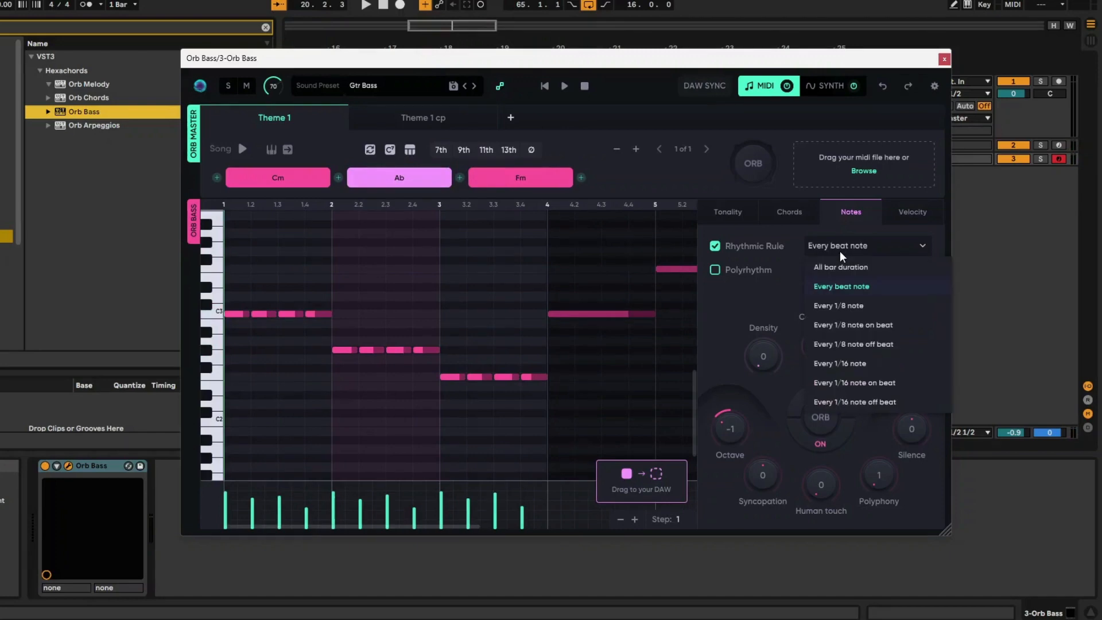
{"action": "left_click", "coordinate": [842, 305]}
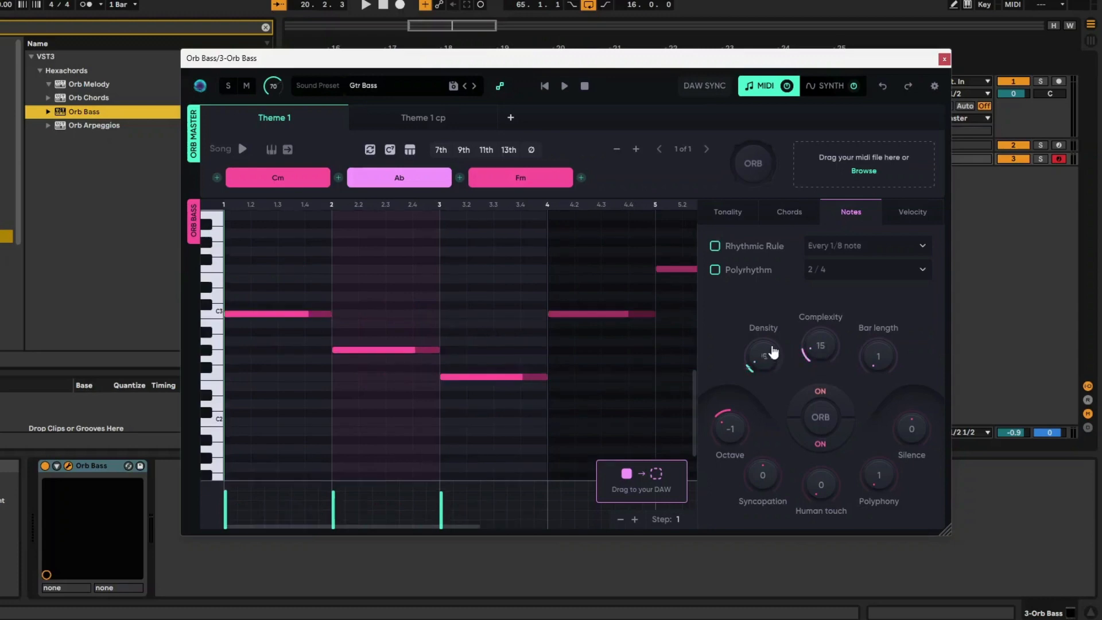
With the Rhythmic Rule off, set the bass Complexity to 15 and Density to 25, and play the bass line
{"action": "left_click_drag", "start_coordinate": [774, 352], "coordinate": [774, 343]}
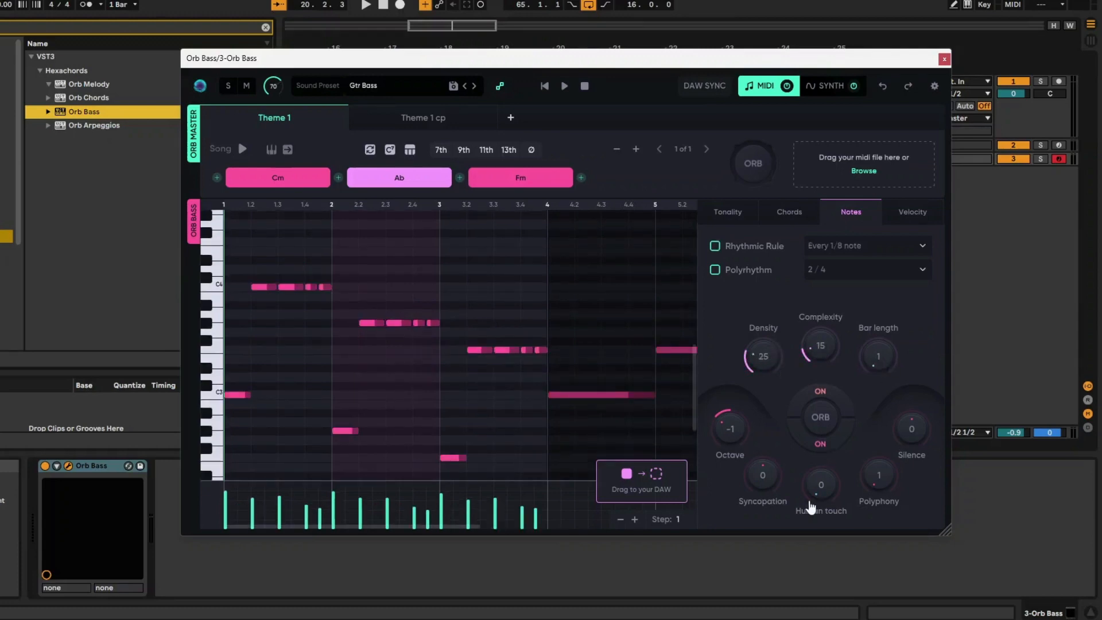
{"action": "left_click", "coordinate": [565, 86]}
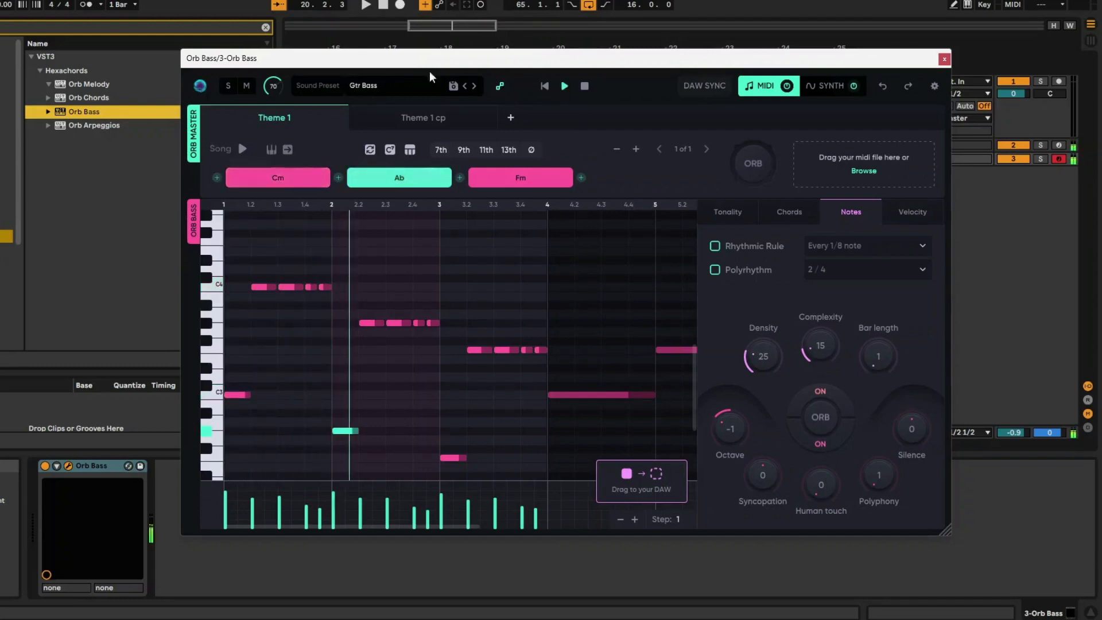
Change the bass sound preset to Drive Bass and close the Orb Bass window
{"action": "left_click", "coordinate": [359, 86]}
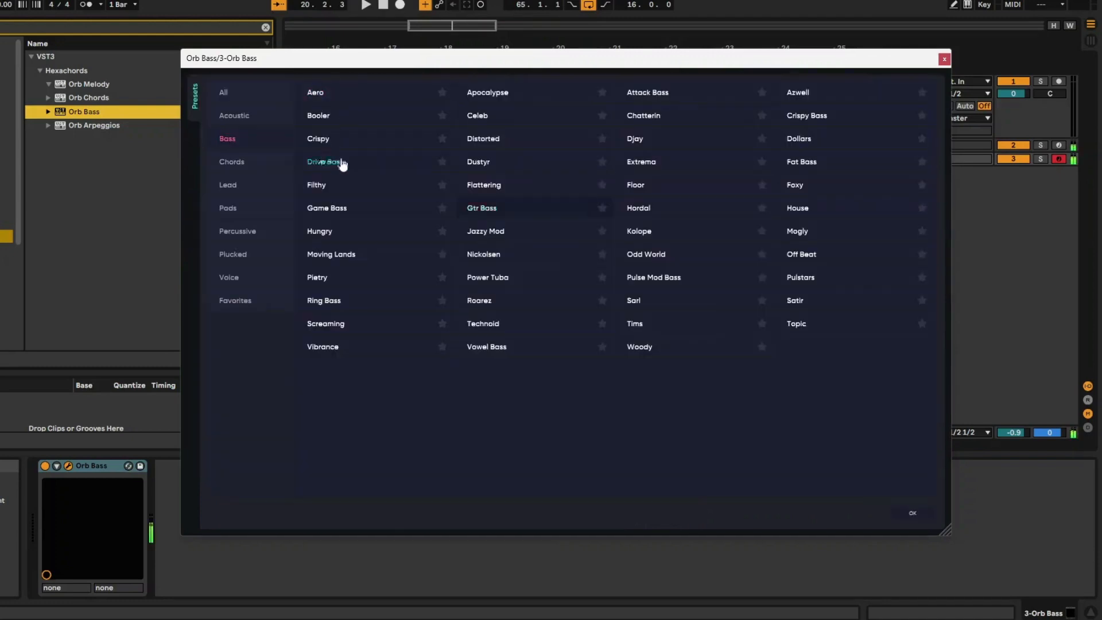
{"action": "left_click", "coordinate": [912, 515]}
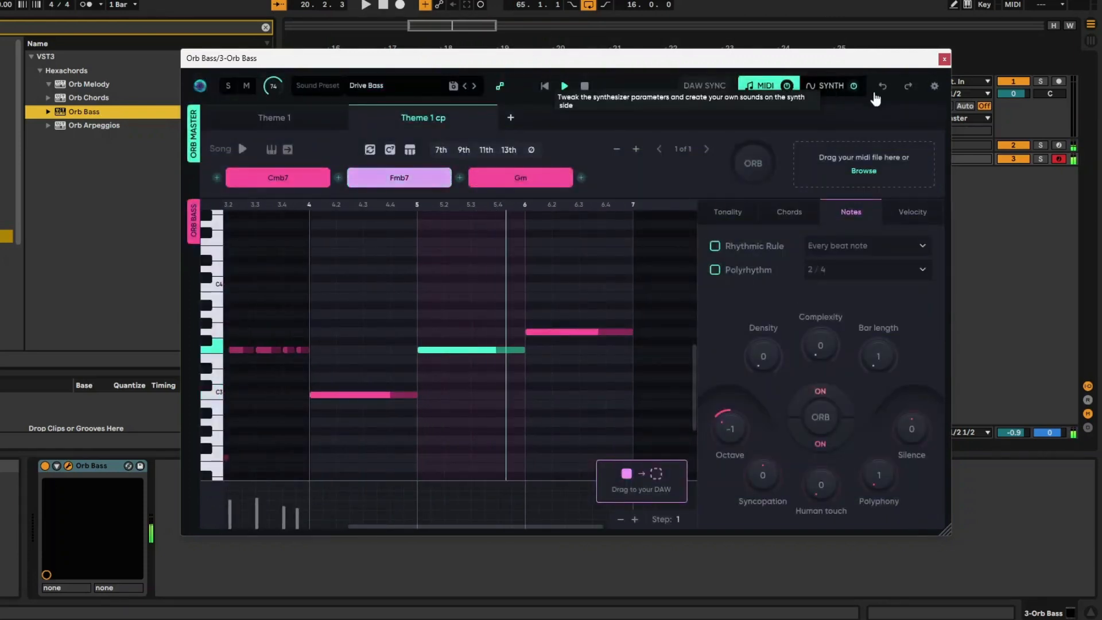
{"action": "left_click", "coordinate": [945, 58]}
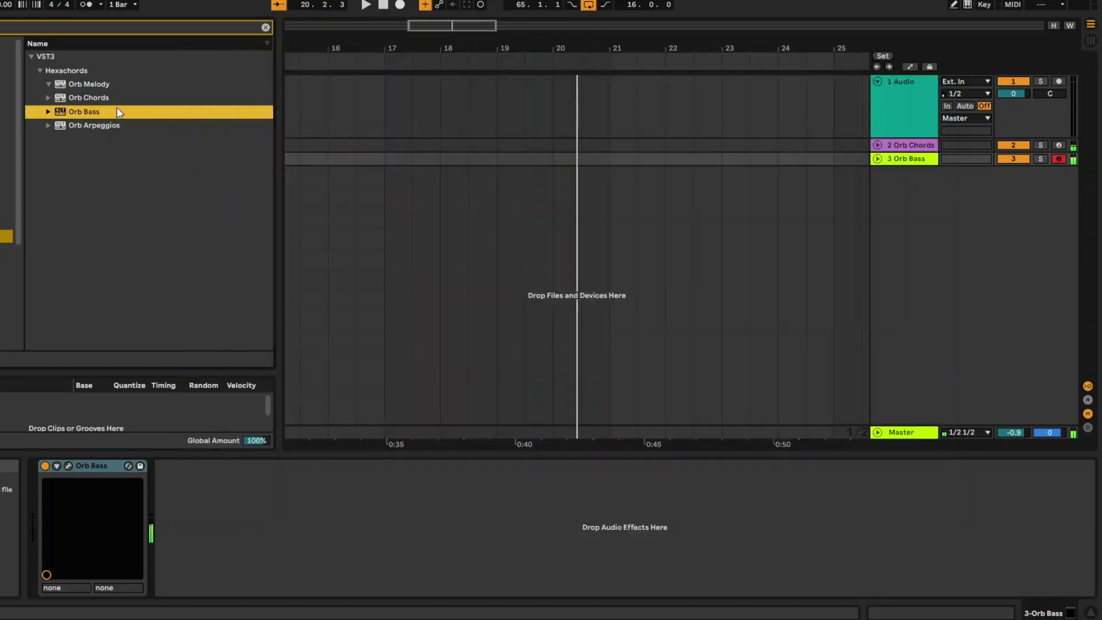
Load Orb Arpeggios on a new track, switch to Theme 1 cp and close the plugin window
{"action": "left_click_drag", "start_coordinate": [88, 127], "coordinate": [468, 227]}
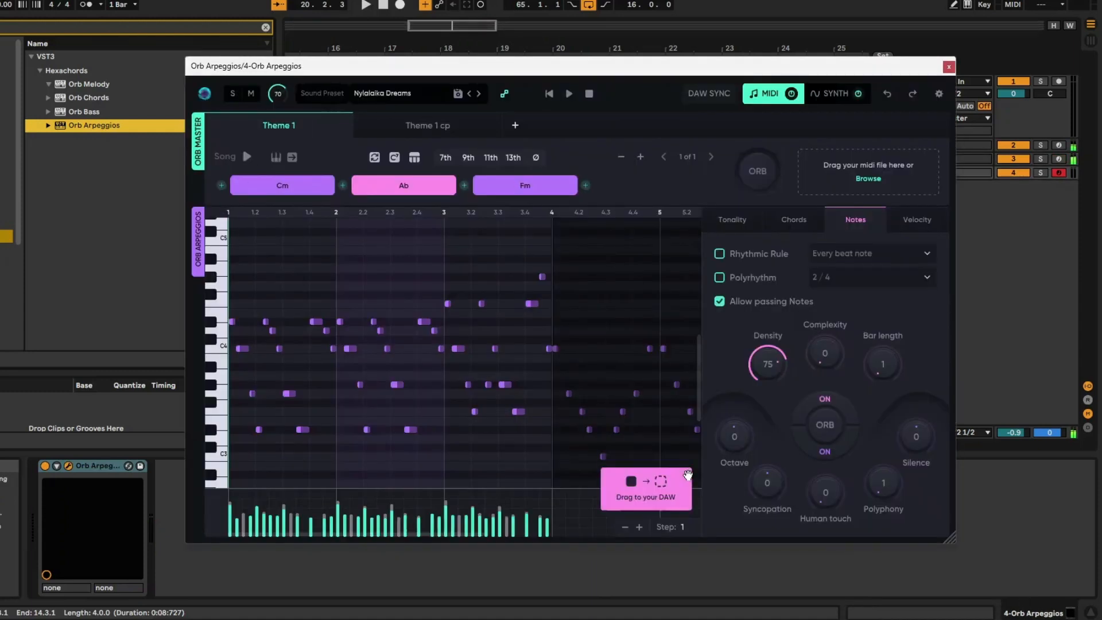
{"action": "left_click", "coordinate": [474, 127]}
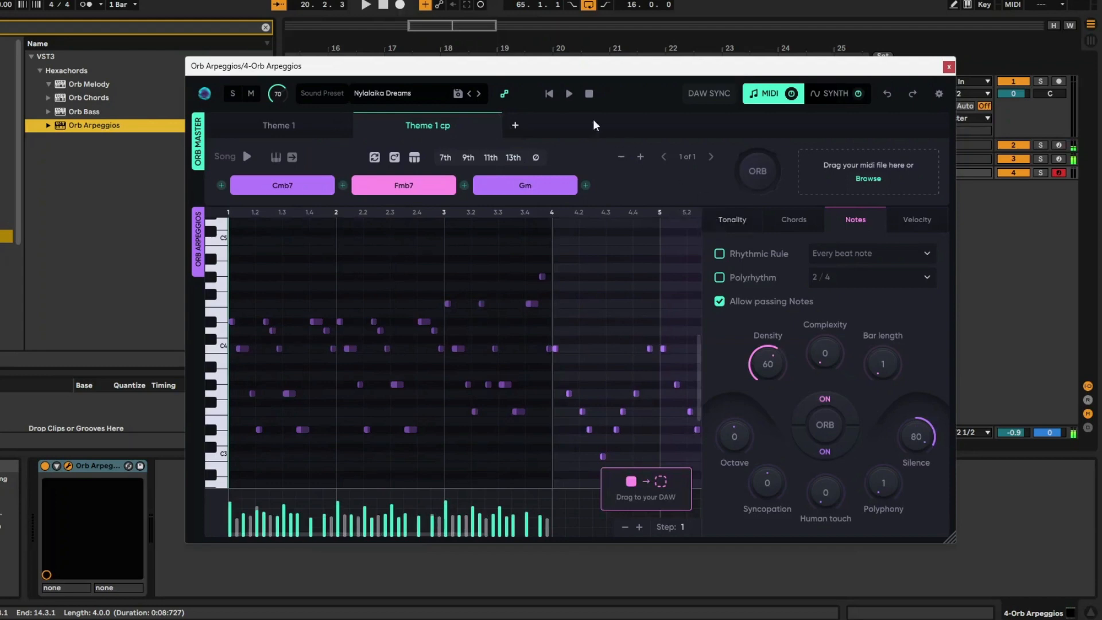
{"action": "left_click", "coordinate": [949, 67]}
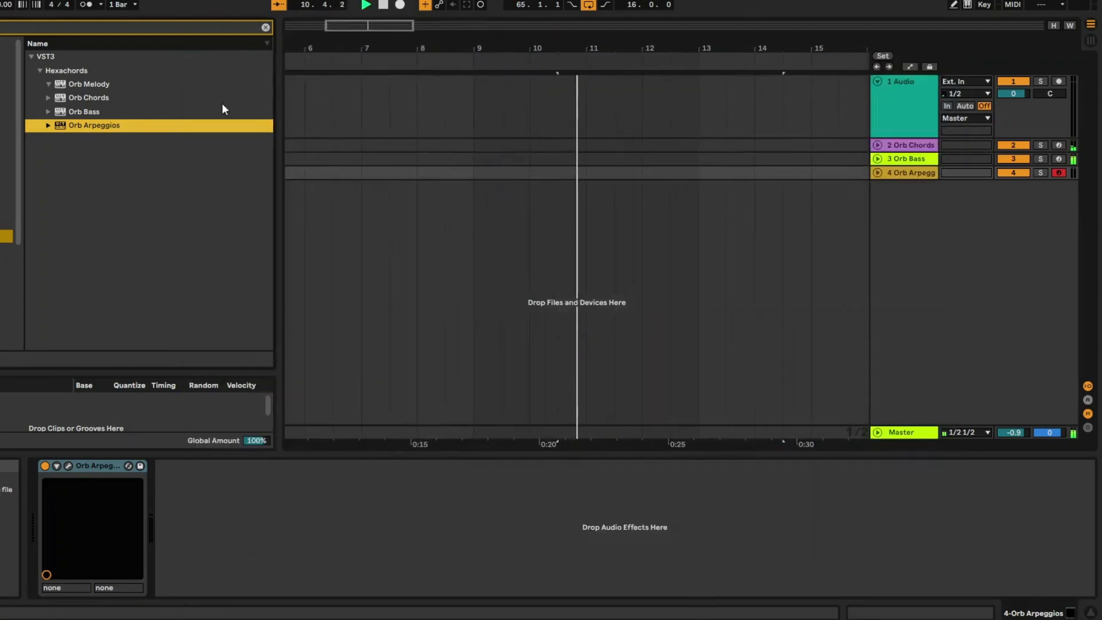
Reopen Orb Chords from its track, change its sound preset to Christal and close the window
{"action": "left_click", "coordinate": [916, 147]}
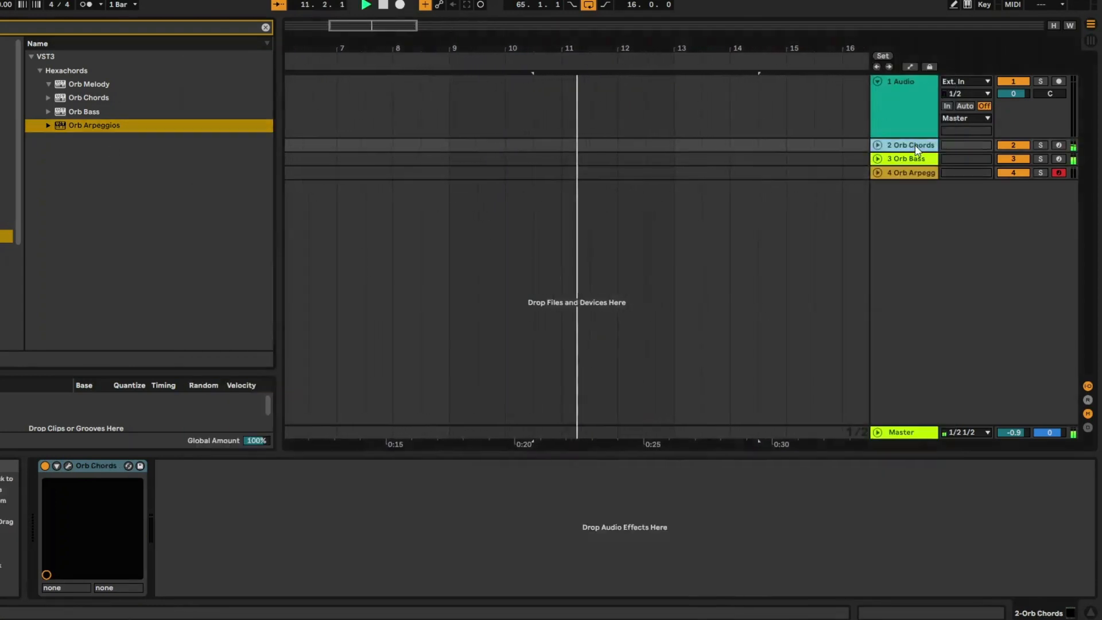
{"action": "left_click", "coordinate": [68, 466]}
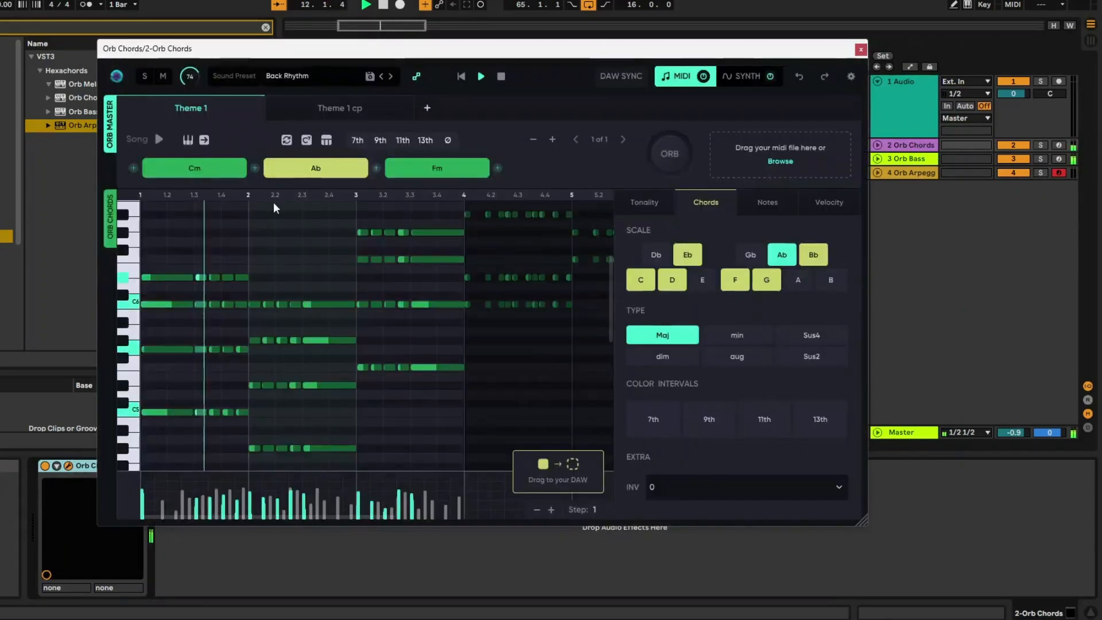
{"action": "left_click", "coordinate": [306, 81]}
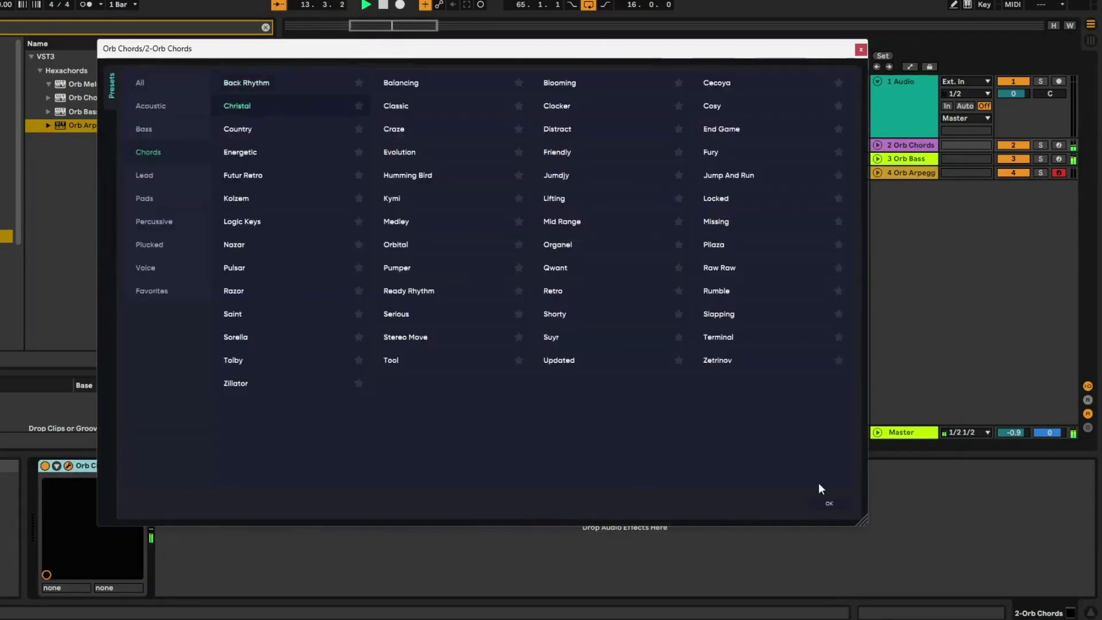
{"action": "left_click", "coordinate": [826, 506]}
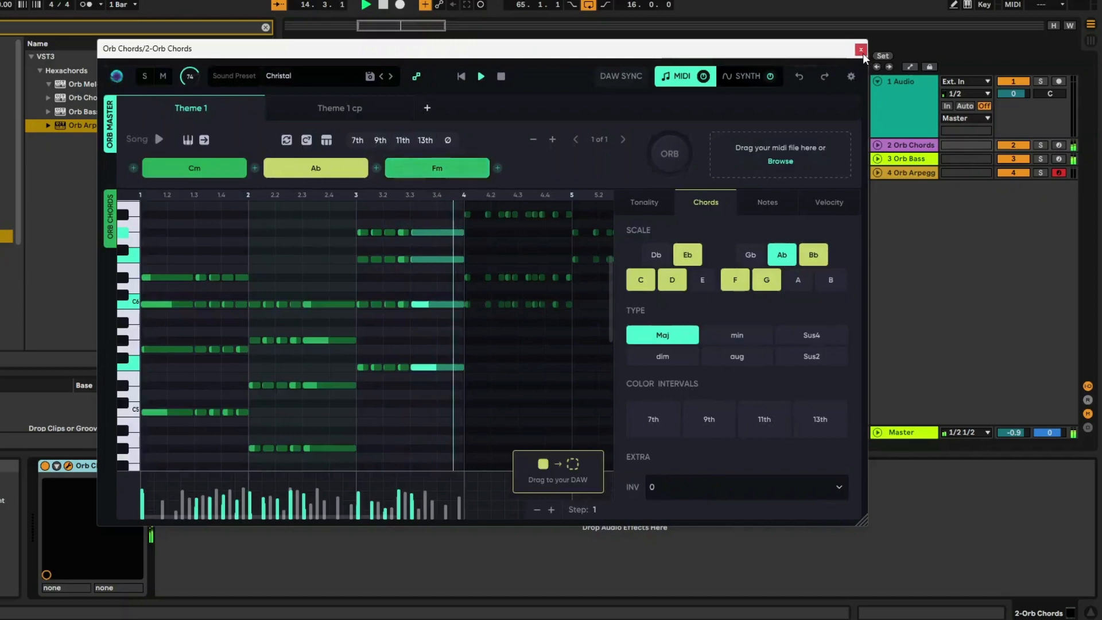
{"action": "left_click", "coordinate": [861, 50]}
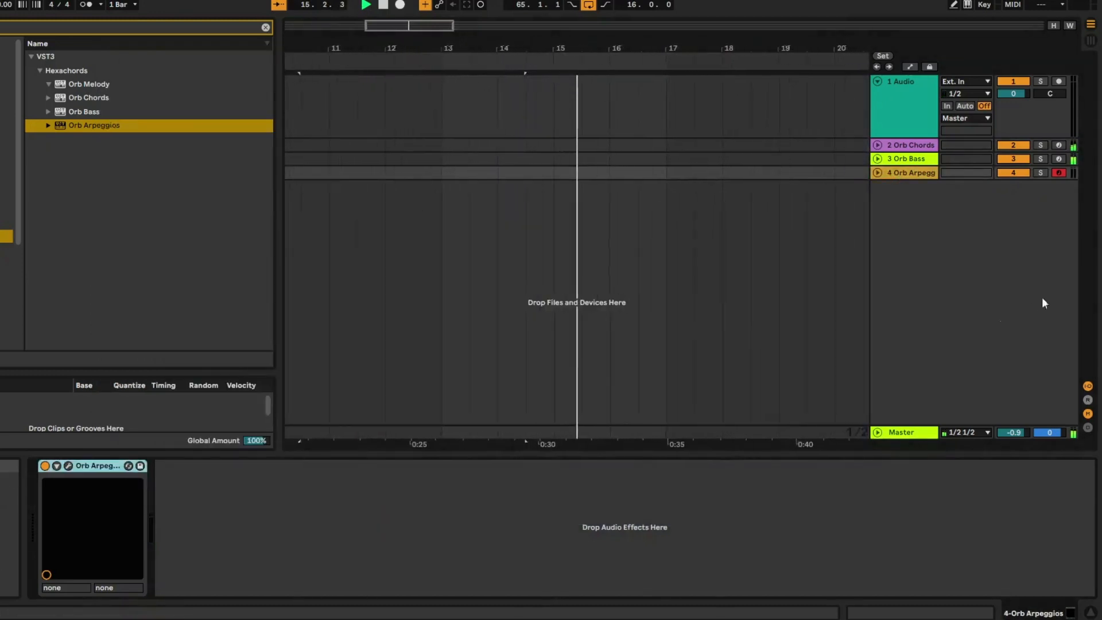
Solo the Orb Arpeggios track, reopen its plugin and play the arpeggio of Theme 1
{"action": "left_click", "coordinate": [1041, 173]}
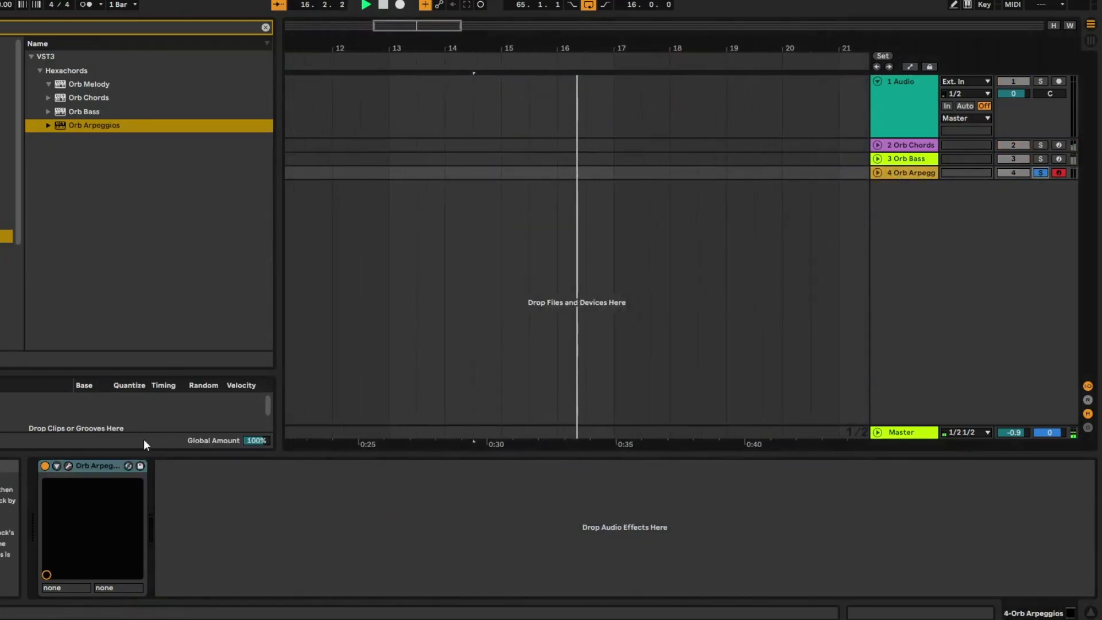
{"action": "left_click", "coordinate": [68, 466]}
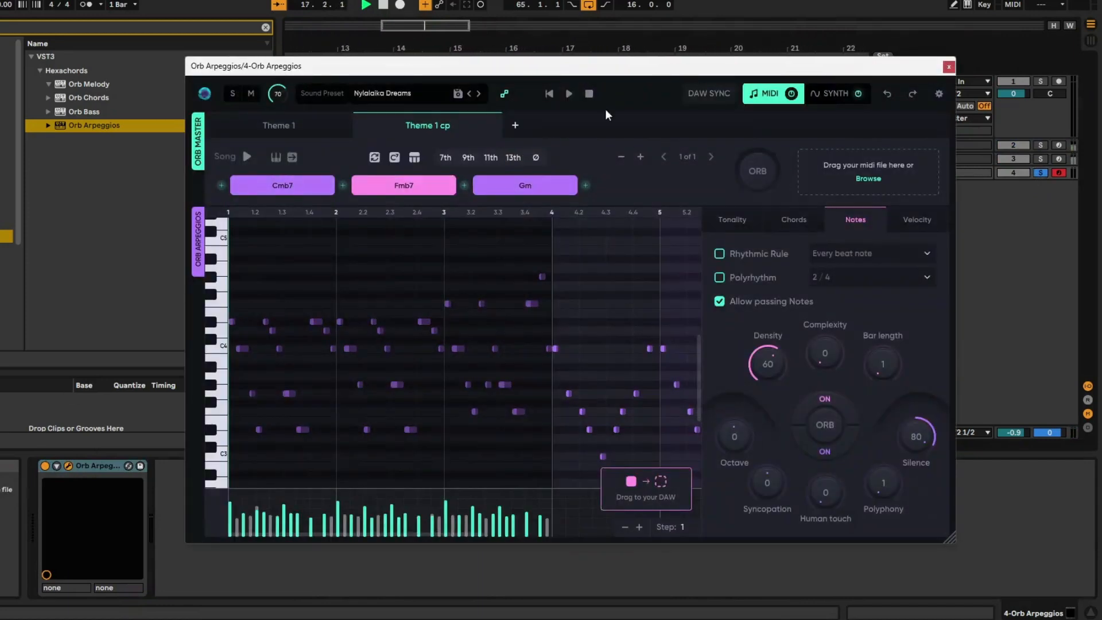
{"action": "left_click", "coordinate": [569, 93]}
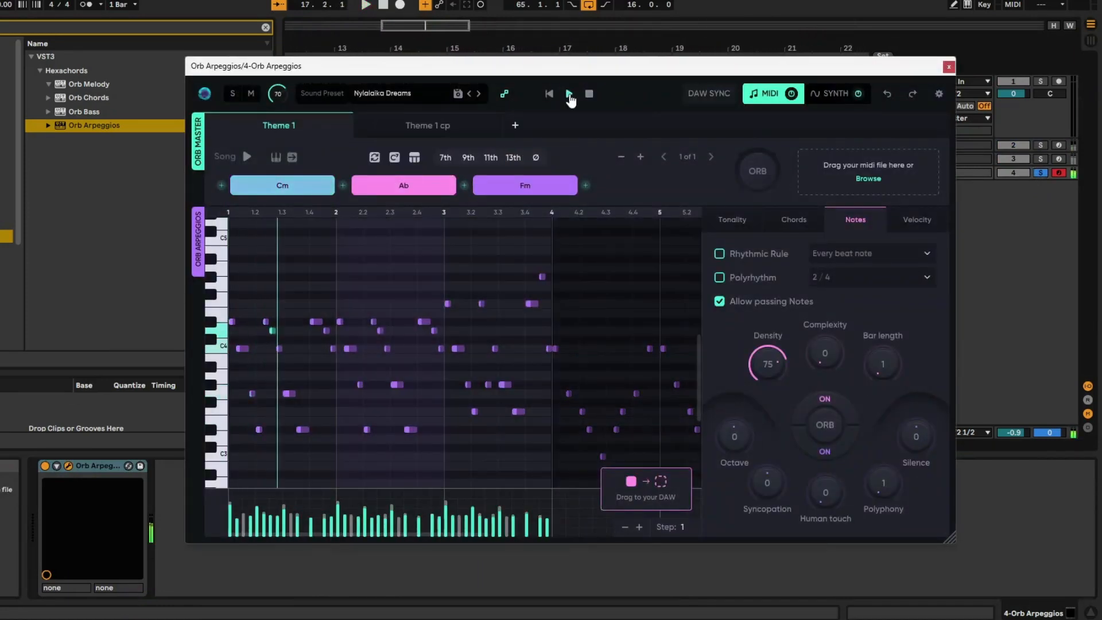
Enable the Rhythmic Rule for the Theme 1 arpeggio and set it to Every 1/16 note
{"action": "left_click", "coordinate": [743, 253]}
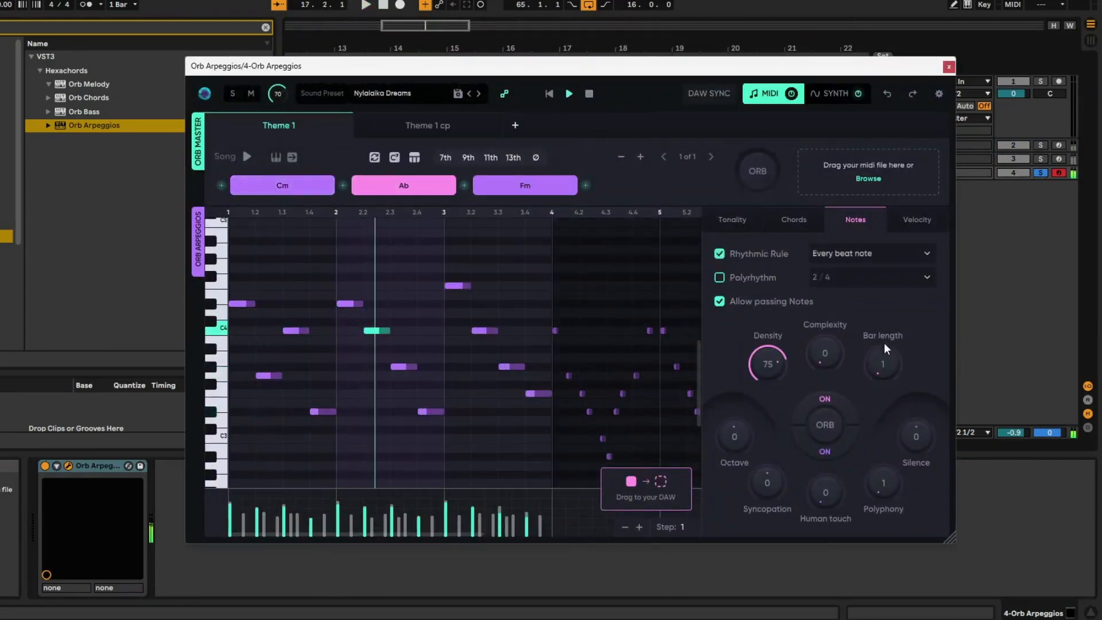
{"action": "left_click", "coordinate": [852, 253]}
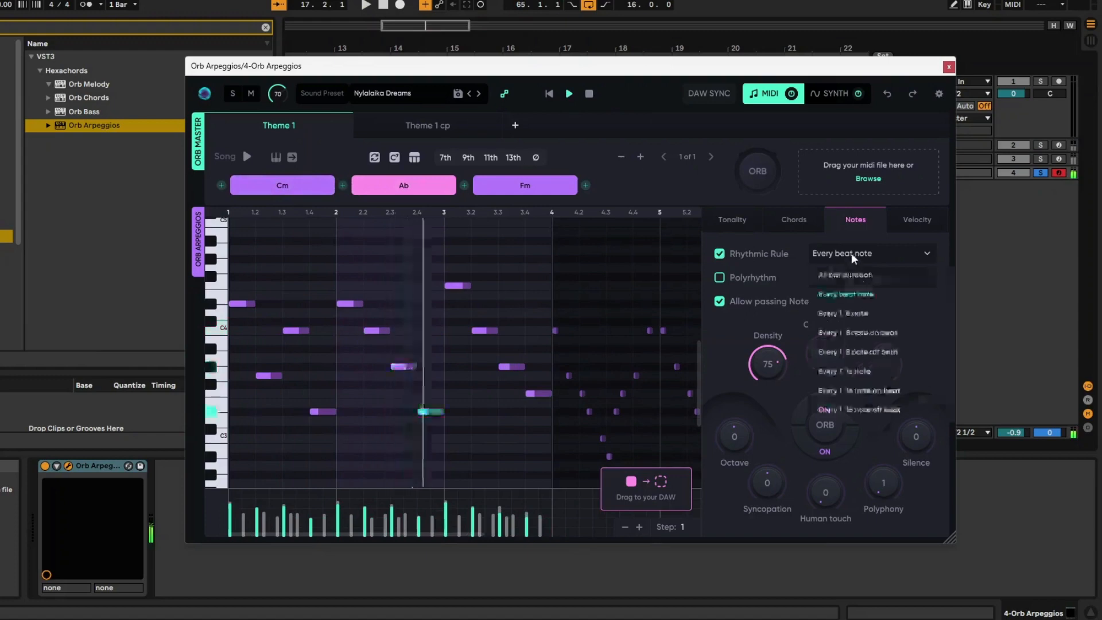
{"action": "left_click", "coordinate": [873, 352]}
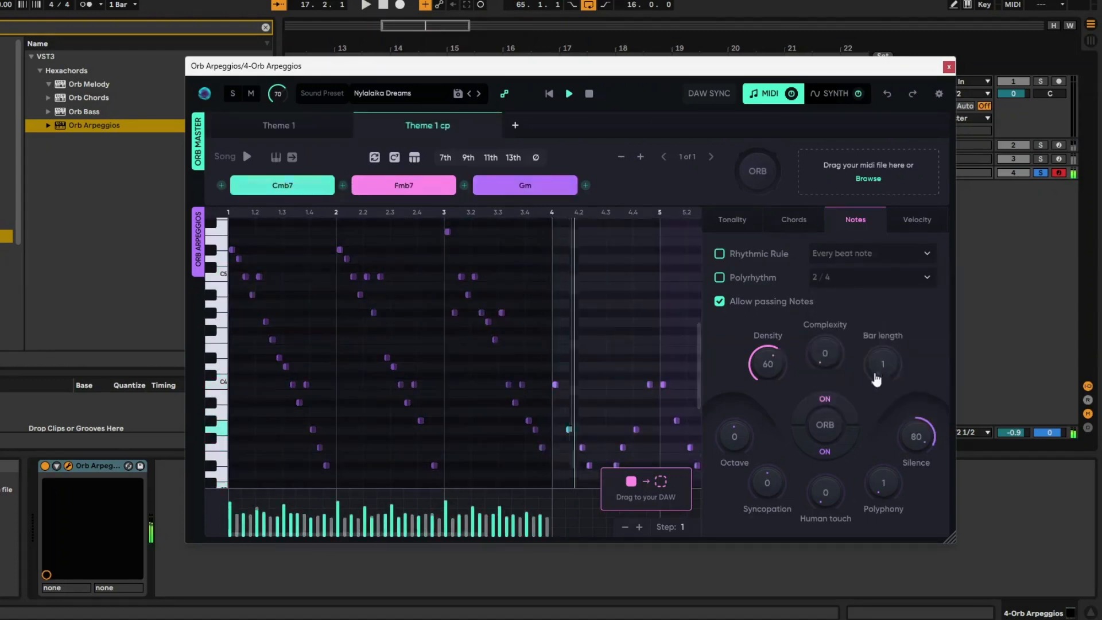
Set the Theme 1 cp arpeggio's octave to 2 and density to 35, and close the Orb Arpeggios window
{"action": "left_click_drag", "start_coordinate": [746, 456], "coordinate": [738, 433]}
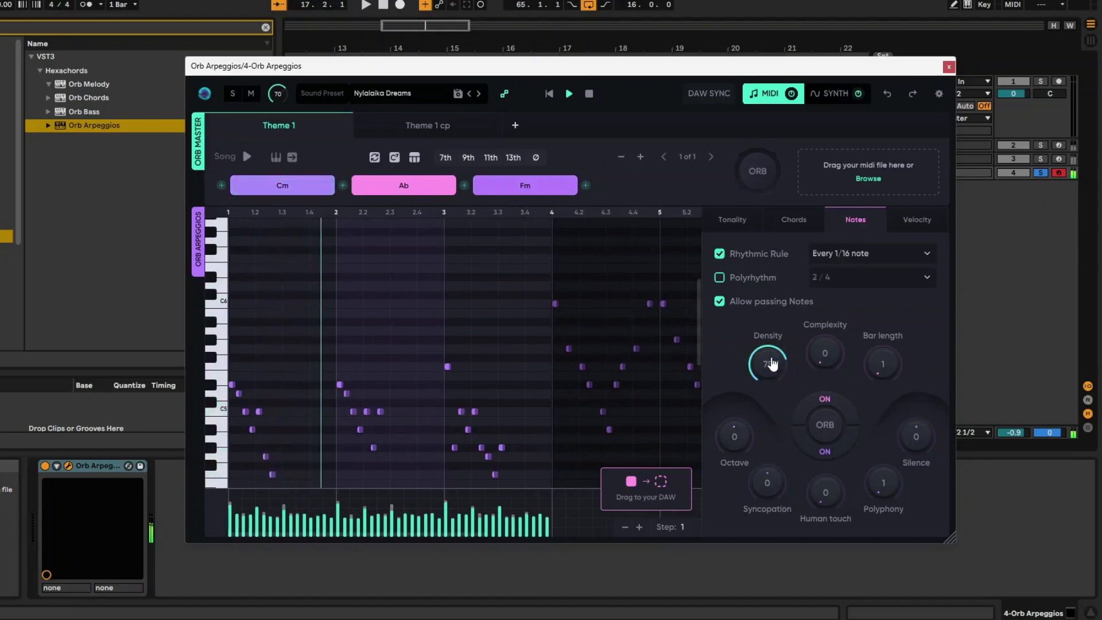
{"action": "left_click_drag", "start_coordinate": [824, 352], "coordinate": [841, 354]}
{"action": "left_click_drag", "start_coordinate": [769, 361], "coordinate": [763, 370]}
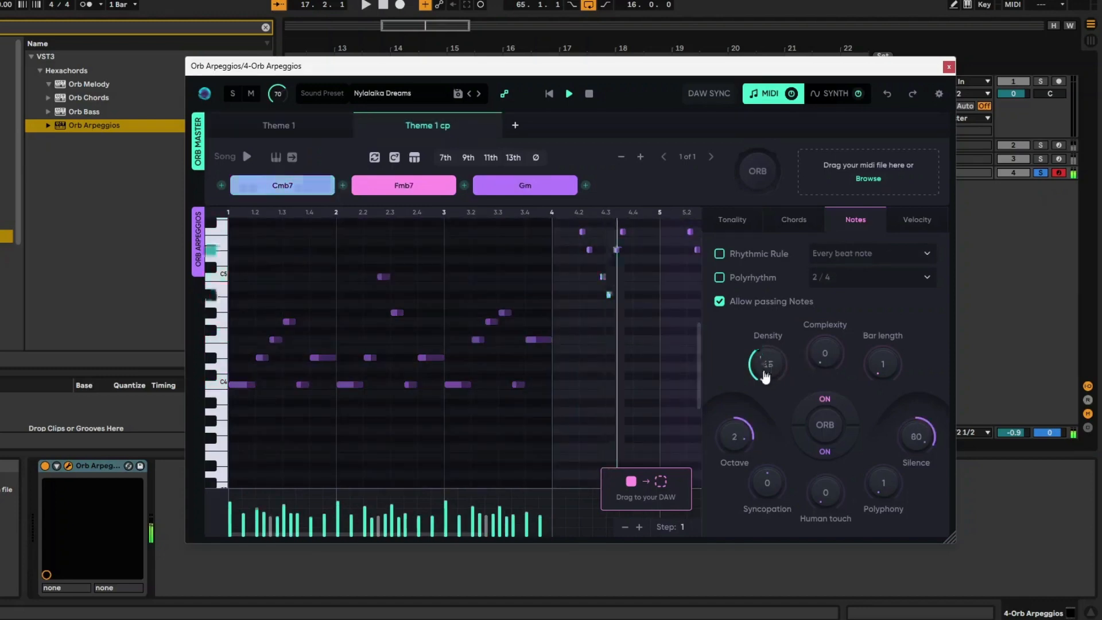
{"action": "left_click", "coordinate": [949, 67]}
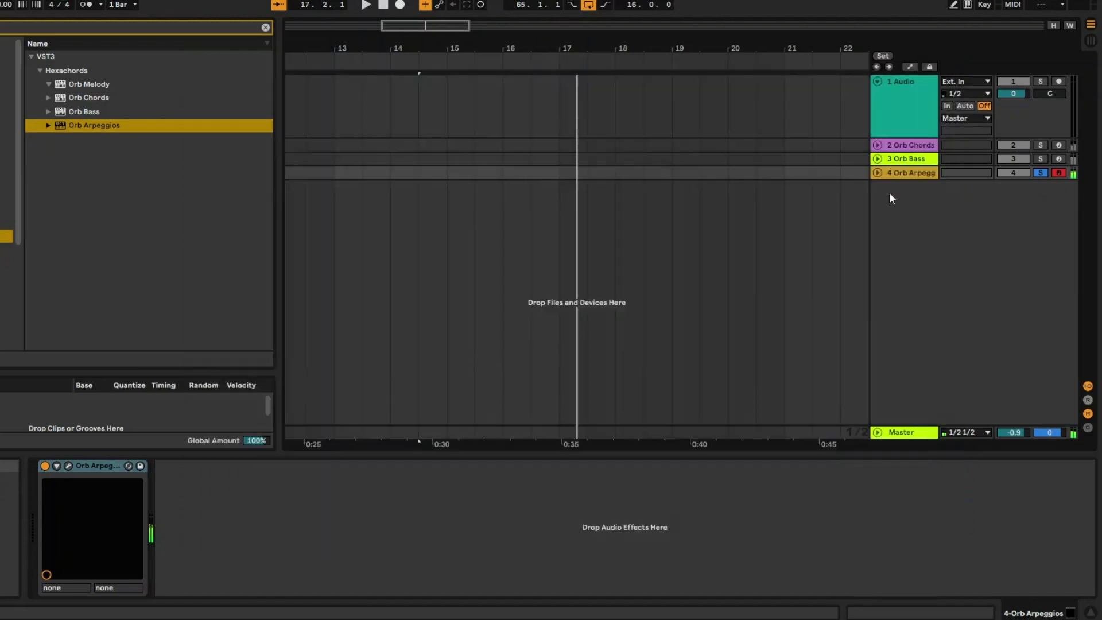
Unsolo the Orb Arpeggios track to hear all parts together, and stop playback in both the arrangement and the arpeggio plugin
{"action": "left_click", "coordinate": [1040, 172]}
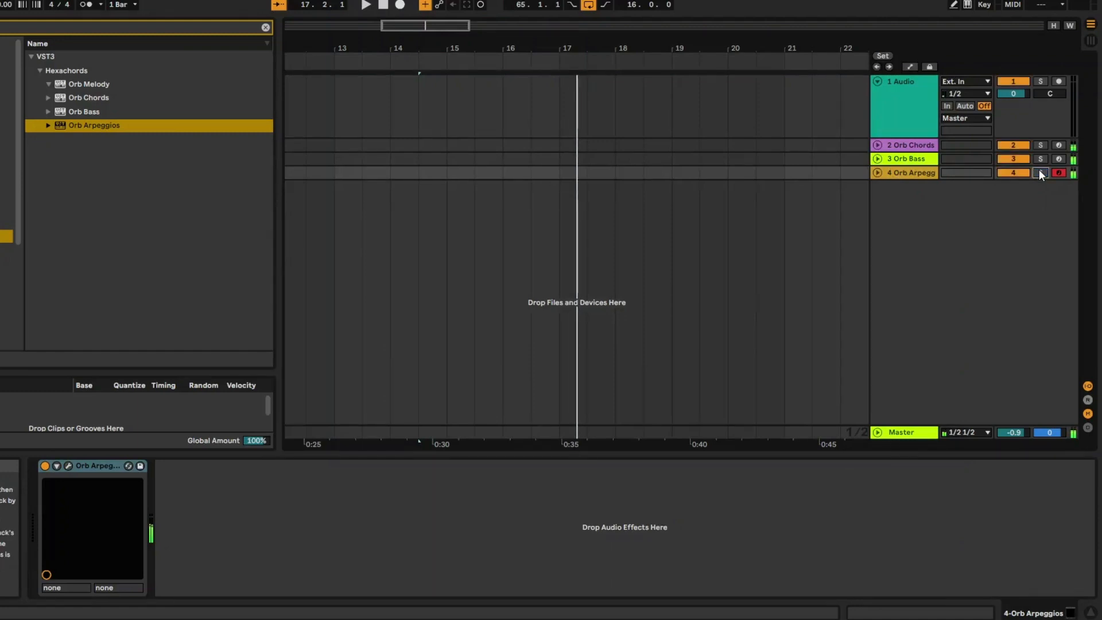
{"action": "left_click", "coordinate": [382, 11]}
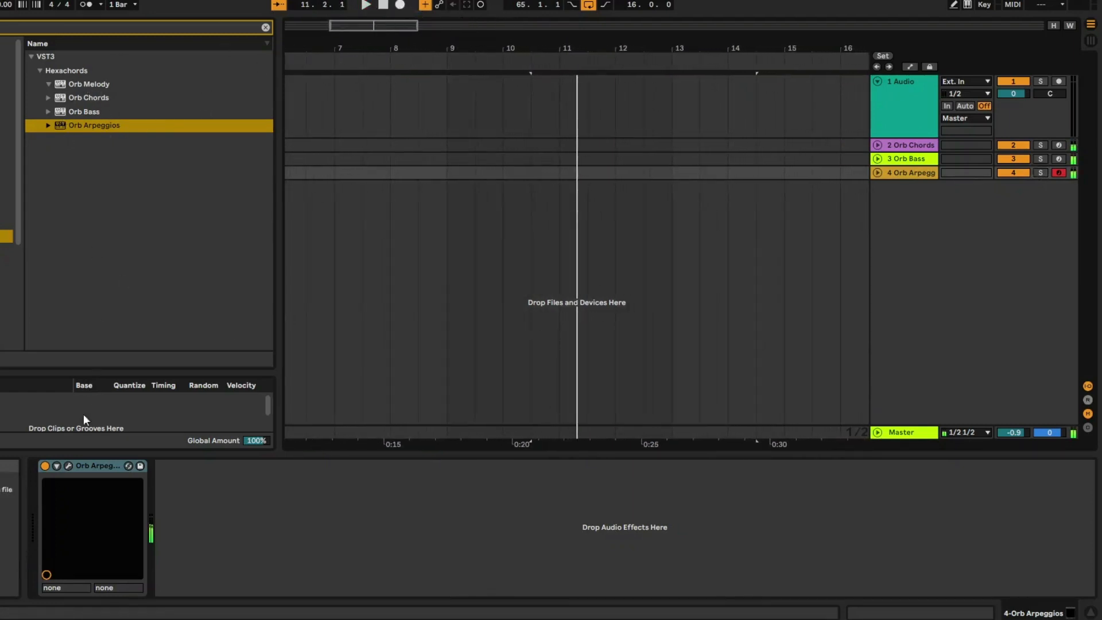
{"action": "left_click", "coordinate": [68, 466]}
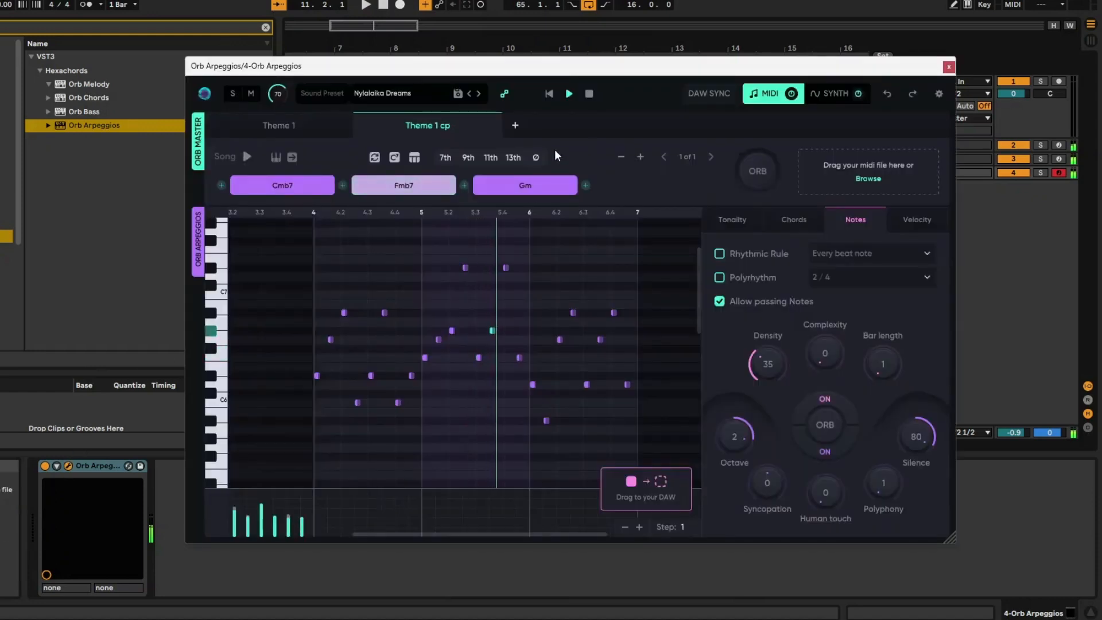
{"action": "left_click", "coordinate": [569, 93]}
{"action": "left_click", "coordinate": [950, 68]}
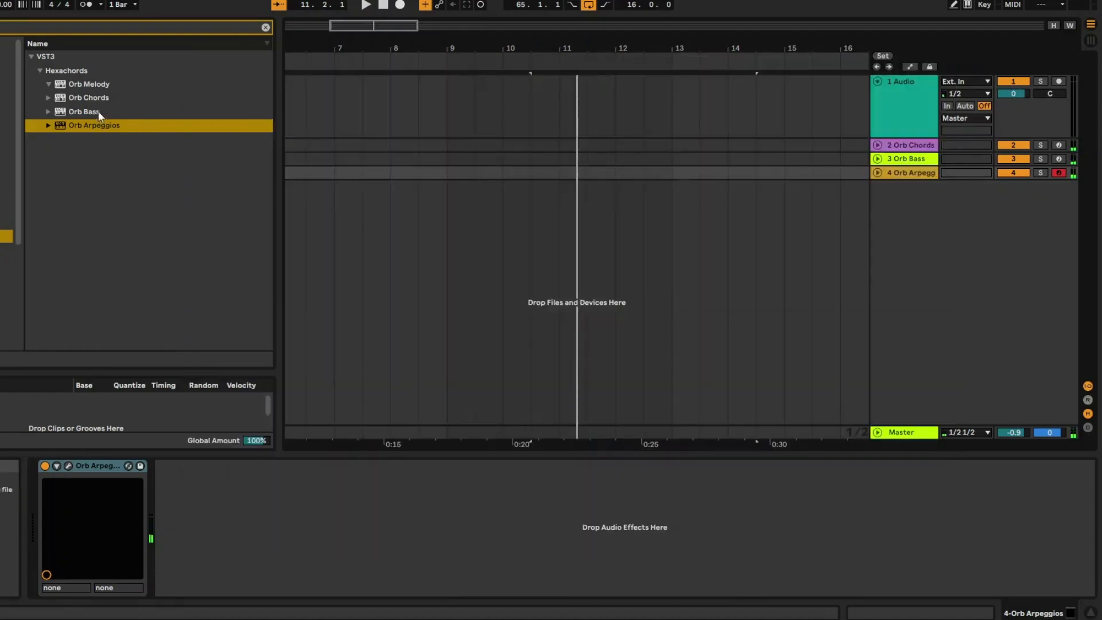
Load Orb Melody on a new track and start playback of the melody together with the arrangement
{"action": "left_click", "coordinate": [73, 85]}
{"action": "left_click_drag", "start_coordinate": [396, 217], "coordinate": [397, 218]}
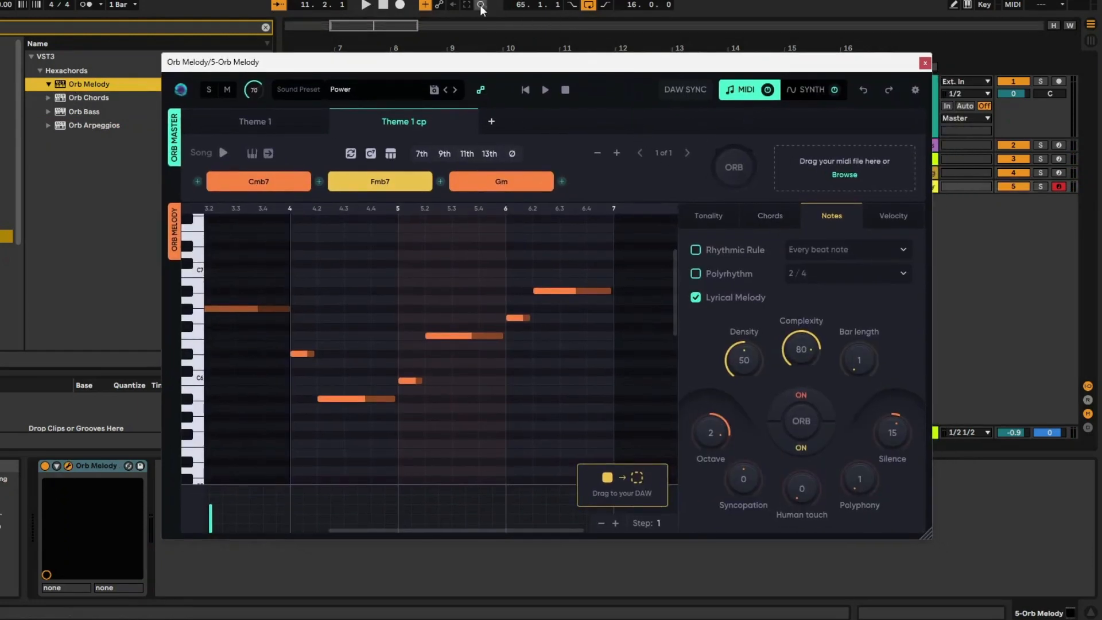
{"action": "left_click", "coordinate": [365, 5]}
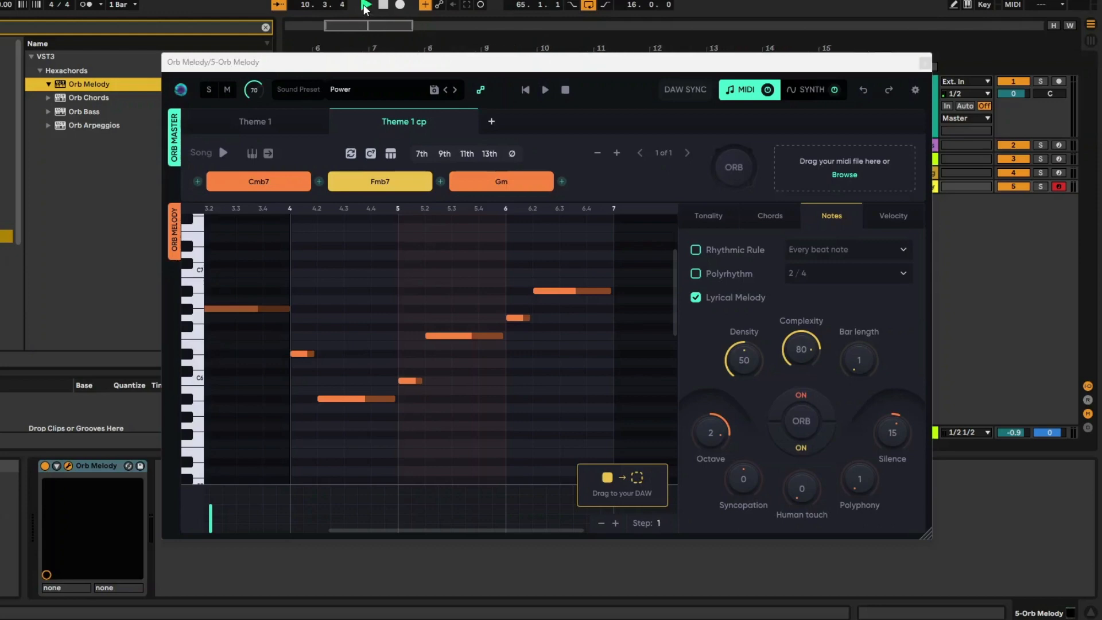
{"action": "left_click", "coordinate": [545, 89]}
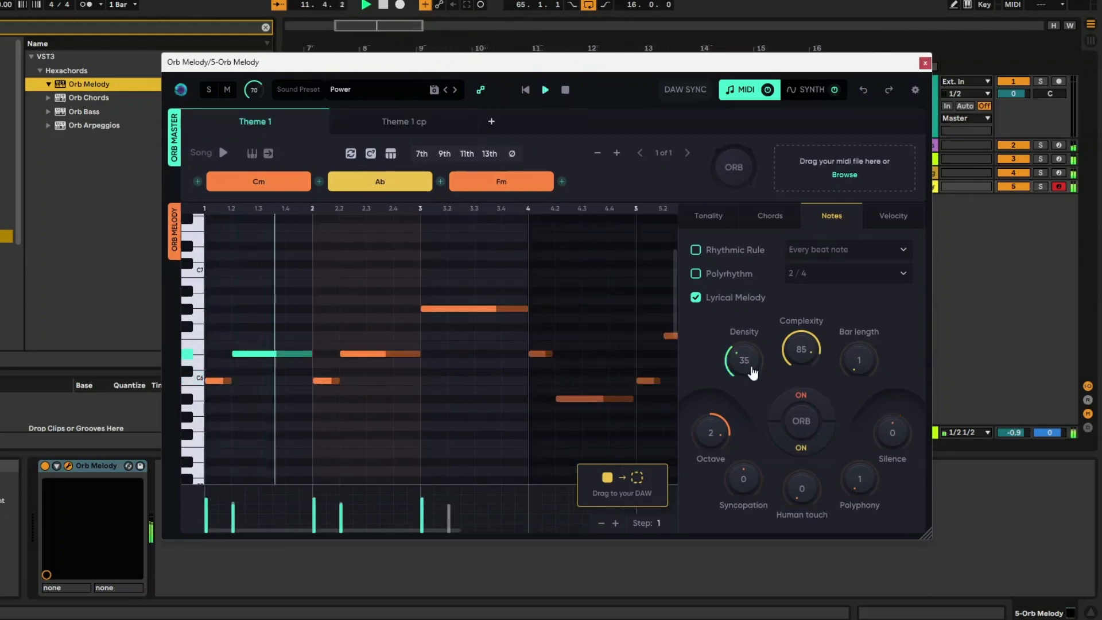
Set the melody's density to 25 and complexity to 50 in Theme 1, complexity to 25 in Theme 1 cp, and stop playback
{"action": "left_click_drag", "start_coordinate": [756, 384], "coordinate": [739, 376]}
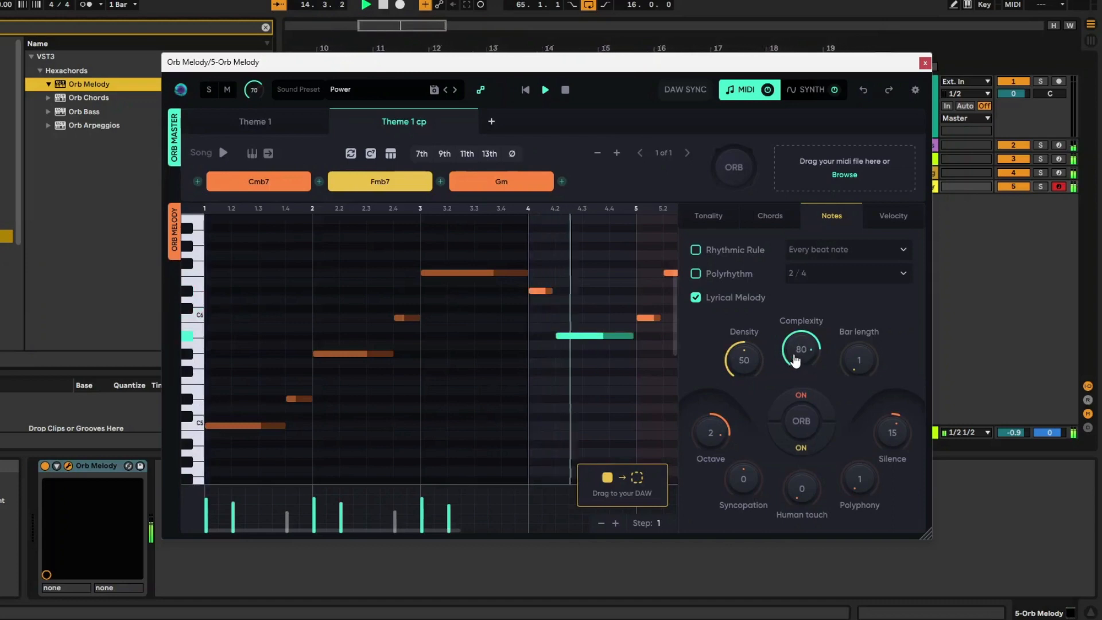
{"action": "left_click_drag", "start_coordinate": [790, 362], "coordinate": [795, 401]}
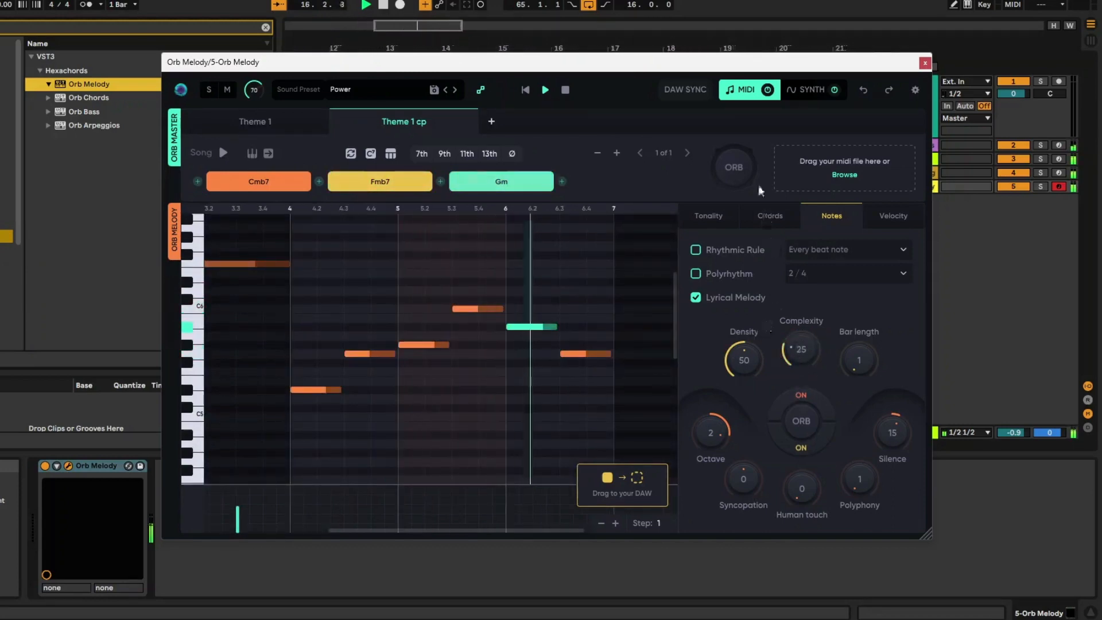
{"action": "left_click", "coordinate": [386, 7]}
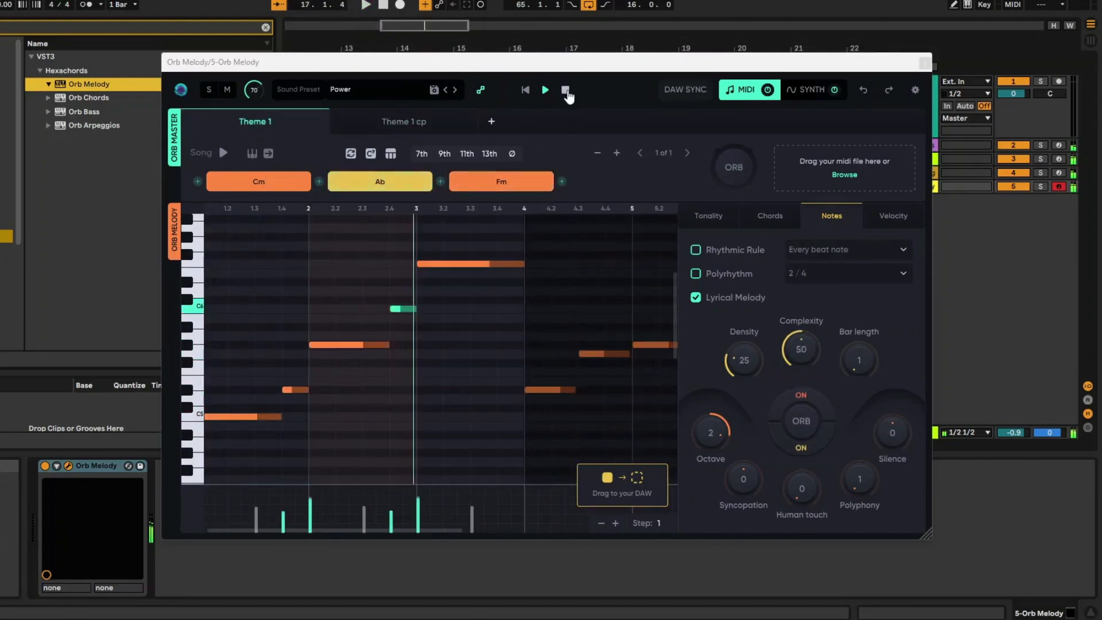
{"action": "left_click", "coordinate": [566, 91]}
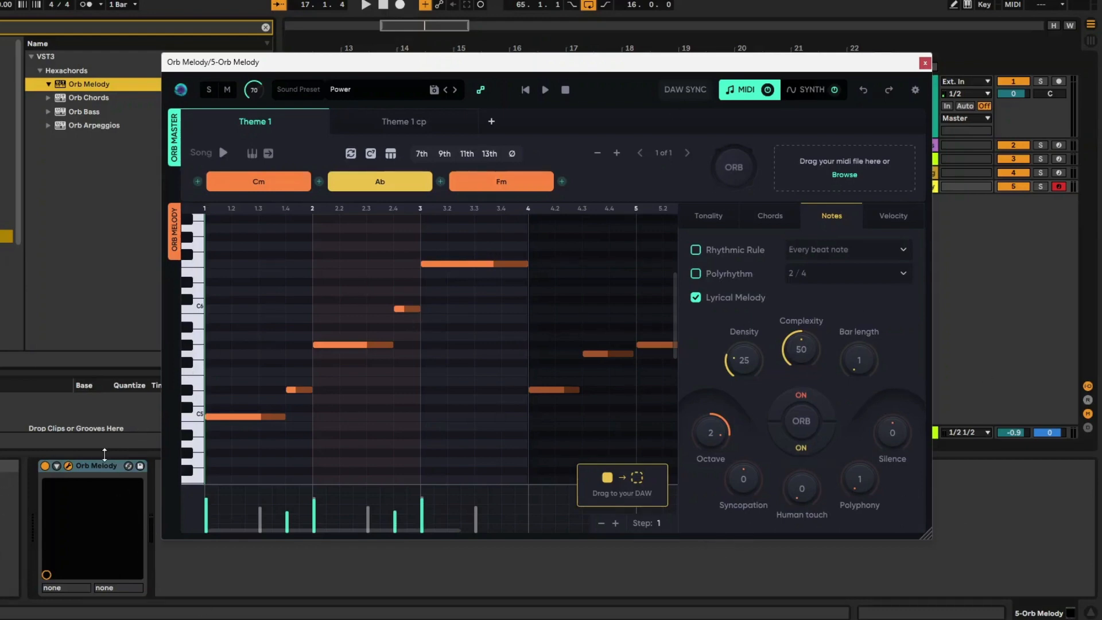
Reposition the Captain Chords Epic window and look through the A min chord variations and the key and scale options
{"action": "left_click_drag", "start_coordinate": [316, 68], "coordinate": [242, 176]}
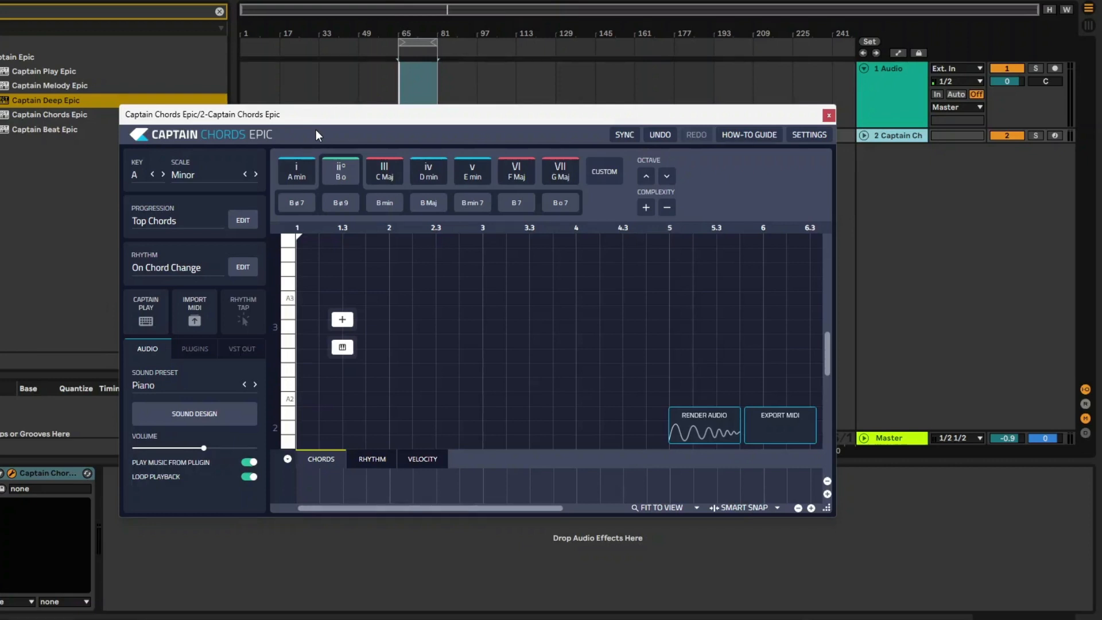
{"action": "left_click", "coordinate": [297, 171]}
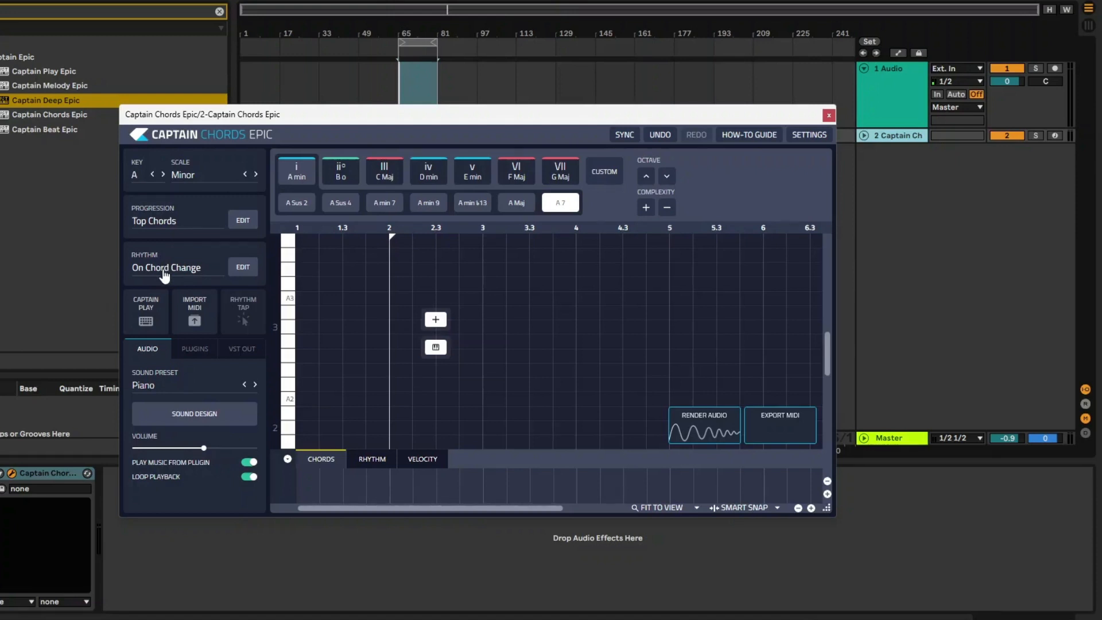
{"action": "left_click", "coordinate": [137, 177]}
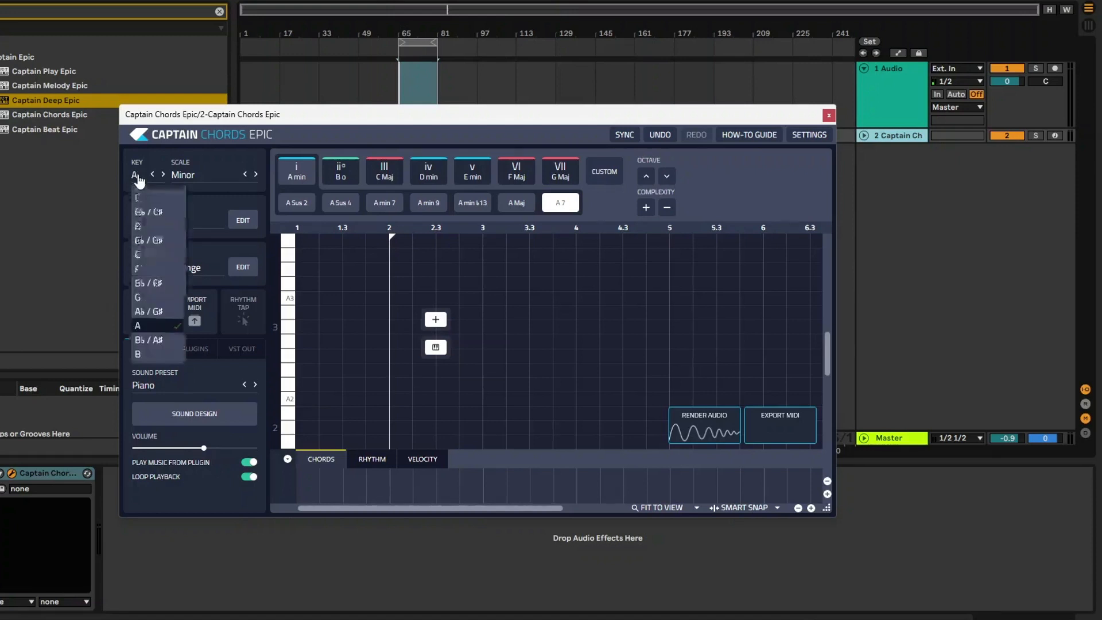
{"action": "left_click", "coordinate": [184, 175]}
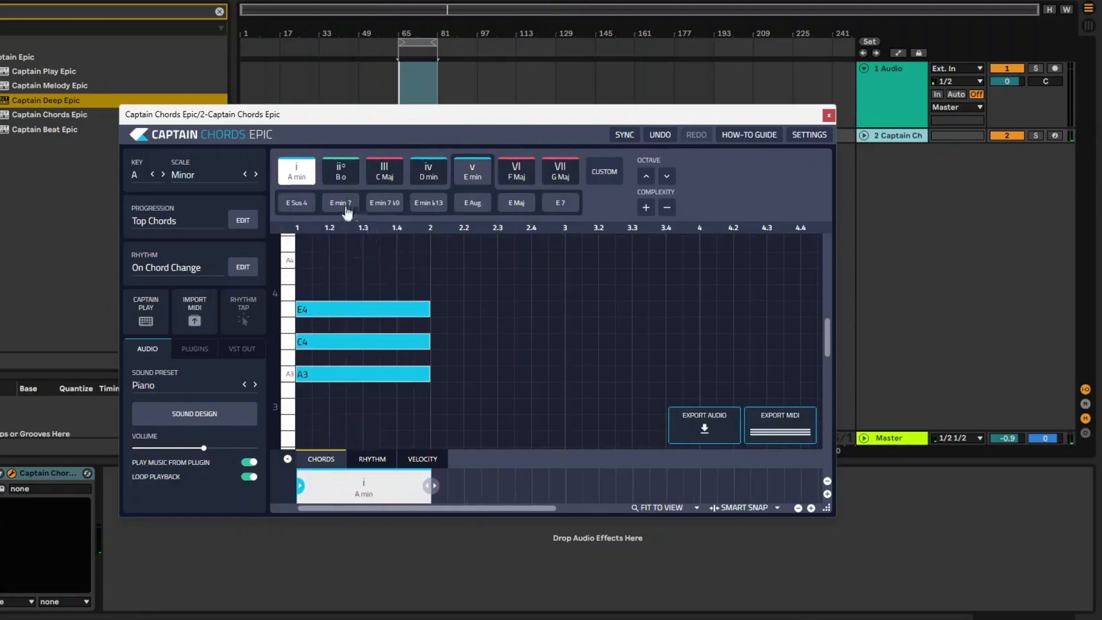
Audition A min 7 for the first bar and set its chord to A min 9
{"action": "mouse_move", "coordinate": [299, 183]}
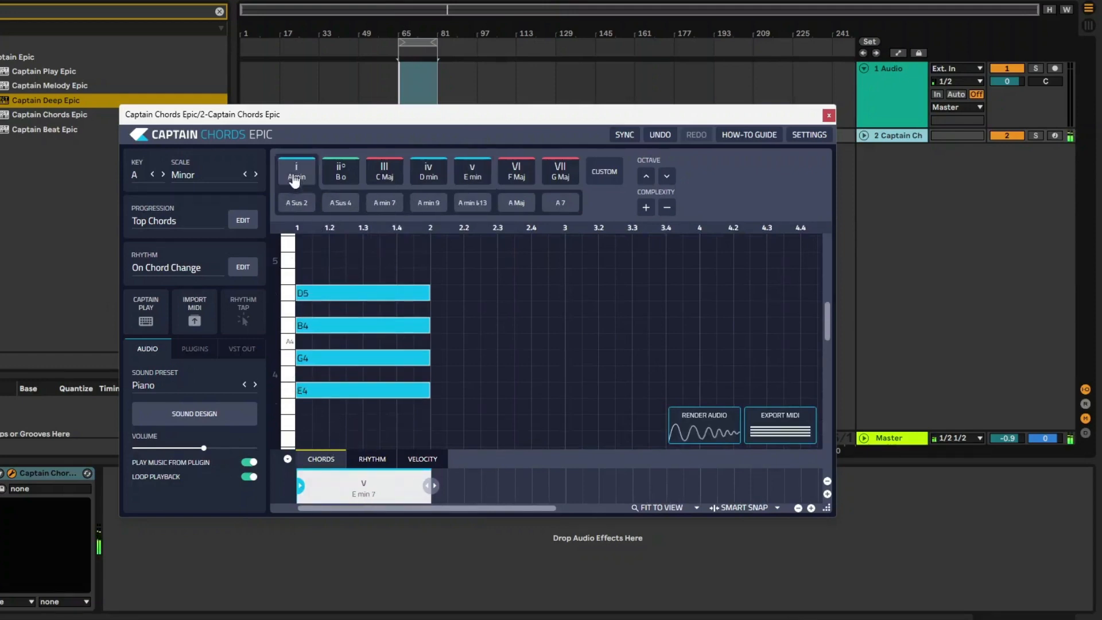
{"action": "left_click", "coordinate": [384, 203]}
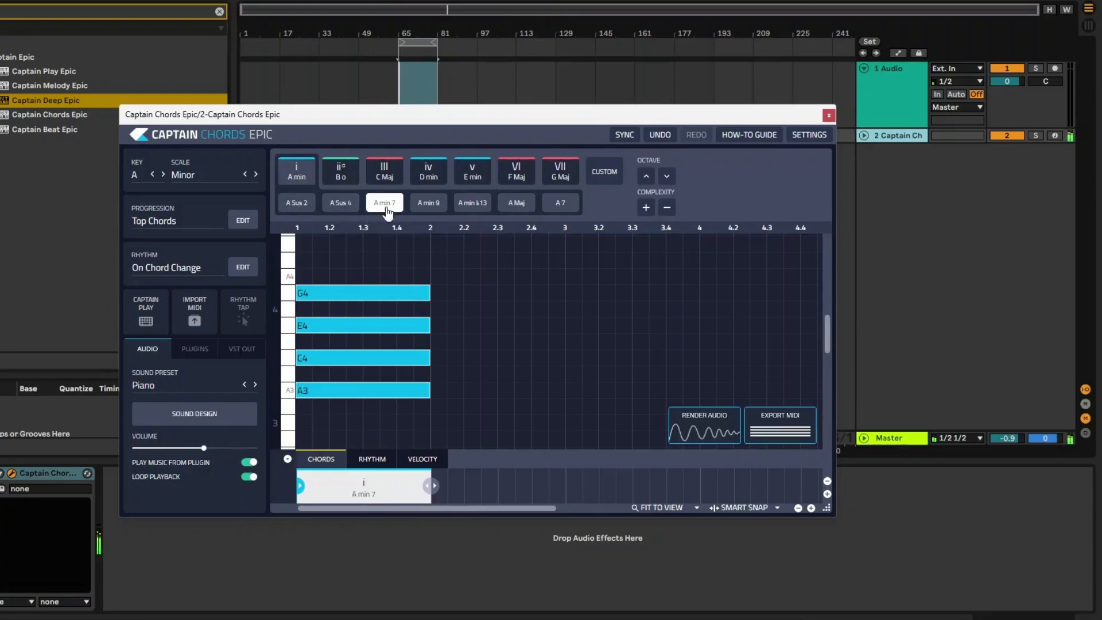
{"action": "left_click", "coordinate": [428, 203]}
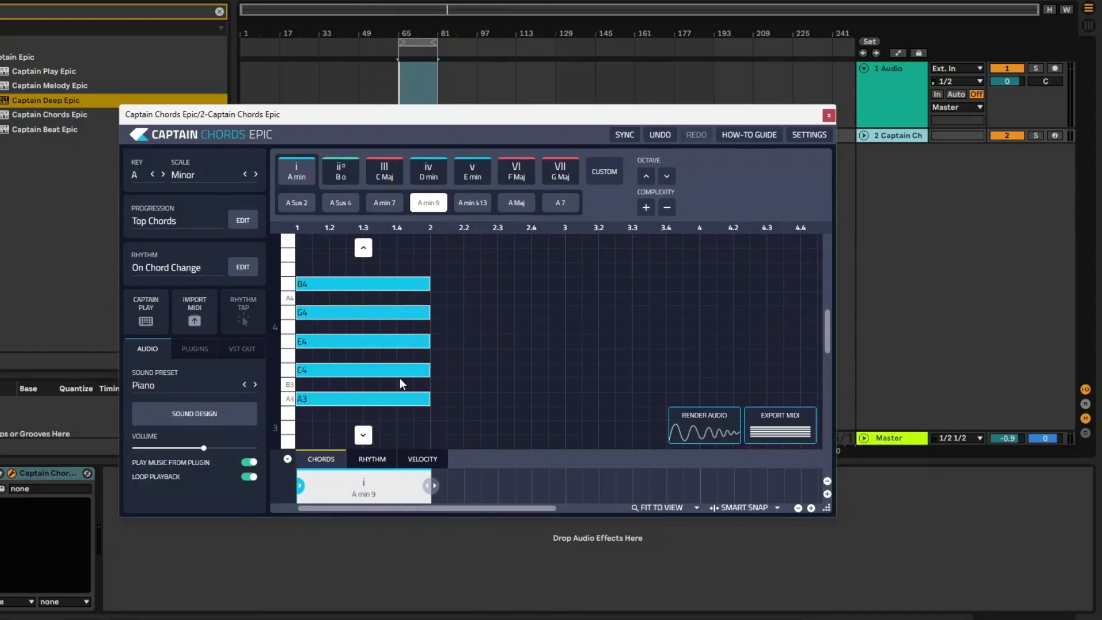
Add a second chord in bar 2, audition B diminished and C Maj, and set it to C min
{"action": "mouse_move", "coordinate": [534, 322]}
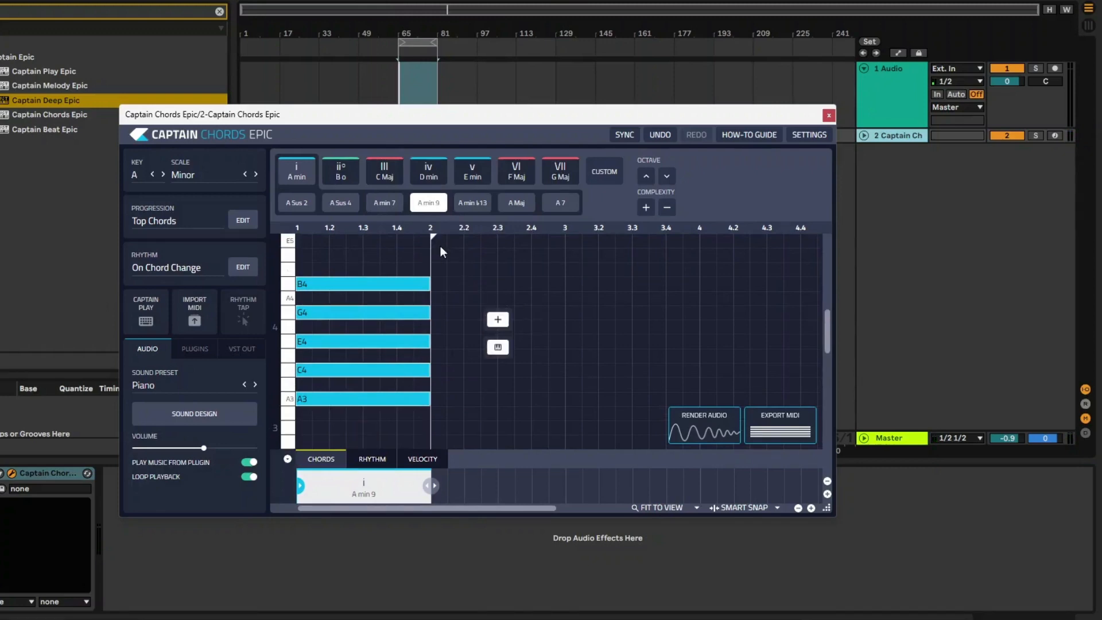
{"action": "left_click", "coordinate": [501, 319]}
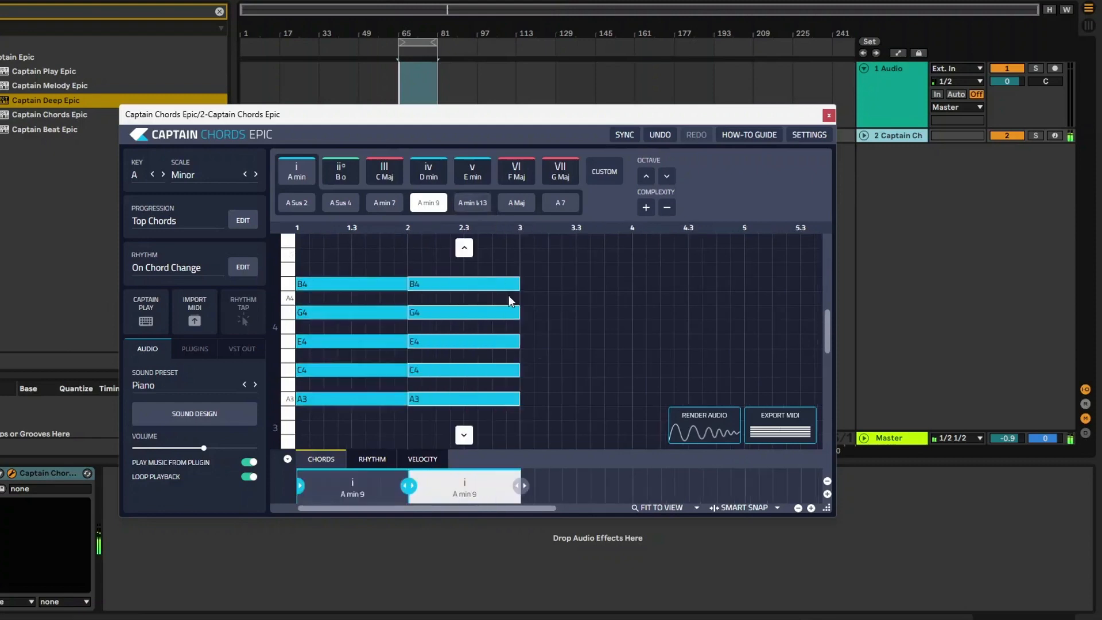
{"action": "left_click", "coordinate": [341, 171]}
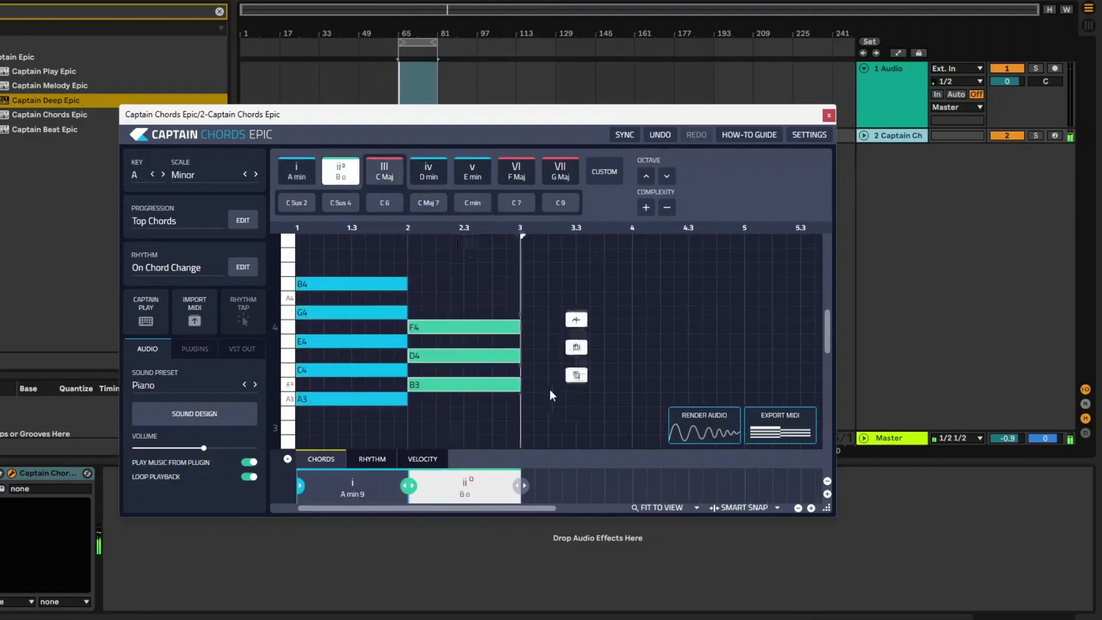
{"action": "left_click", "coordinate": [390, 182]}
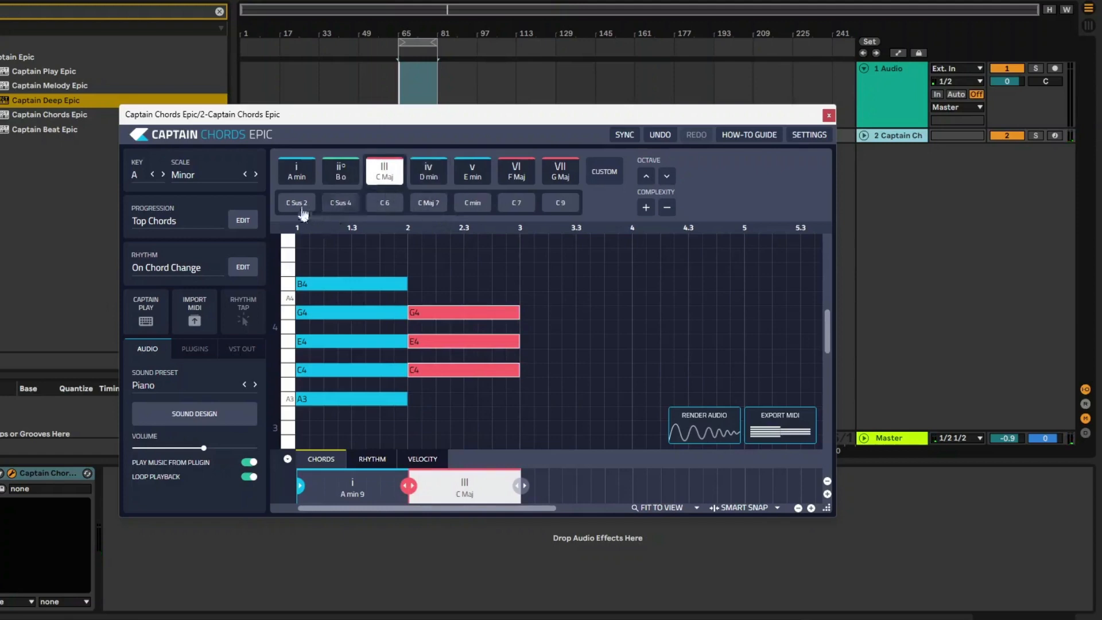
{"action": "left_click", "coordinate": [474, 203]}
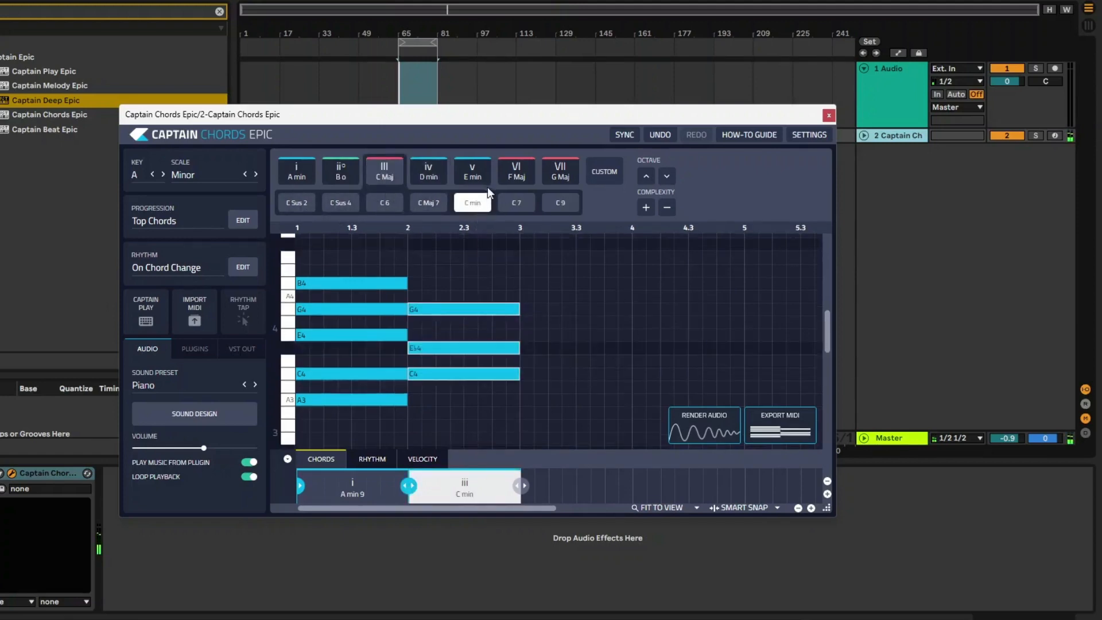
Add a third chord in bar 3 and set it to the E Maj variation of the v chord
{"action": "mouse_move", "coordinate": [574, 298]}
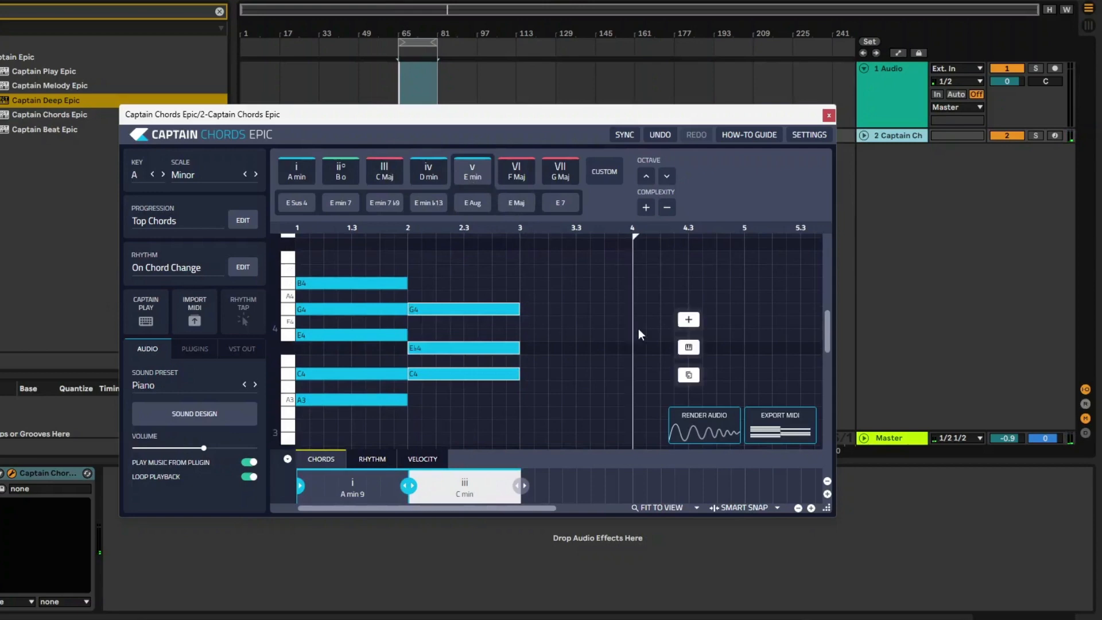
{"action": "left_click", "coordinate": [584, 320]}
{"action": "left_click", "coordinate": [472, 171]}
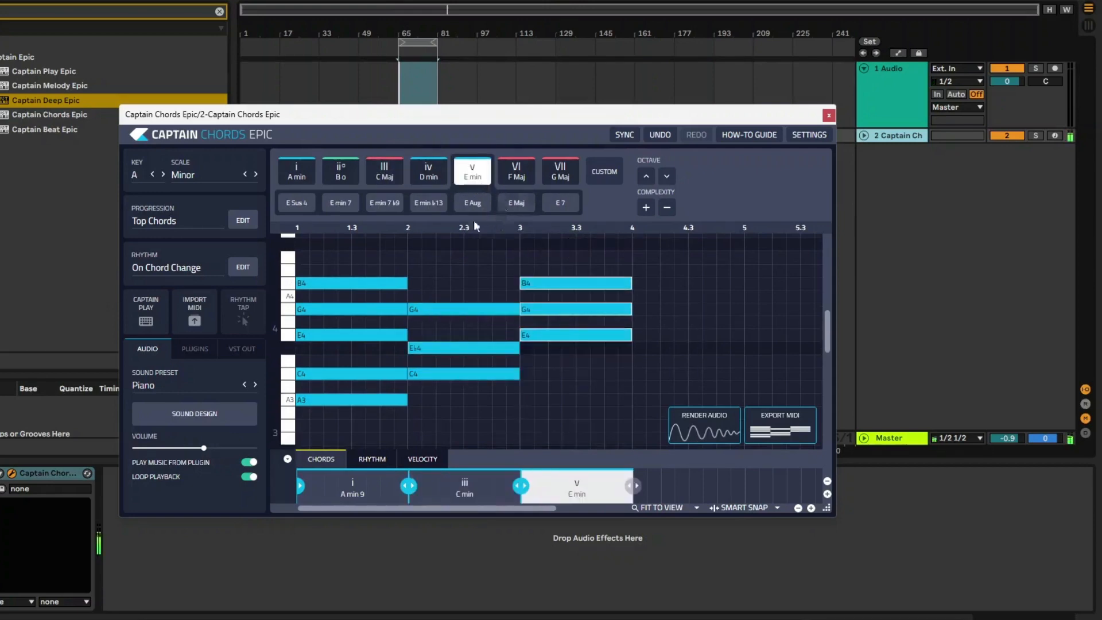
{"action": "left_click", "coordinate": [517, 203]}
Add a fourth chord in bar 4, set it to the G min variation of the VII chord, and play the progression
{"action": "mouse_move", "coordinate": [692, 322]}
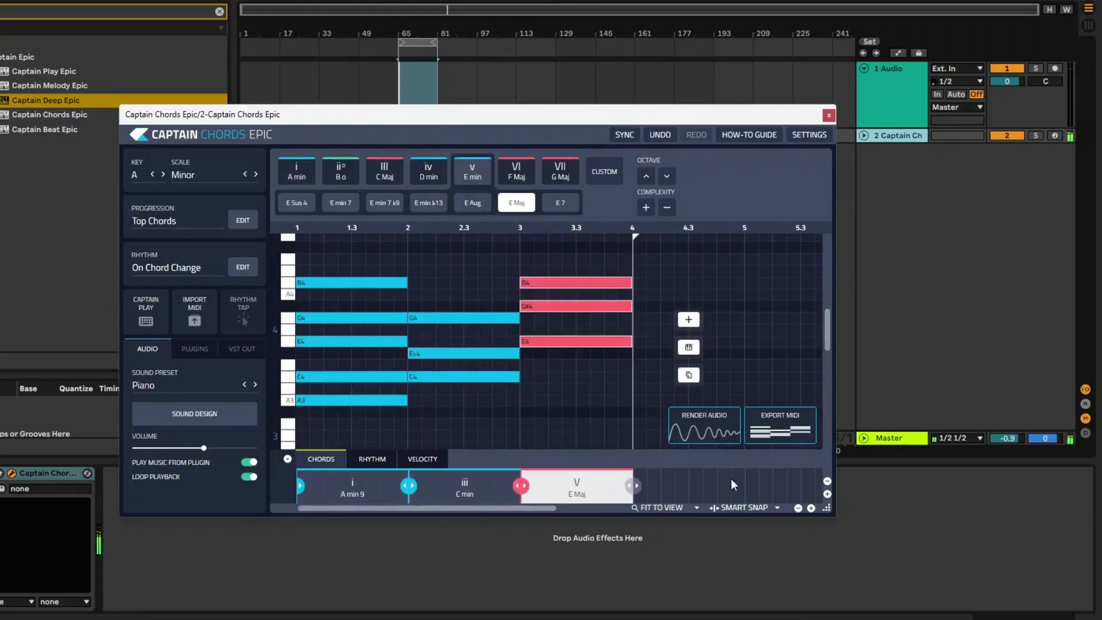
{"action": "left_click", "coordinate": [692, 320]}
{"action": "left_click", "coordinate": [560, 171]}
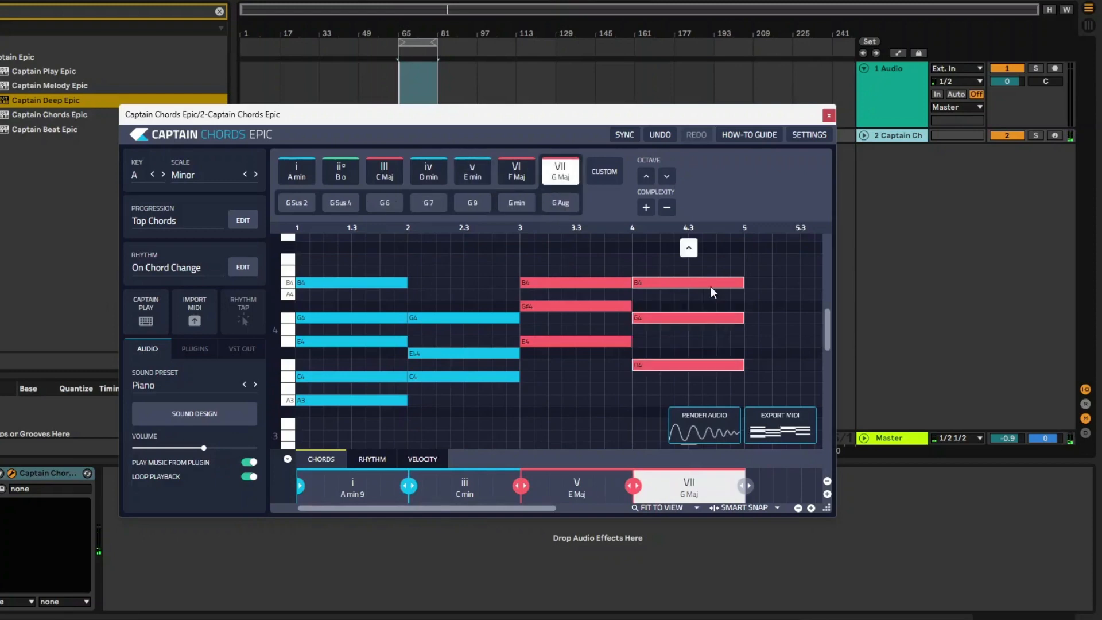
{"action": "left_click", "coordinate": [517, 203]}
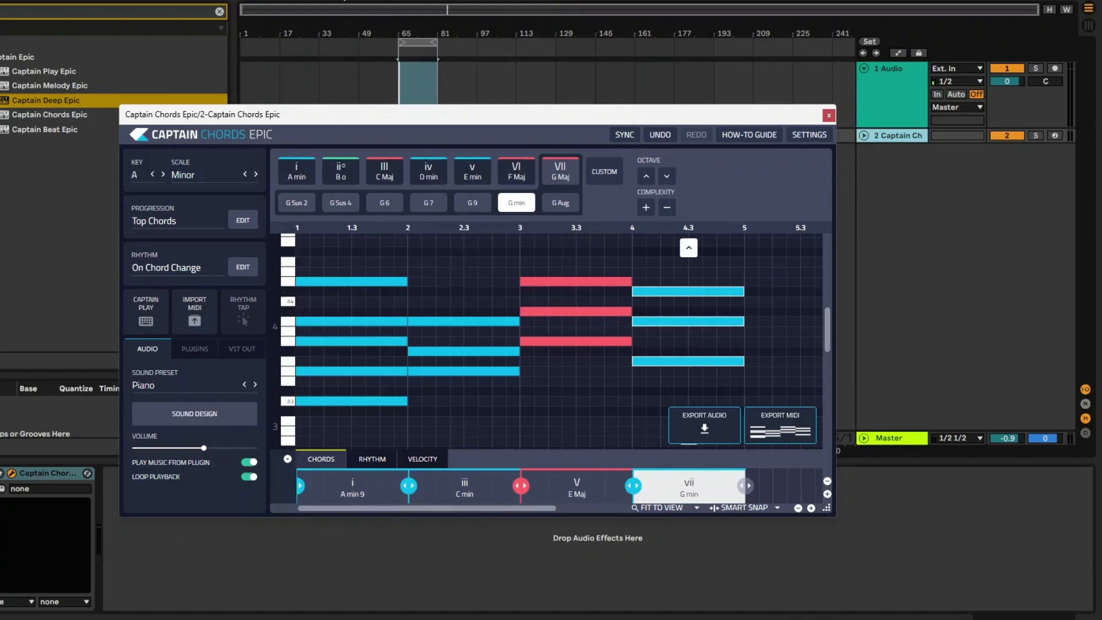
{"action": "key", "text": "space"}
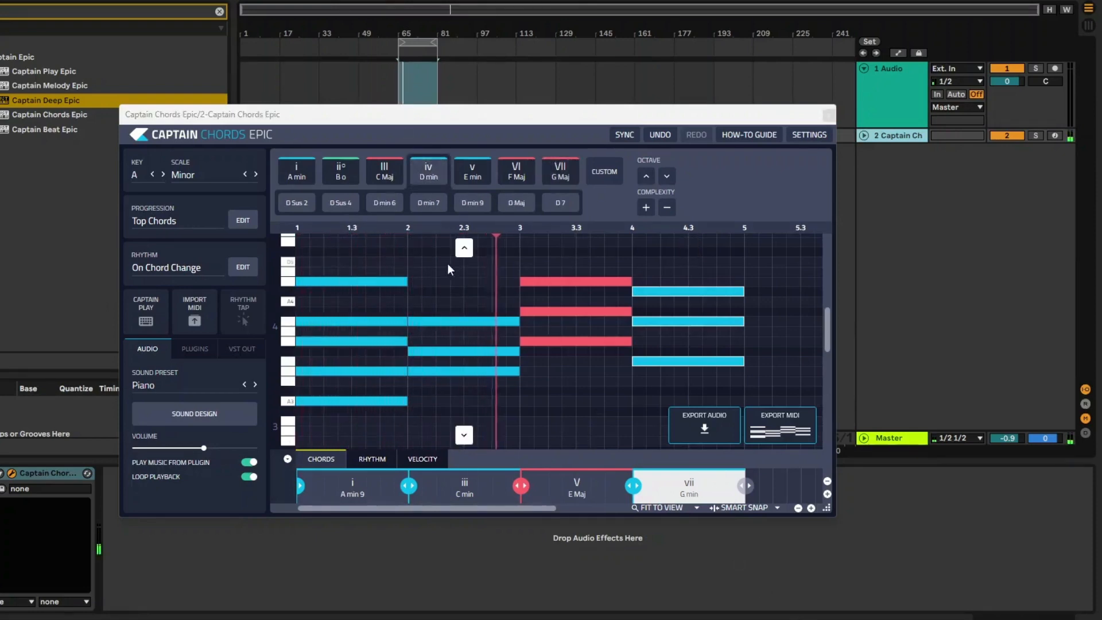
Audition C 7 for the second bar's chord and set the chord back to C min
{"action": "left_click", "coordinate": [505, 425]}
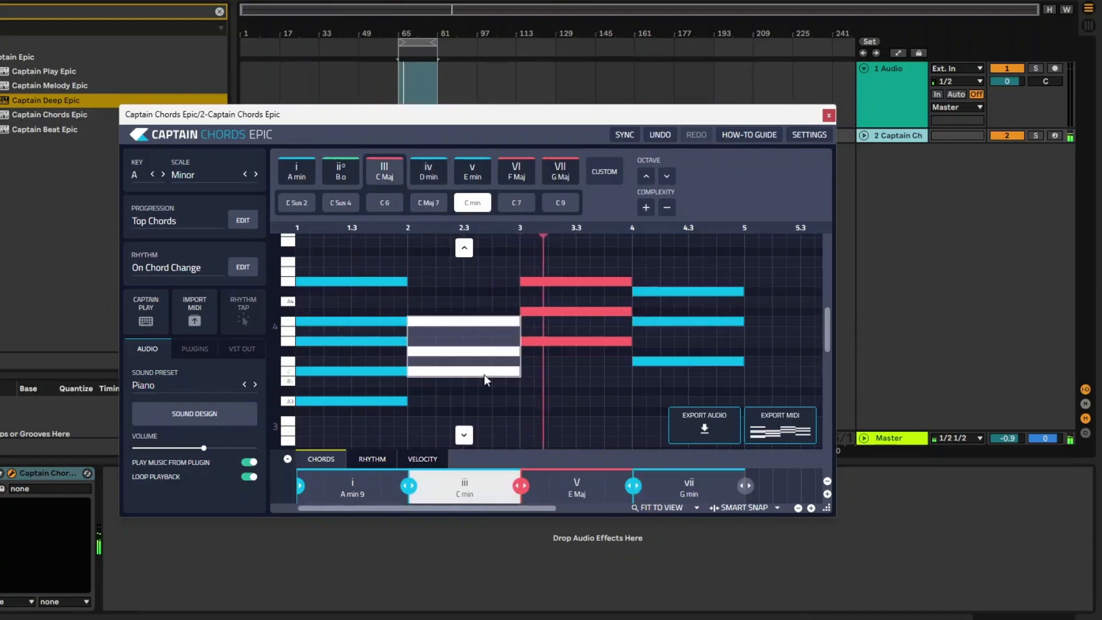
{"action": "left_click", "coordinate": [516, 203]}
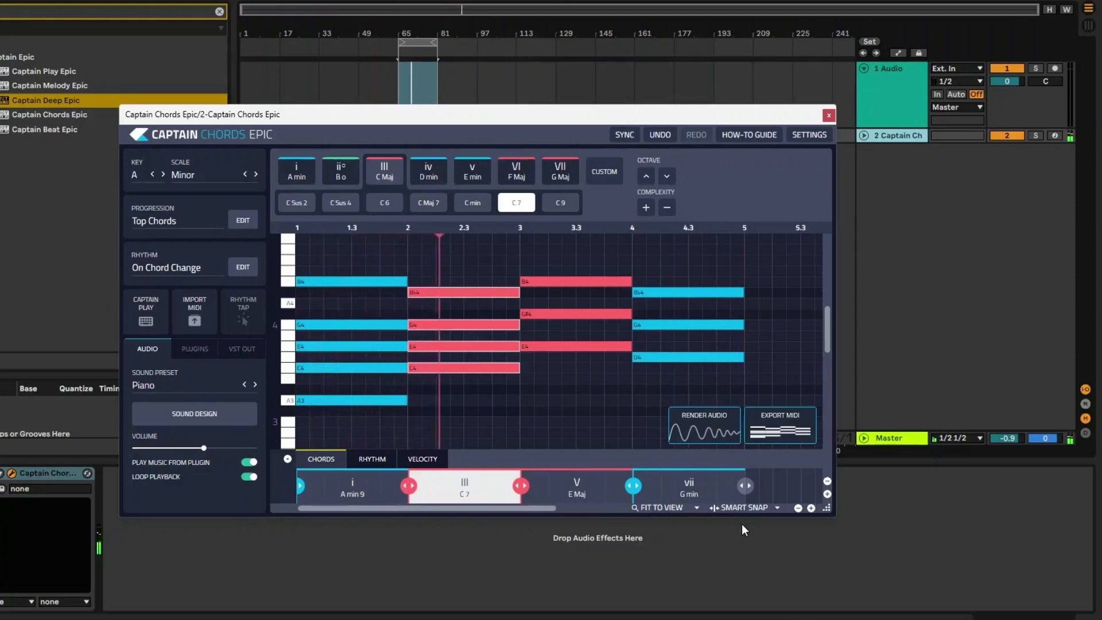
{"action": "left_click", "coordinate": [476, 205]}
{"action": "mouse_move", "coordinate": [575, 327]}
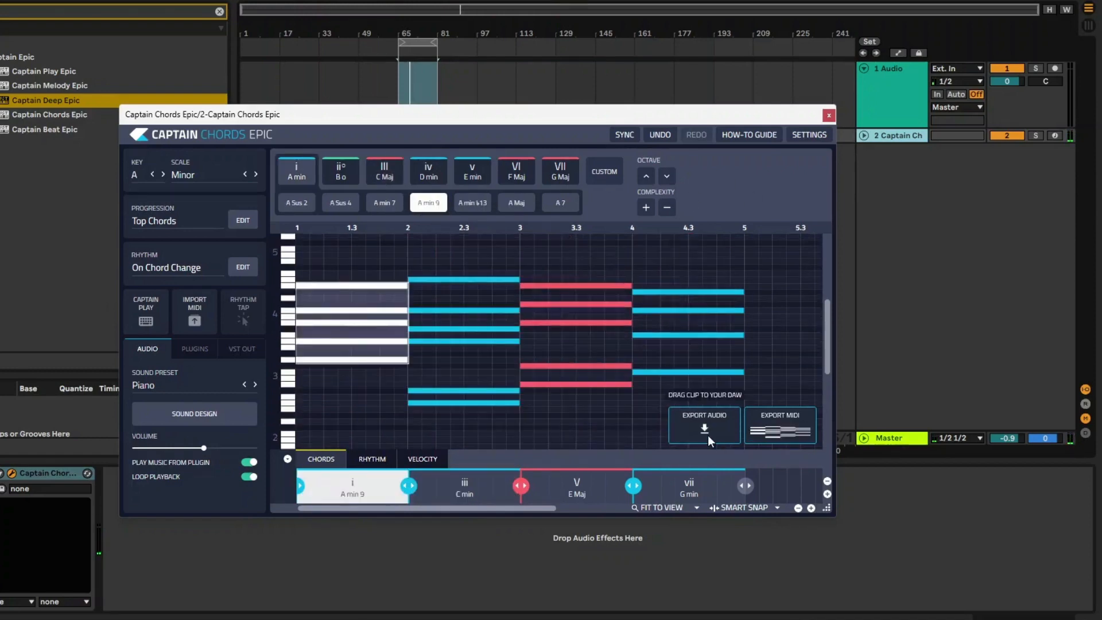
Apply the Iceland rhythm from the Mainstage bank across the four-bar progression and play it
{"action": "left_click", "coordinate": [372, 459]}
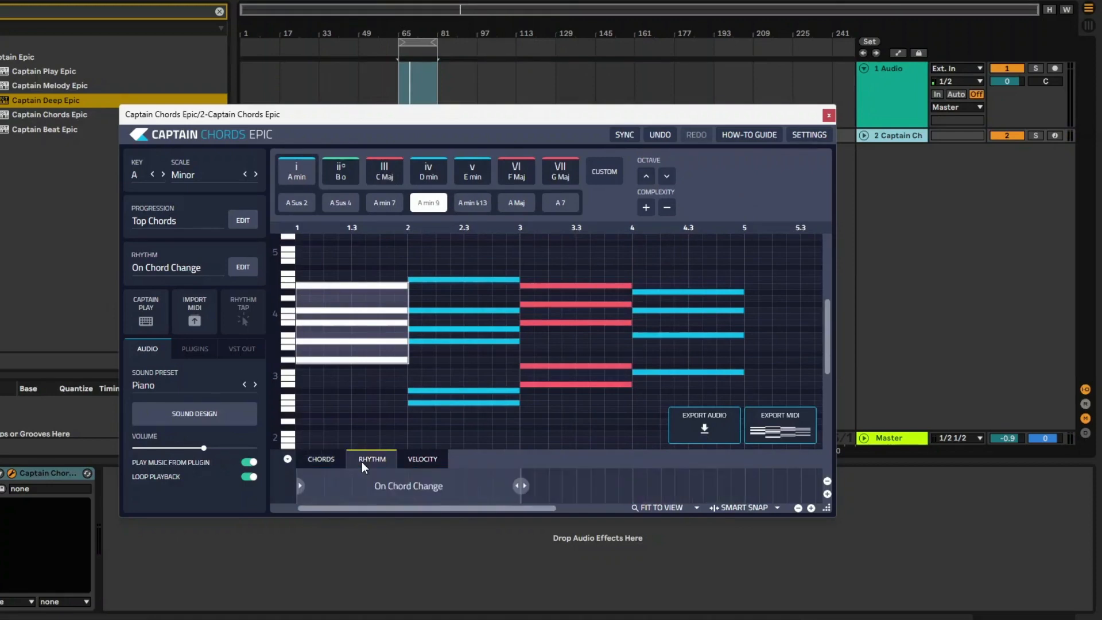
{"action": "left_click", "coordinate": [387, 485]}
{"action": "left_click", "coordinate": [307, 219]}
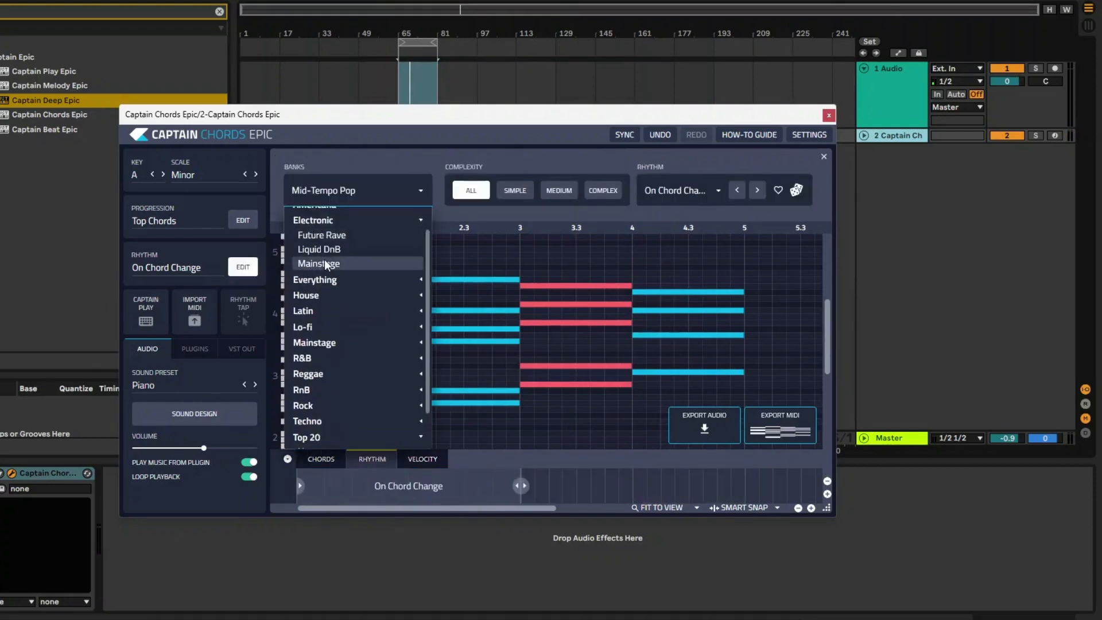
{"action": "scroll", "coordinate": [348, 290], "scroll_direction": "up", "scroll_amount": 1}
{"action": "left_click", "coordinate": [350, 291]}
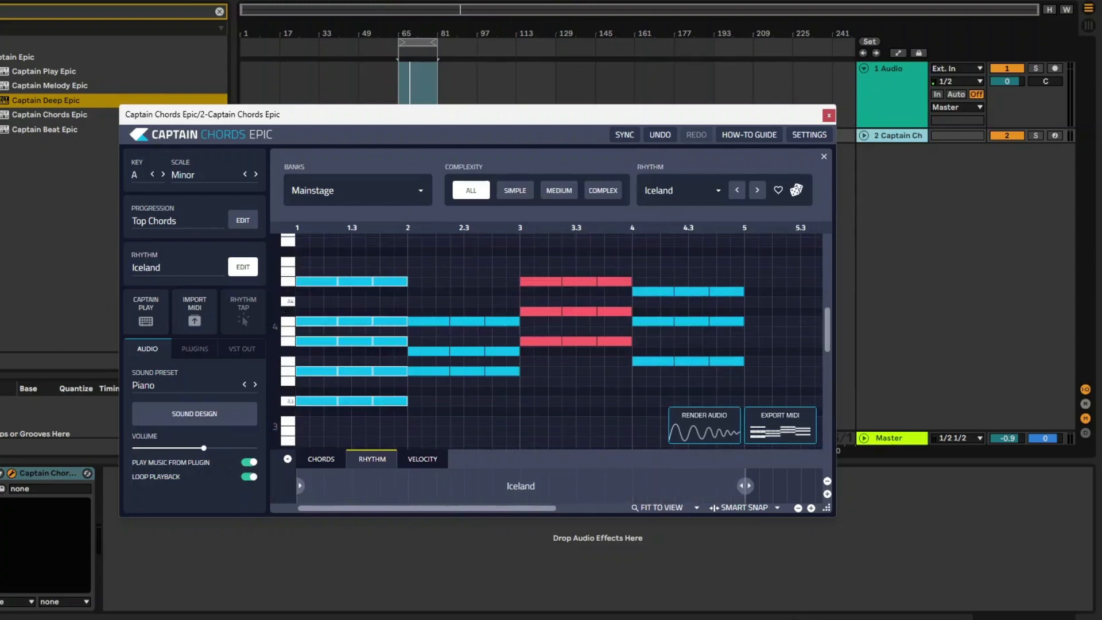
{"action": "left_click", "coordinate": [325, 0]}
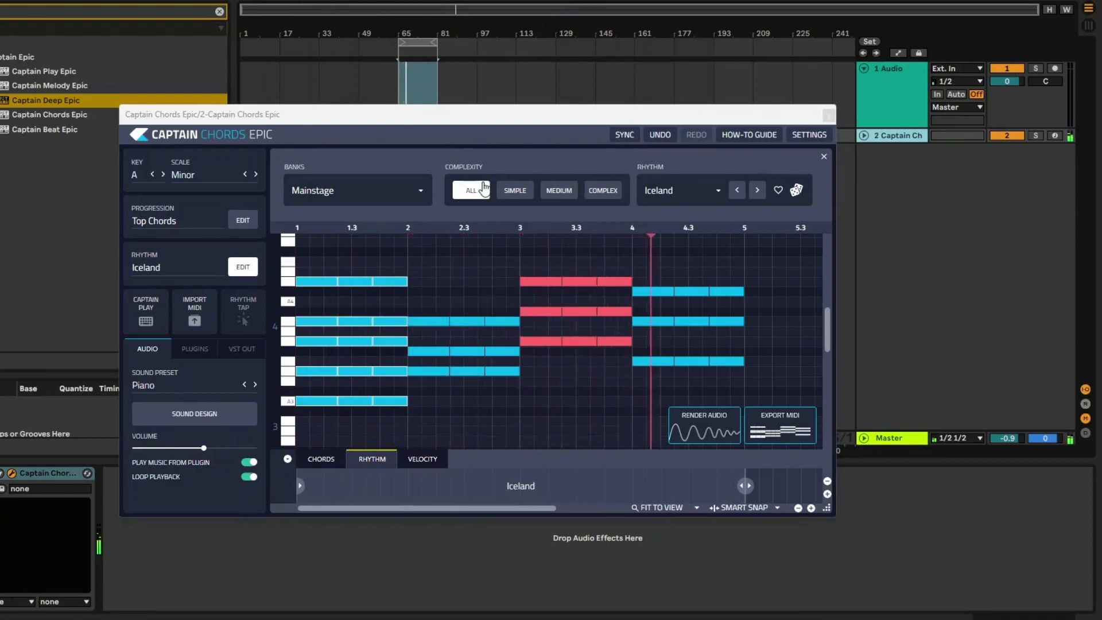
Audition the Medium and Complex rhythm complexities and set the complexity to Simple
{"action": "left_click", "coordinate": [558, 193]}
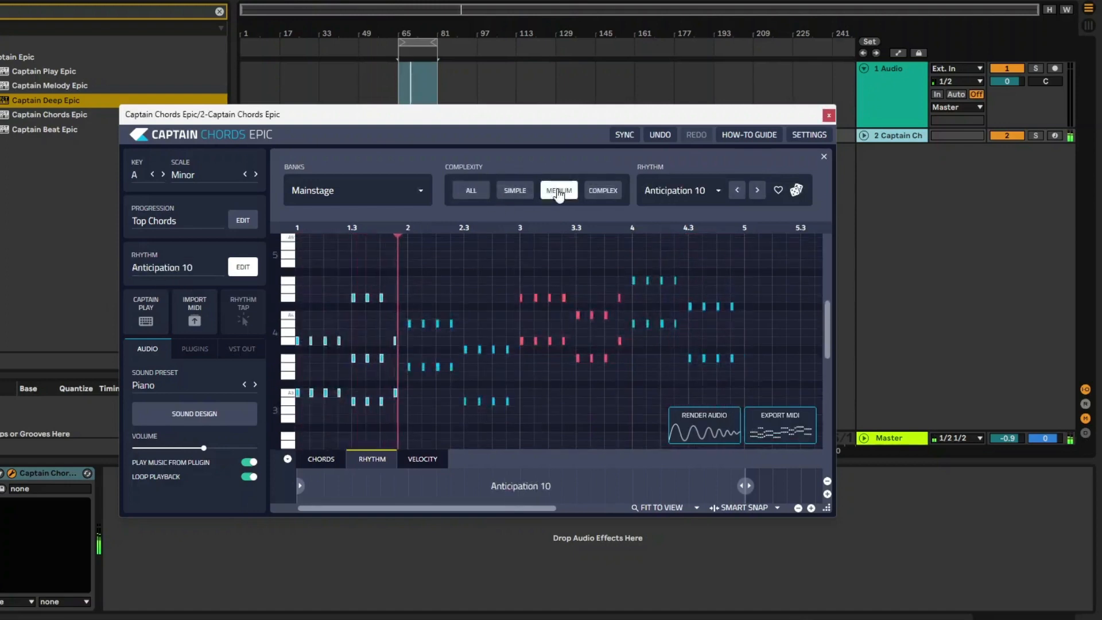
{"action": "left_click", "coordinate": [603, 191]}
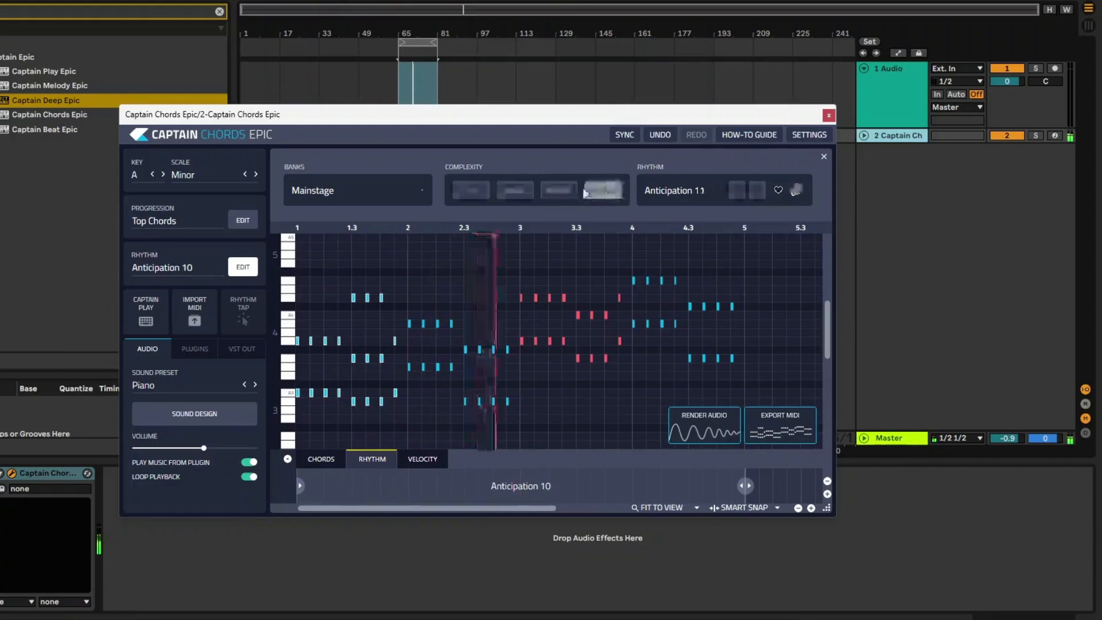
{"action": "left_click", "coordinate": [565, 196]}
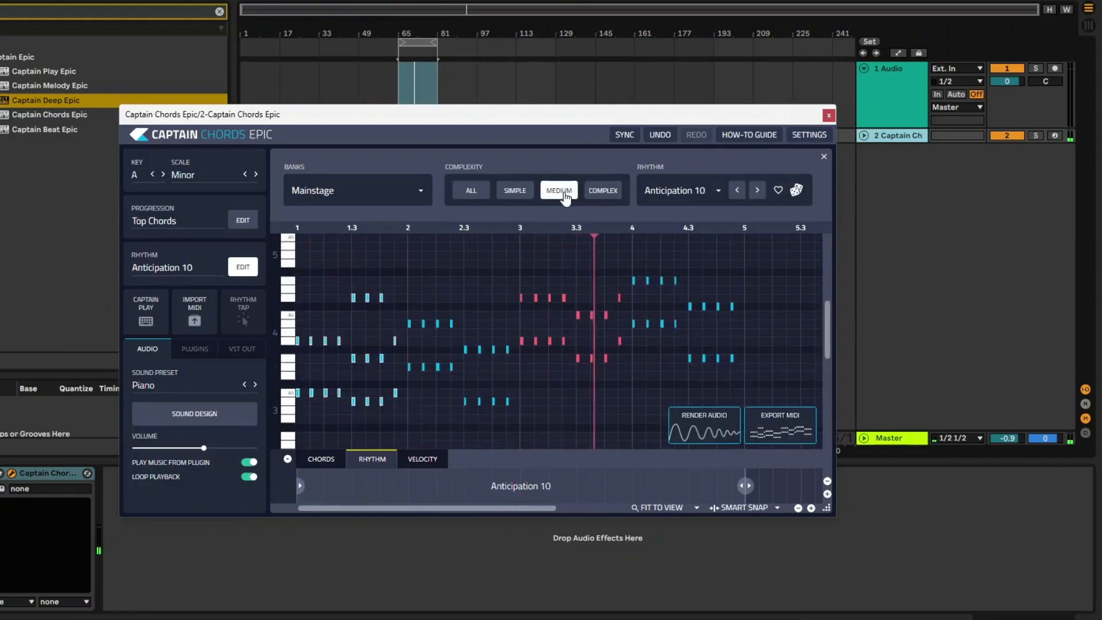
{"action": "left_click", "coordinate": [516, 193]}
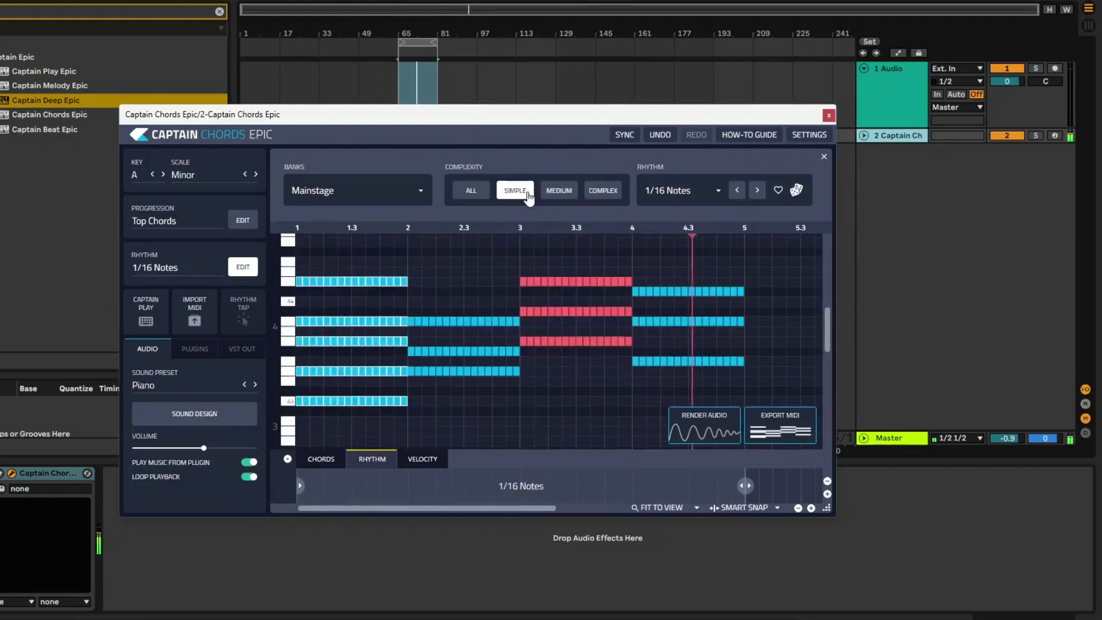
Audition the 1/2 Notes and 1/8 Notes rhythms on the progression
{"action": "left_click", "coordinate": [668, 191]}
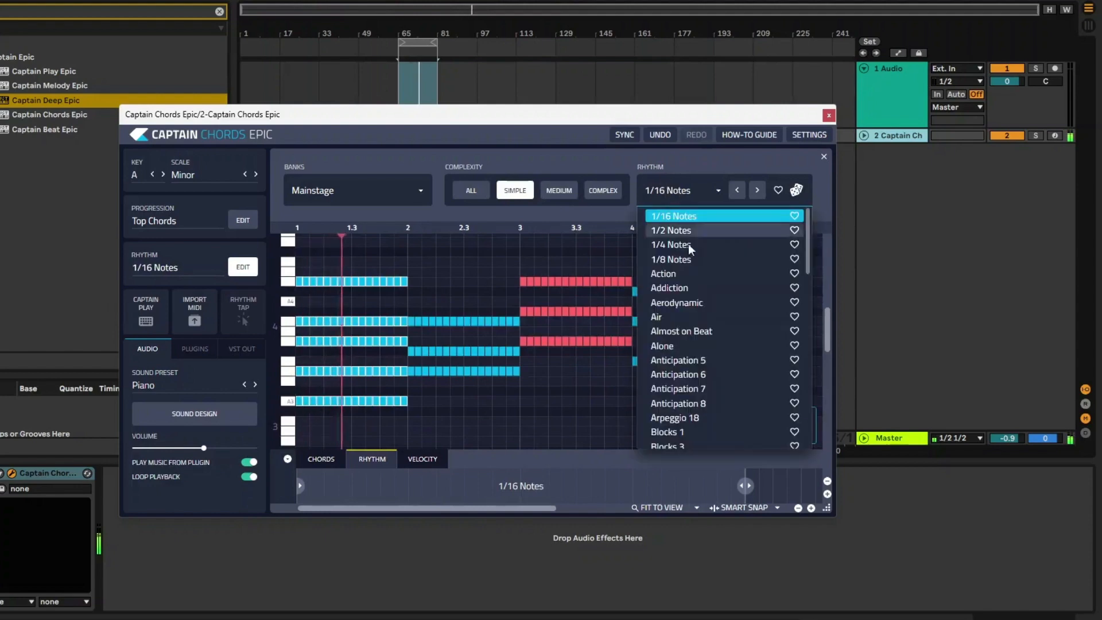
{"action": "left_click", "coordinate": [706, 231]}
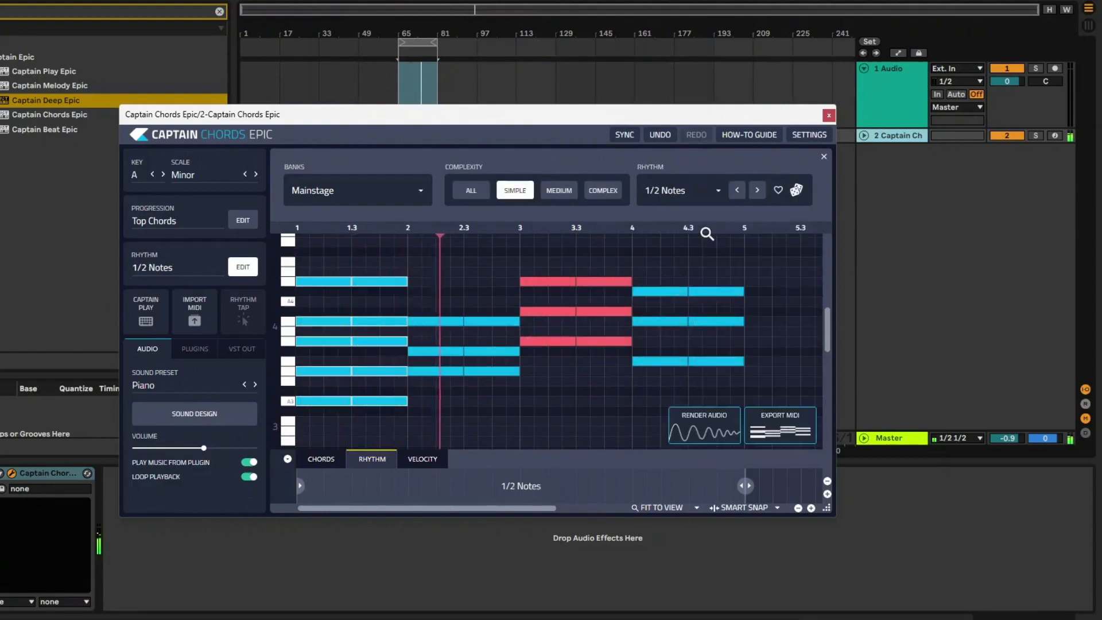
{"action": "left_click", "coordinate": [706, 191]}
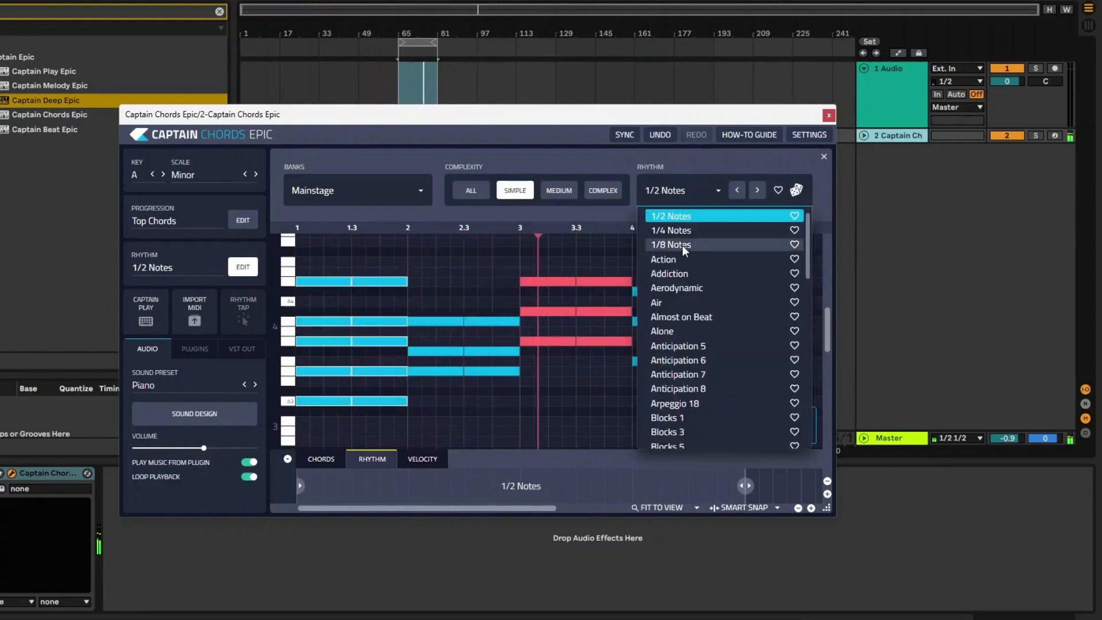
{"action": "left_click", "coordinate": [683, 246]}
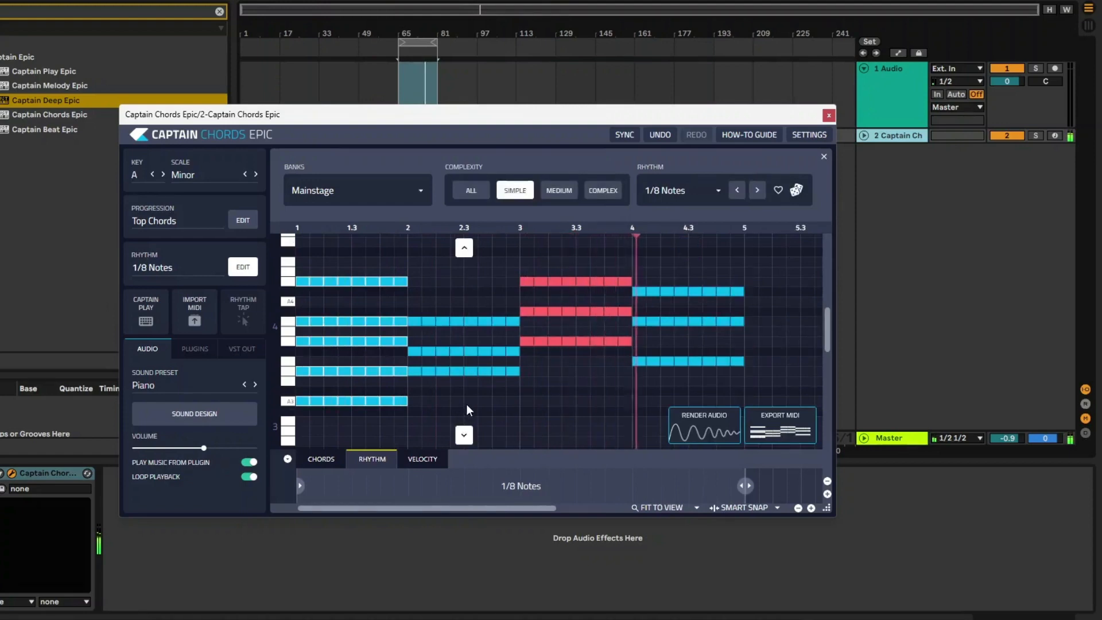
Compare the Medium complexity again, return to Simple, and apply the Air rhythm to the progression
{"action": "left_click", "coordinate": [548, 191]}
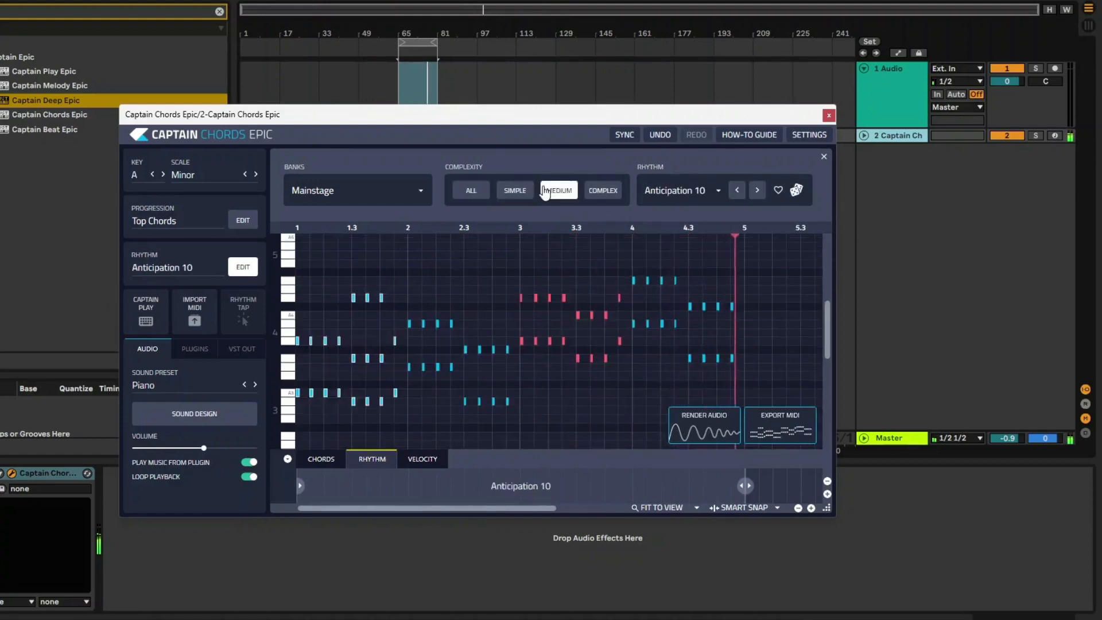
{"action": "left_click", "coordinate": [515, 190]}
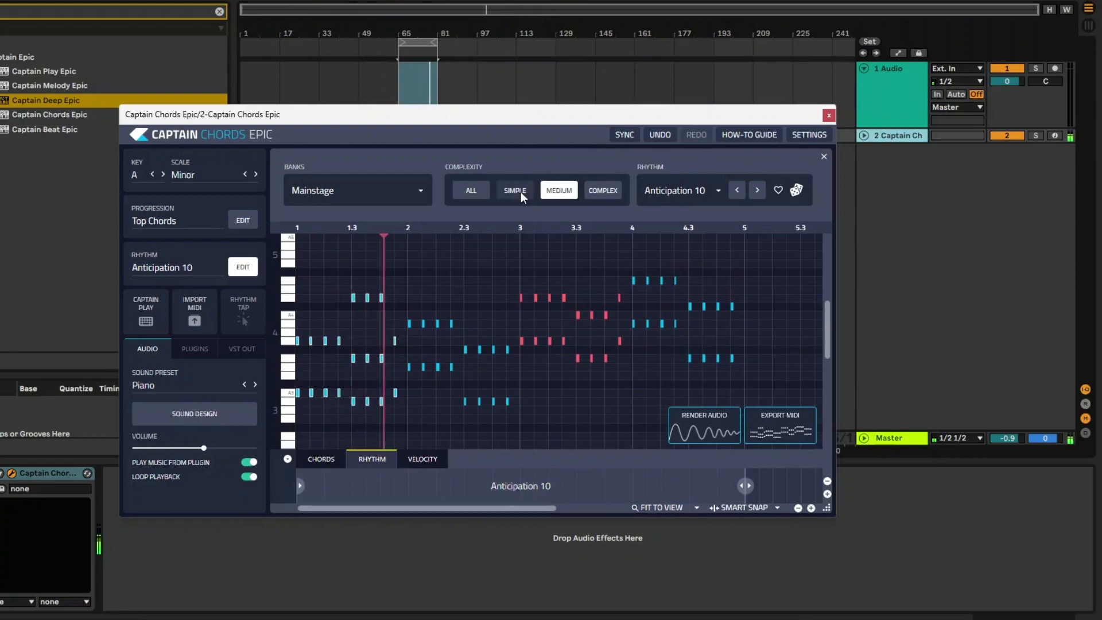
{"action": "left_click", "coordinate": [683, 190]}
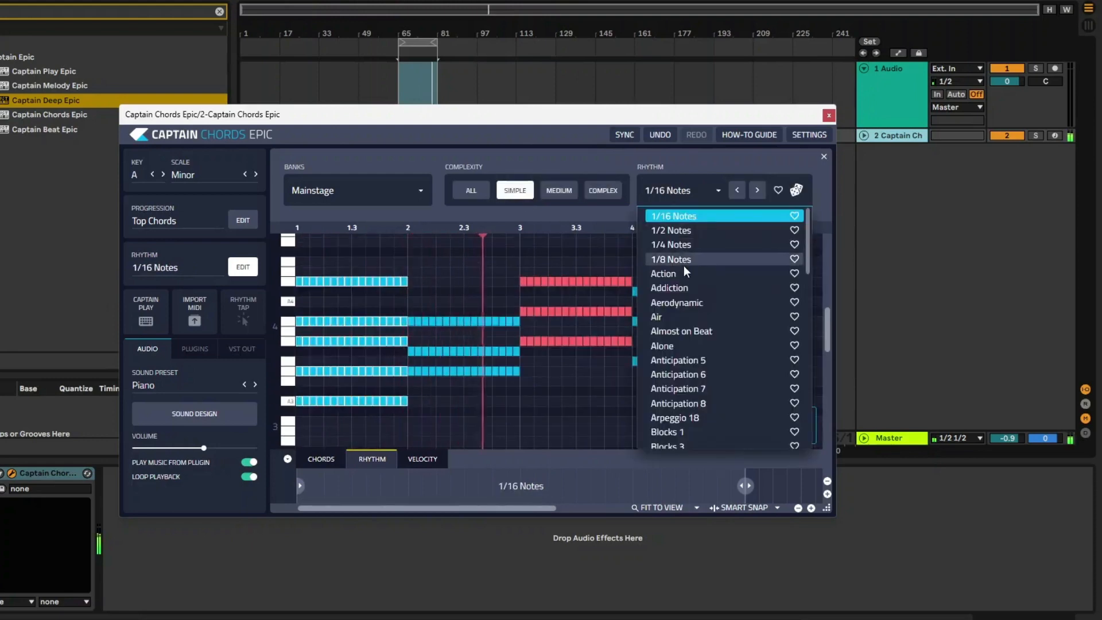
{"action": "left_click", "coordinate": [688, 318]}
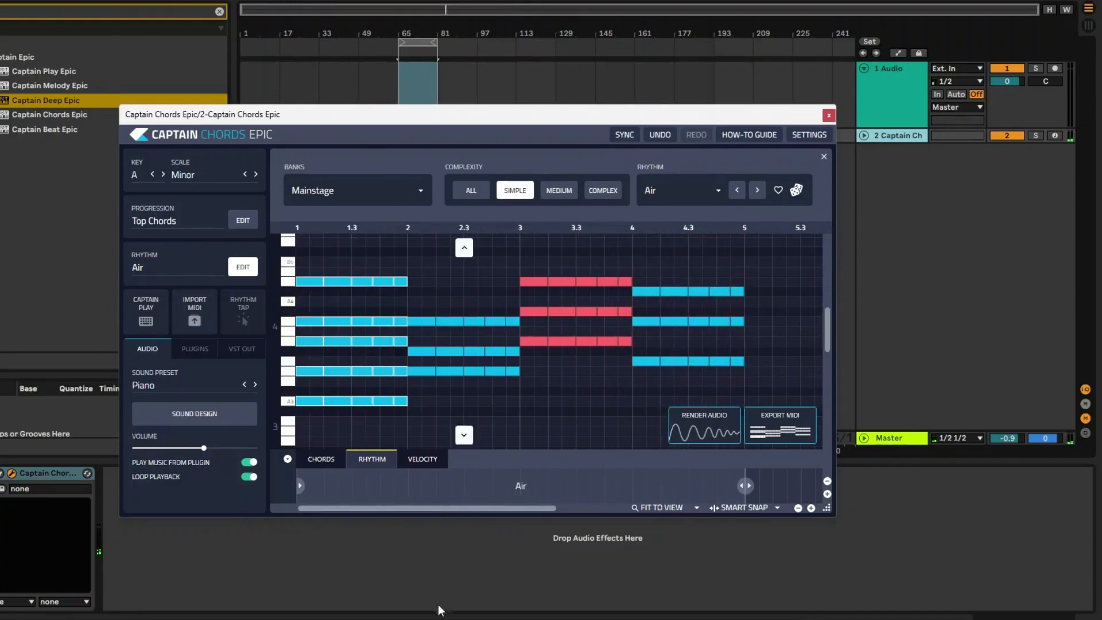
Apply the Somber Organ sound preset to the chord part and play it
{"action": "left_click", "coordinate": [196, 411]}
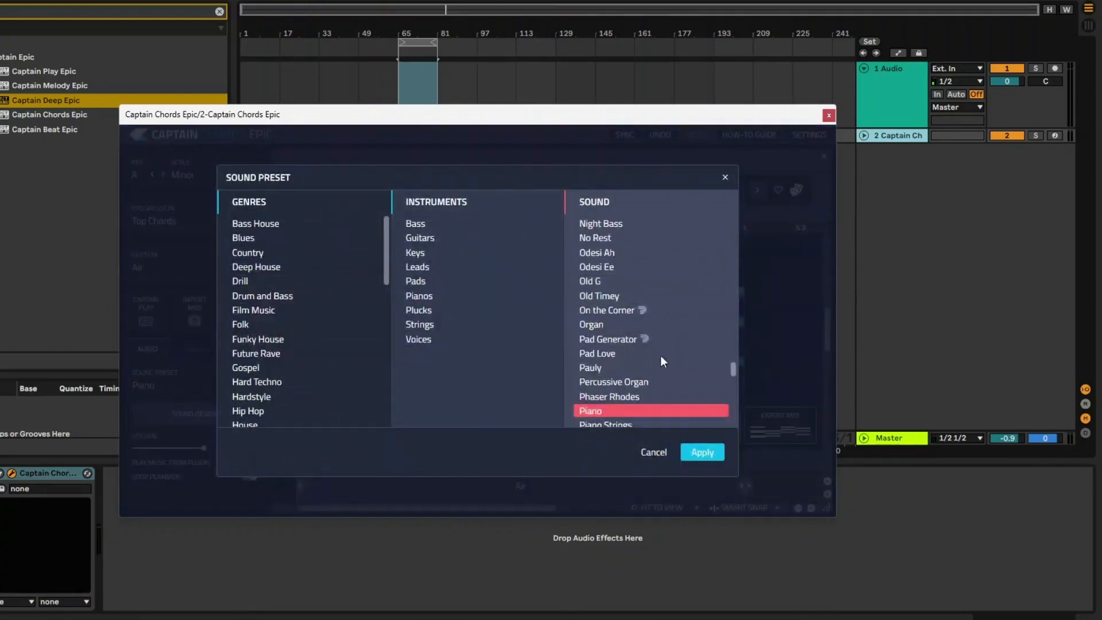
{"action": "scroll", "coordinate": [646, 371], "scroll_direction": "down", "scroll_amount": 5}
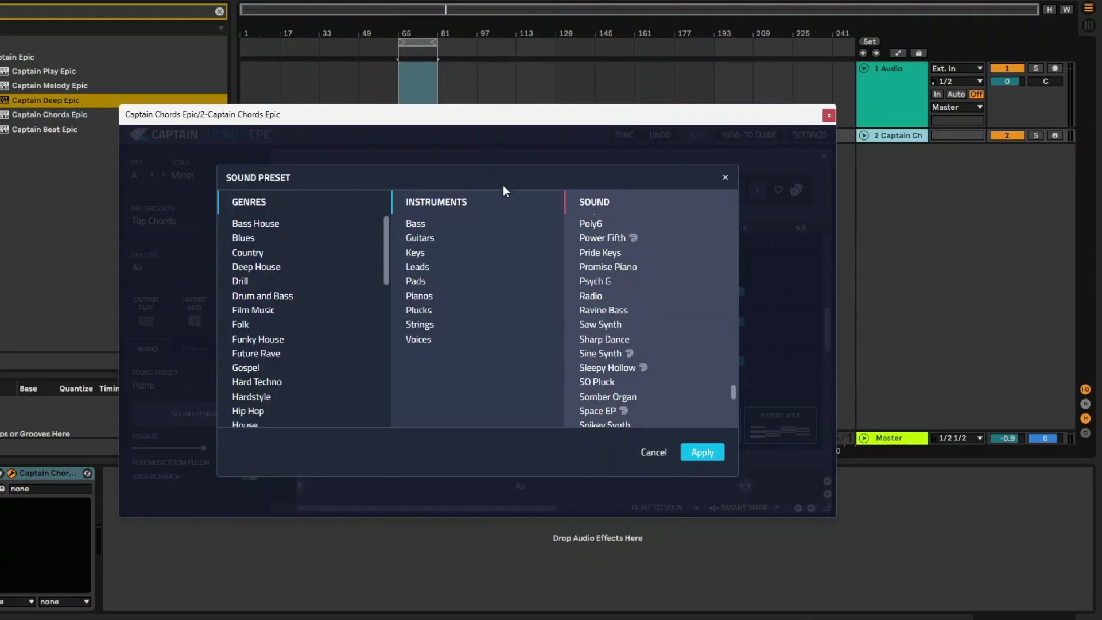
{"action": "left_click", "coordinate": [606, 397]}
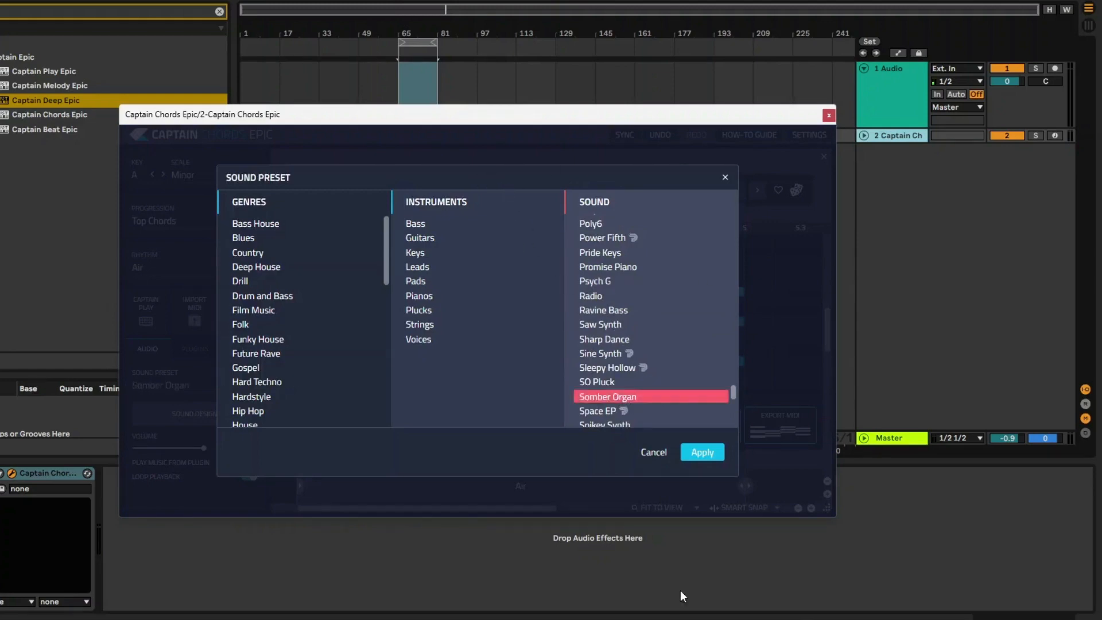
{"action": "left_click", "coordinate": [700, 455]}
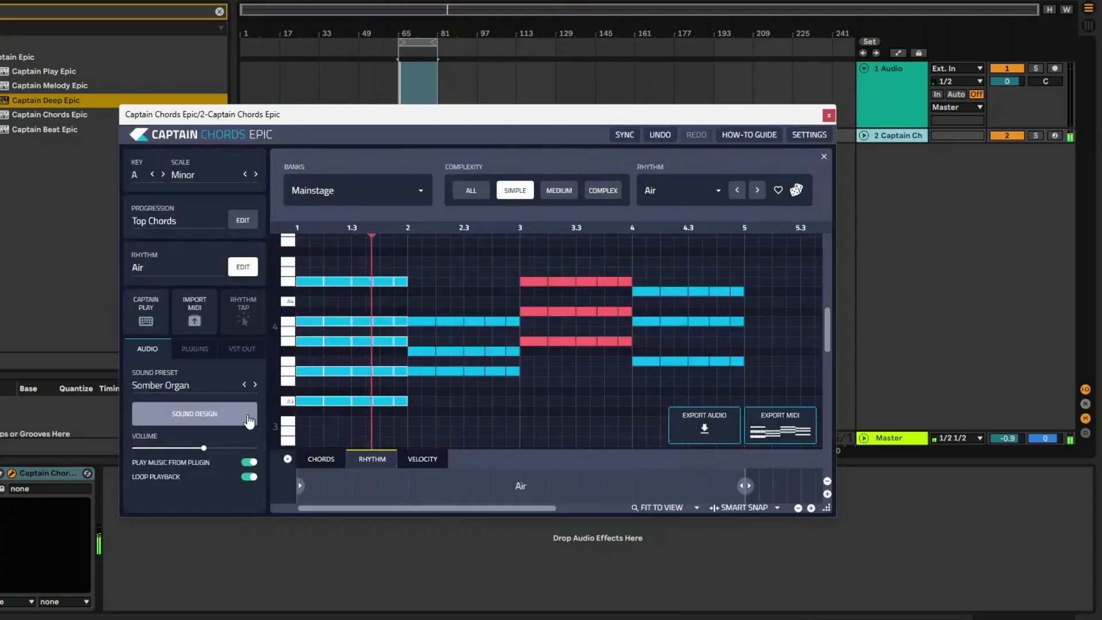
Audition the Psych G and Poly6 sounds and apply the Poly Ana sound preset to the chords
{"action": "left_click", "coordinate": [181, 384]}
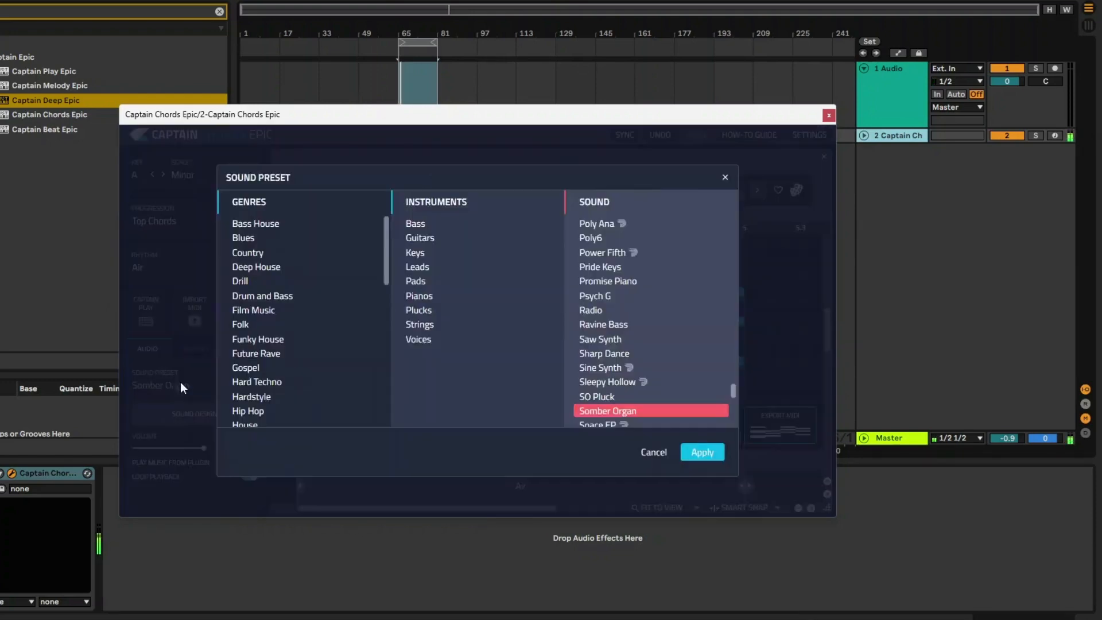
{"action": "left_click", "coordinate": [603, 297]}
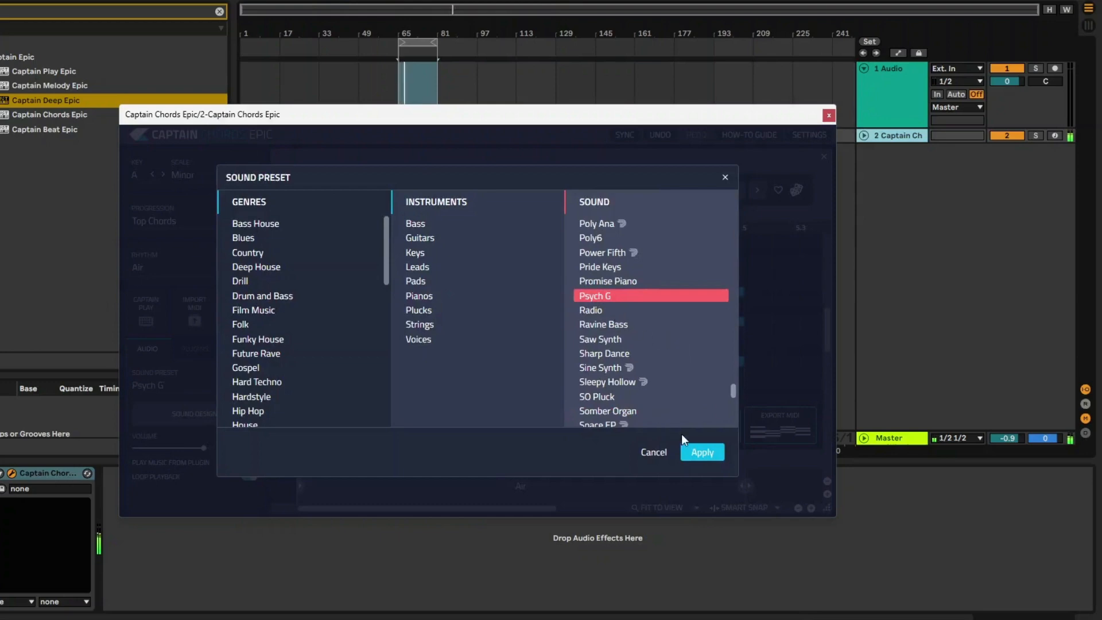
{"action": "left_click", "coordinate": [594, 240]}
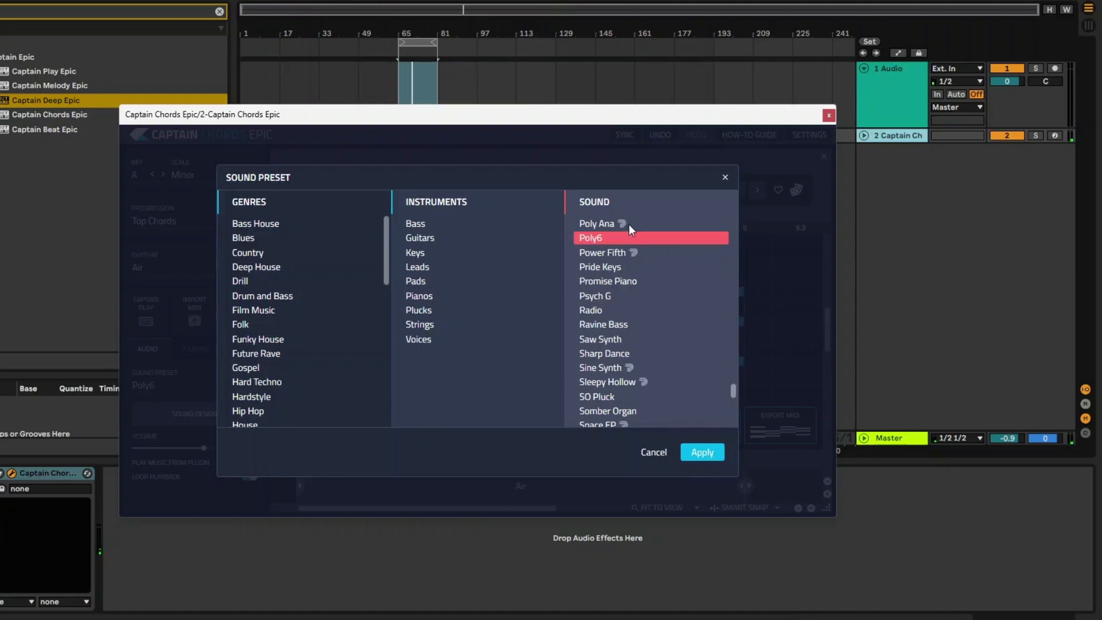
{"action": "left_click", "coordinate": [607, 223]}
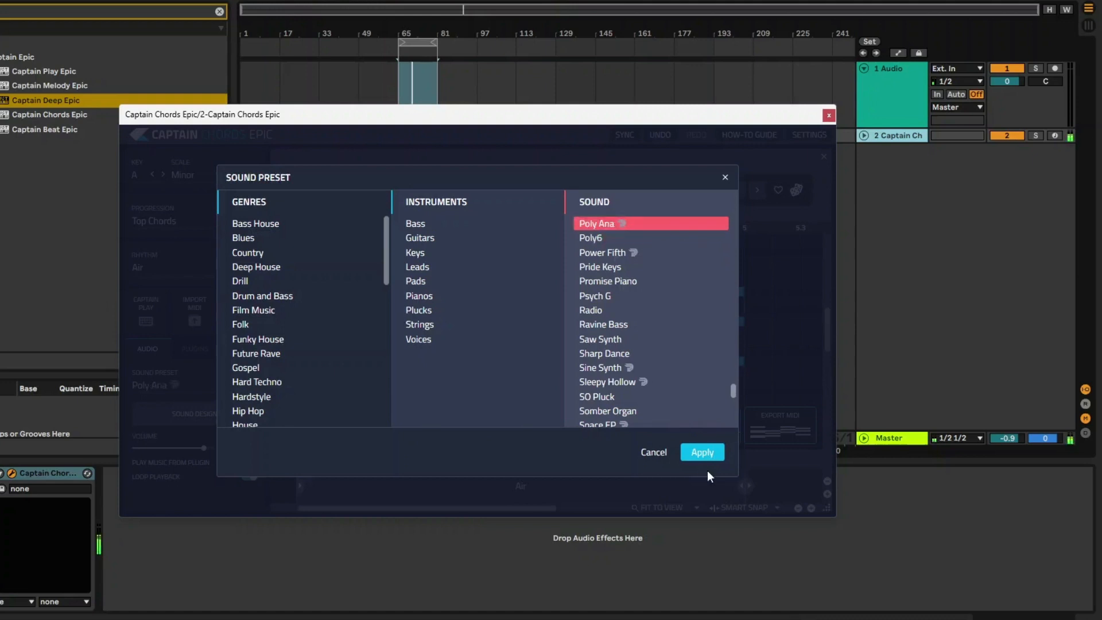
{"action": "left_click", "coordinate": [702, 453]}
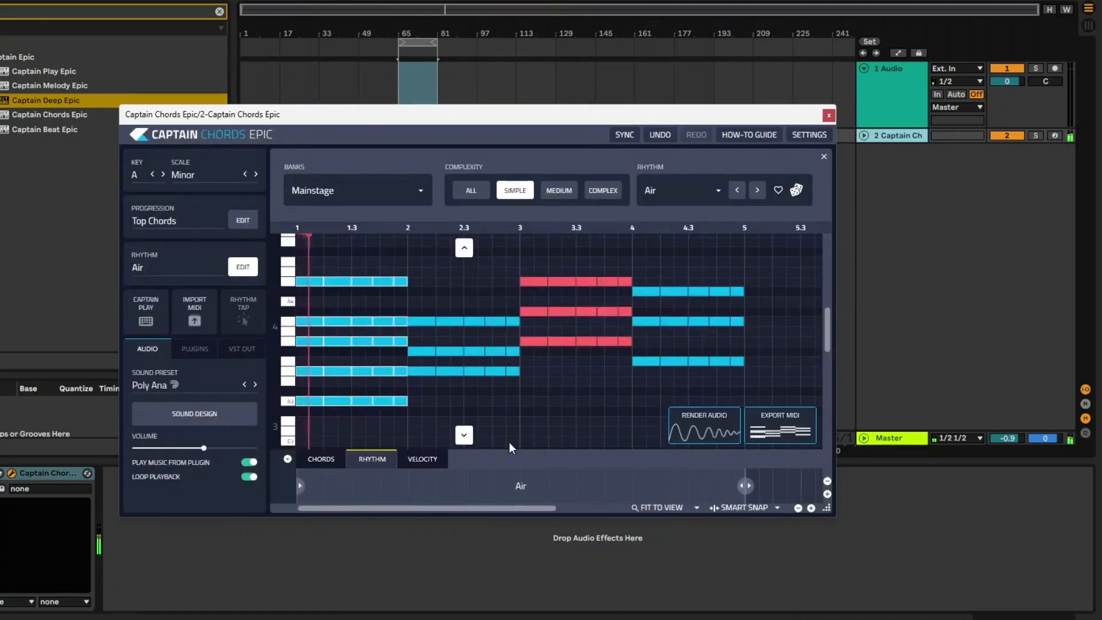
Lower the Square, Detune and Filter Env amounts of the Poly Ana sound and adjust its Global Filter
{"action": "left_click", "coordinate": [192, 424]}
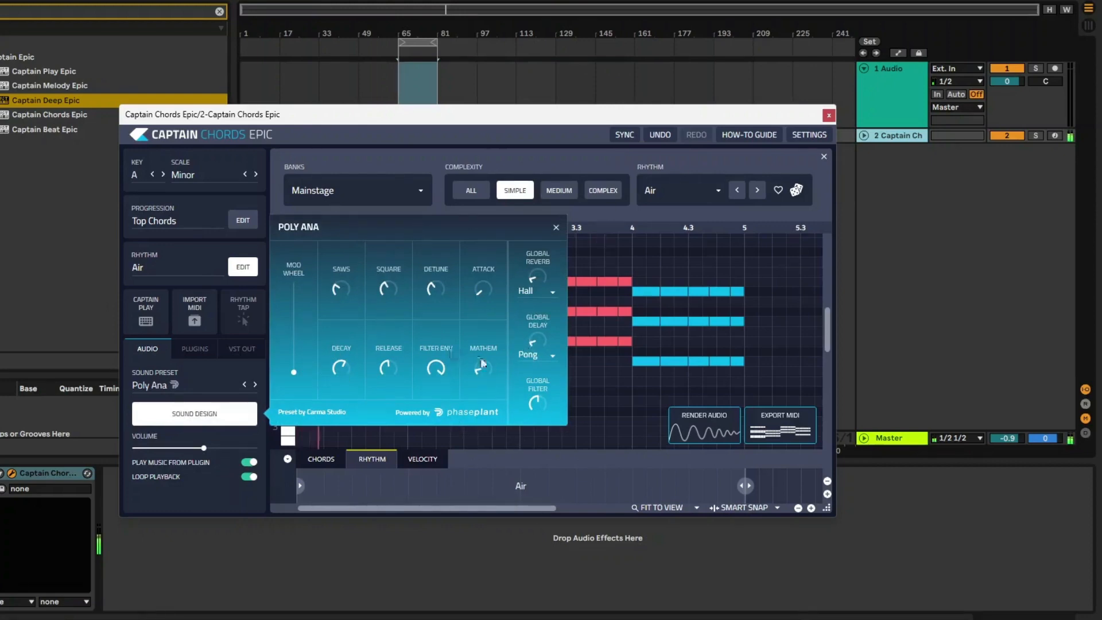
{"action": "left_click_drag", "start_coordinate": [444, 288], "coordinate": [387, 308]}
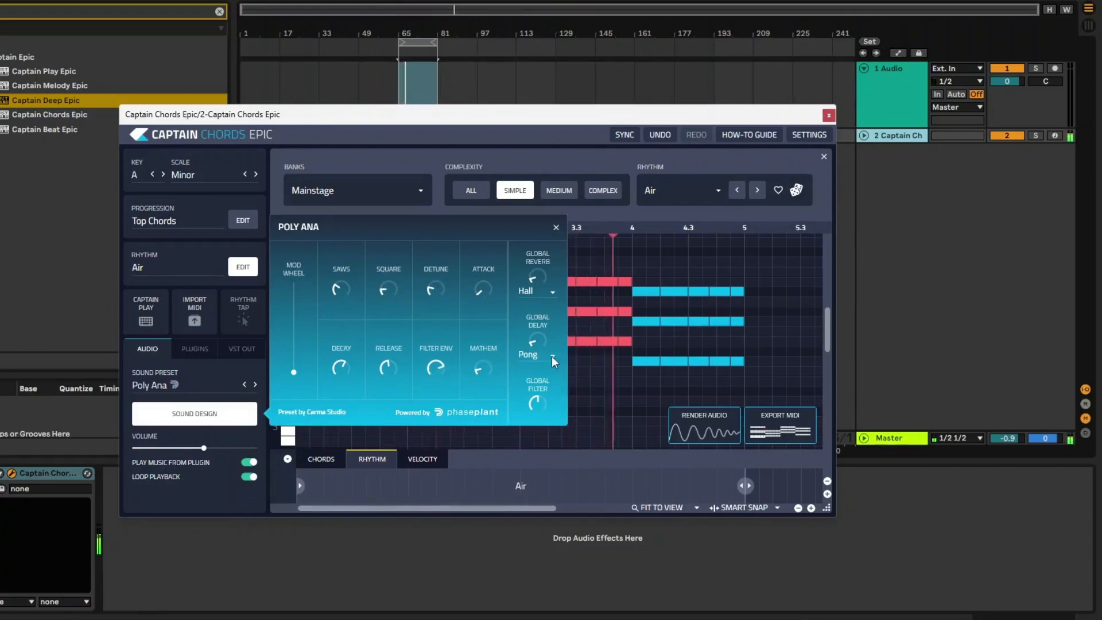
{"action": "mouse_move", "coordinate": [544, 397]}
{"action": "left_mouse_down"}
{"action": "mouse_move", "coordinate": [544, 386]}
{"action": "mouse_move", "coordinate": [543, 396]}
{"action": "left_mouse_up"}
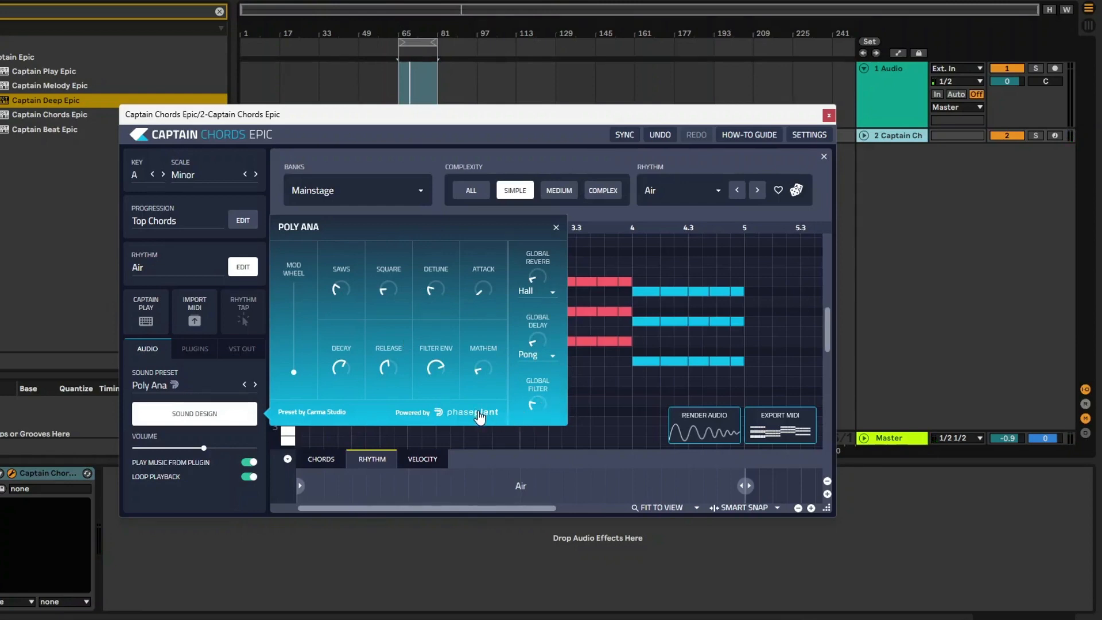
{"action": "left_click_drag", "start_coordinate": [536, 404], "coordinate": [535, 388]}
{"action": "left_click", "coordinate": [167, 491]}
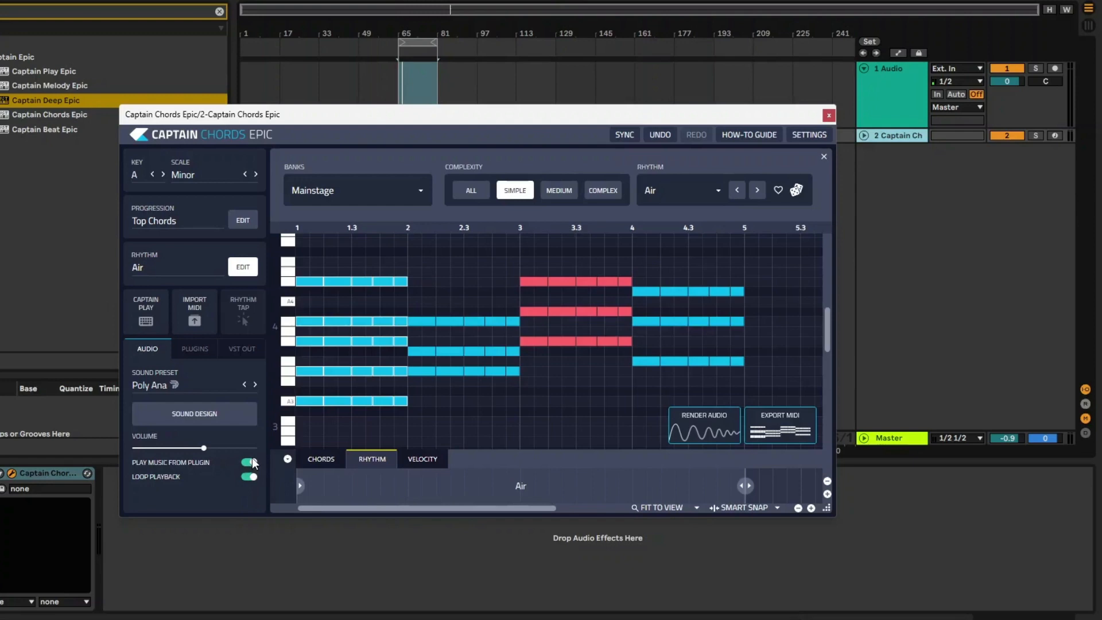
Examine the VST output and plugin instrument options and return to the built-in audio settings
{"action": "left_click", "coordinate": [233, 352]}
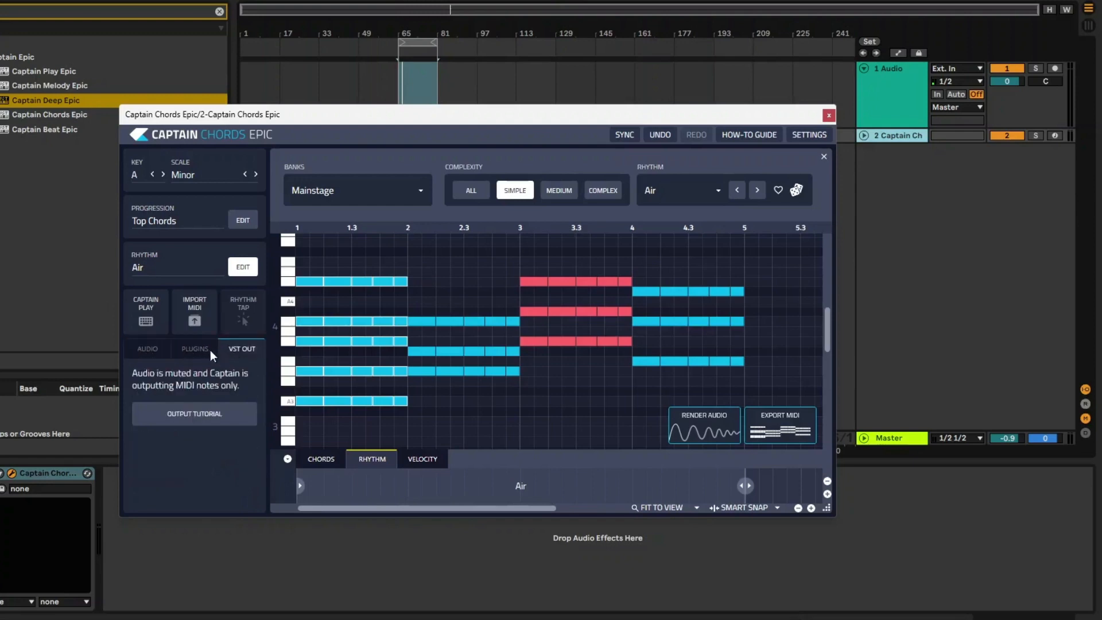
{"action": "left_click", "coordinate": [206, 349]}
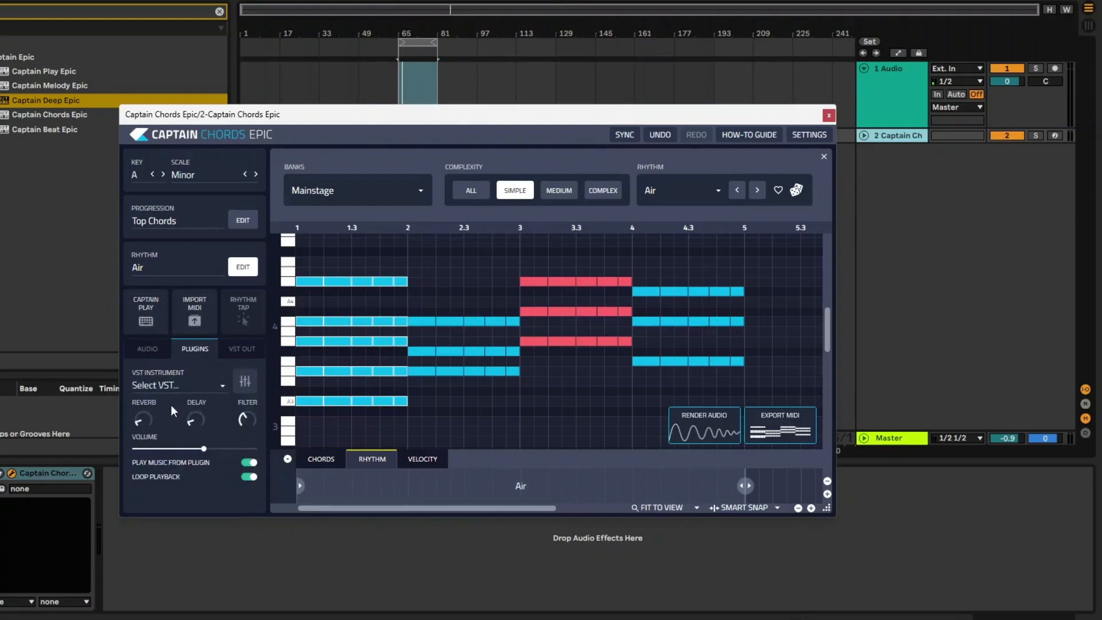
{"action": "left_click", "coordinate": [153, 351]}
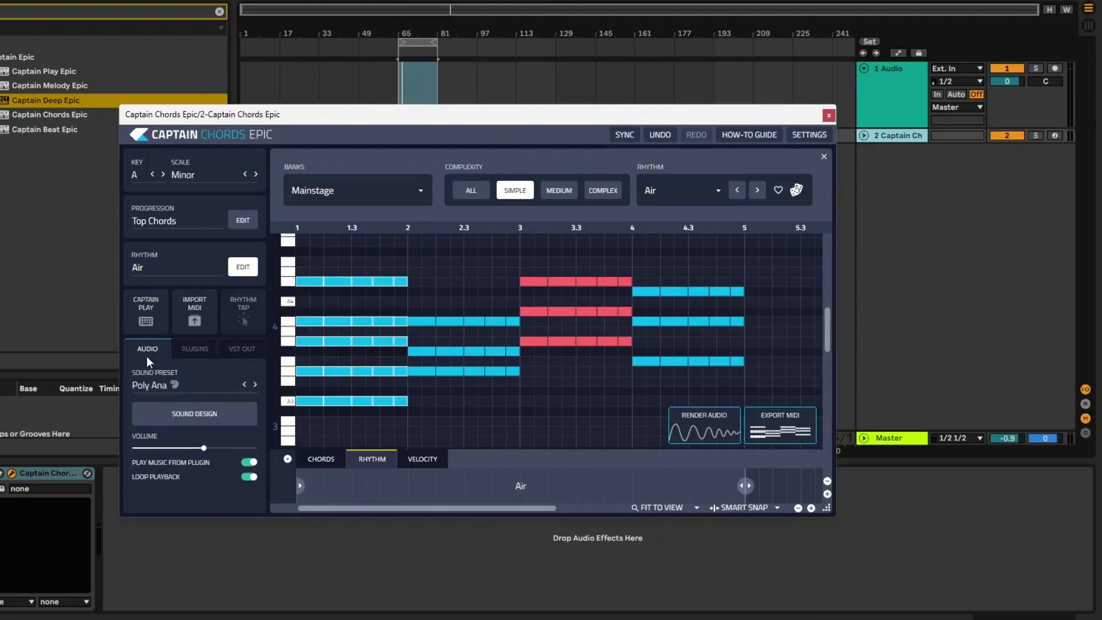
Close the chord plugin window, add Captain Deep Epic on a new track and play the bass with the chords
{"action": "key", "text": "ctrl+alt+p"}
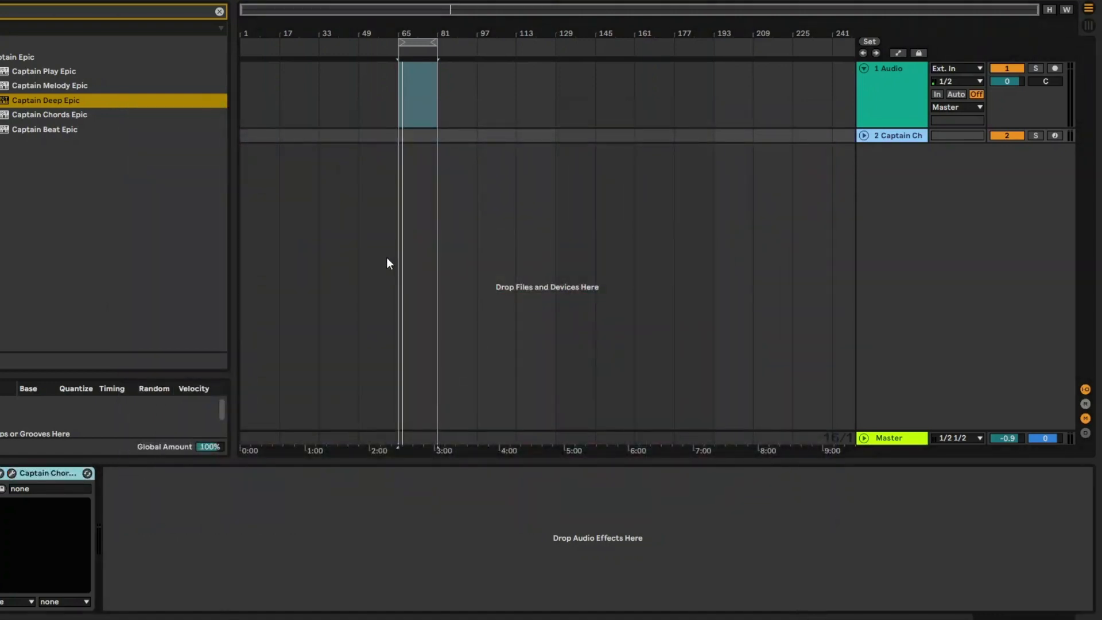
{"action": "left_click", "coordinate": [36, 103]}
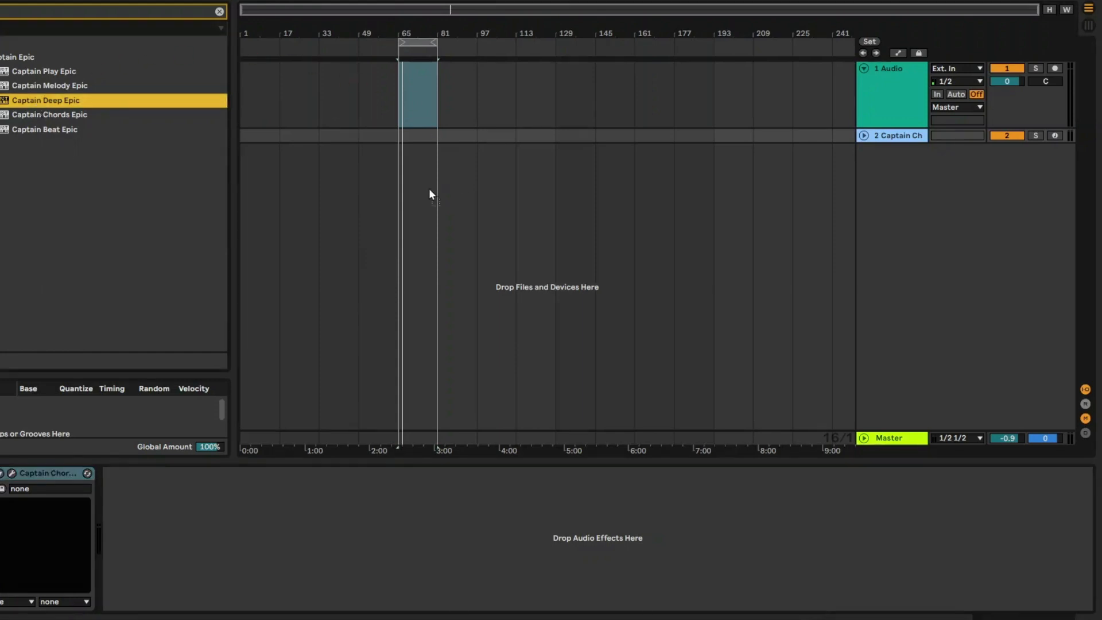
{"action": "left_click_drag", "start_coordinate": [430, 190], "coordinate": [430, 189]}
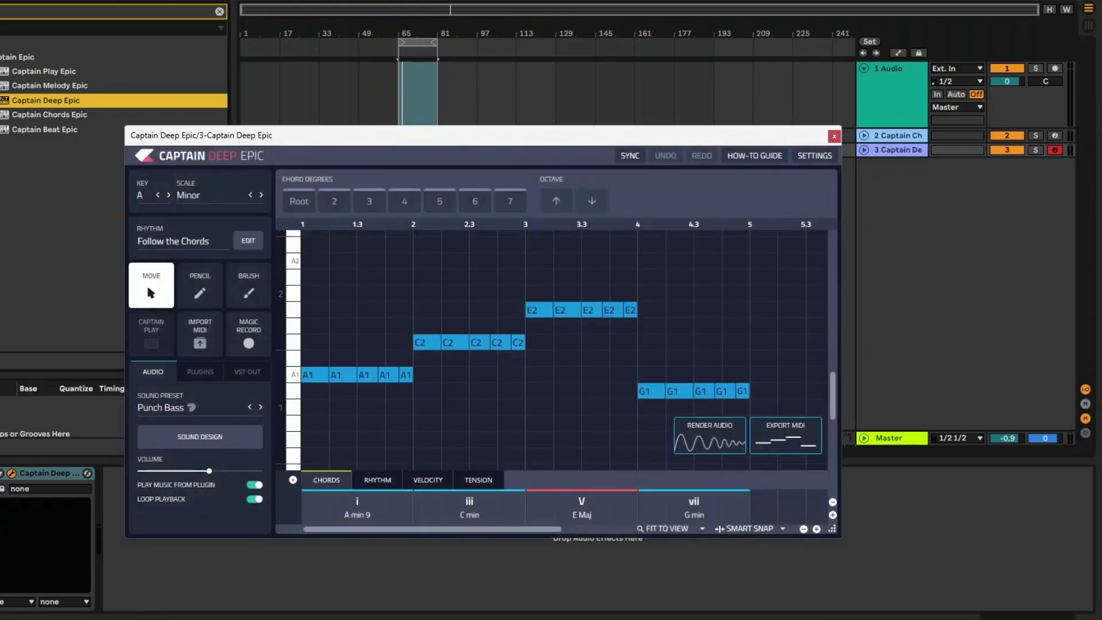
{"action": "key", "text": "space"}
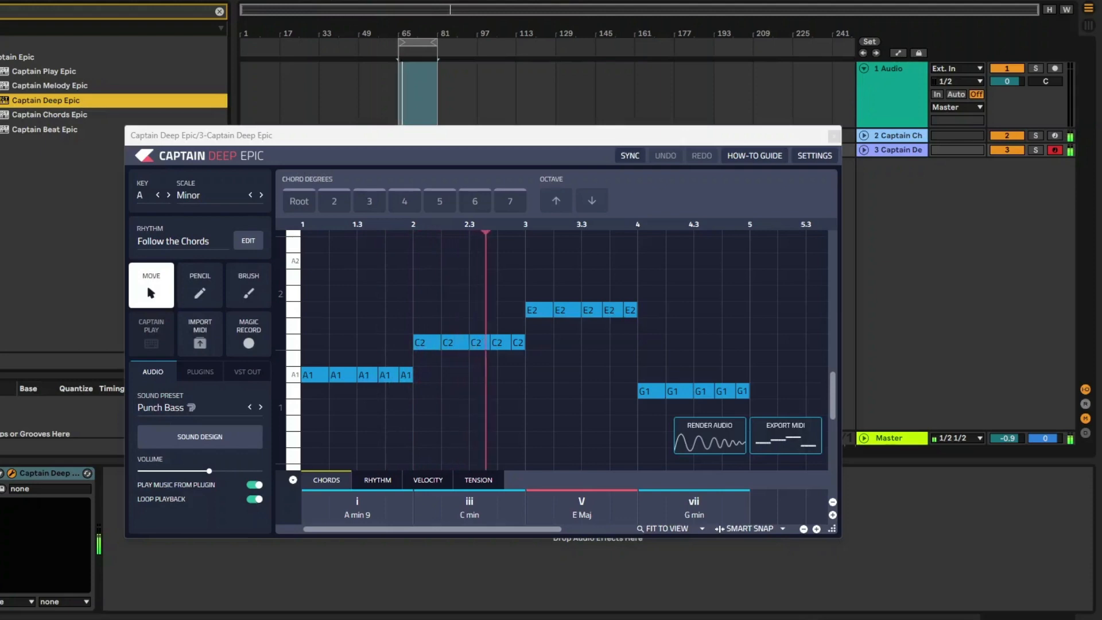
Examine the Global Reverb types of the Punch Bass sound and raise its Global Delay
{"action": "left_click", "coordinate": [161, 447]}
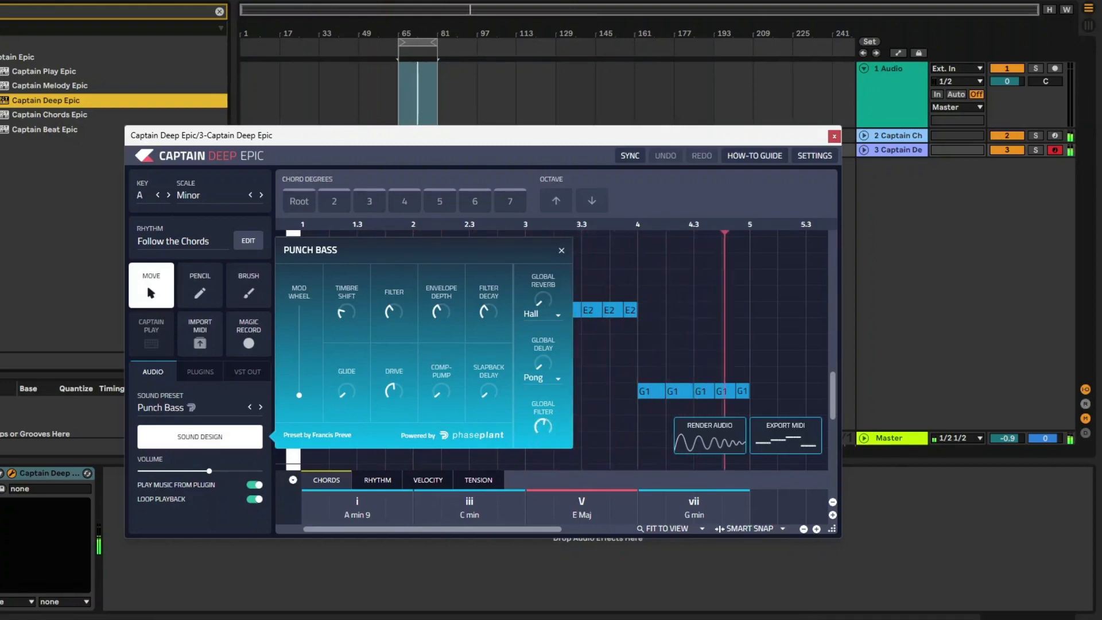
{"action": "left_click", "coordinate": [534, 314]}
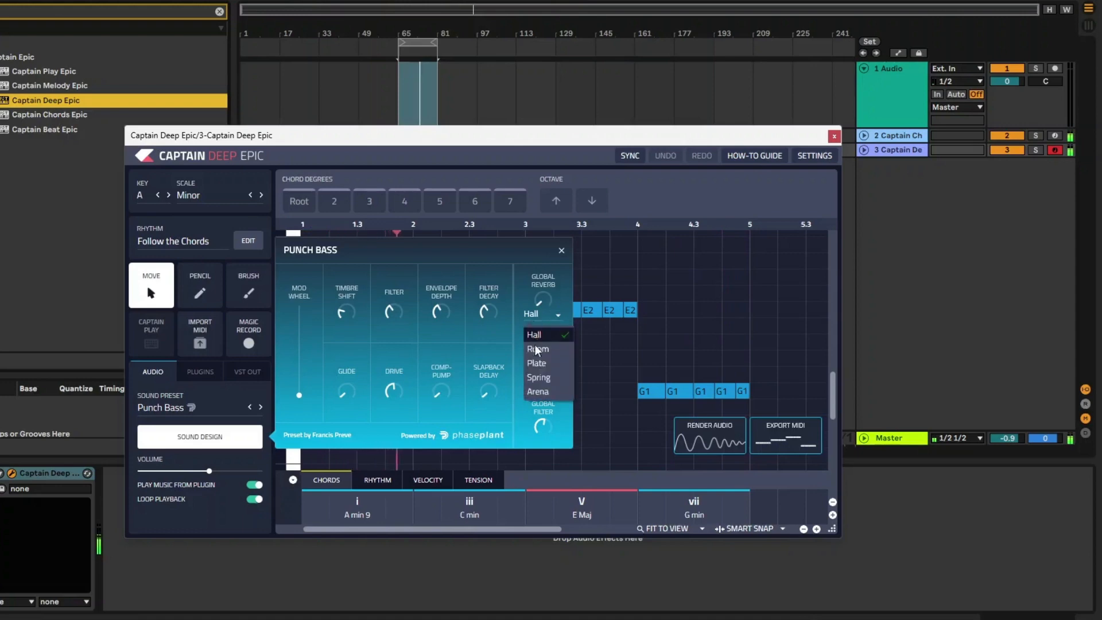
{"action": "left_click", "coordinate": [553, 315]}
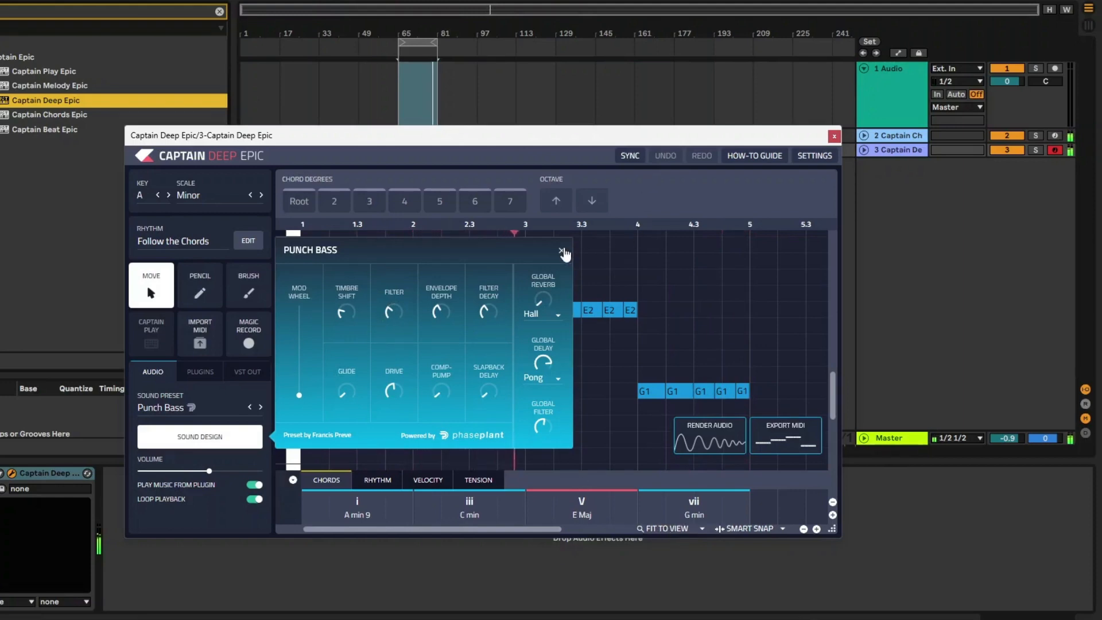
{"action": "left_click", "coordinate": [562, 251]}
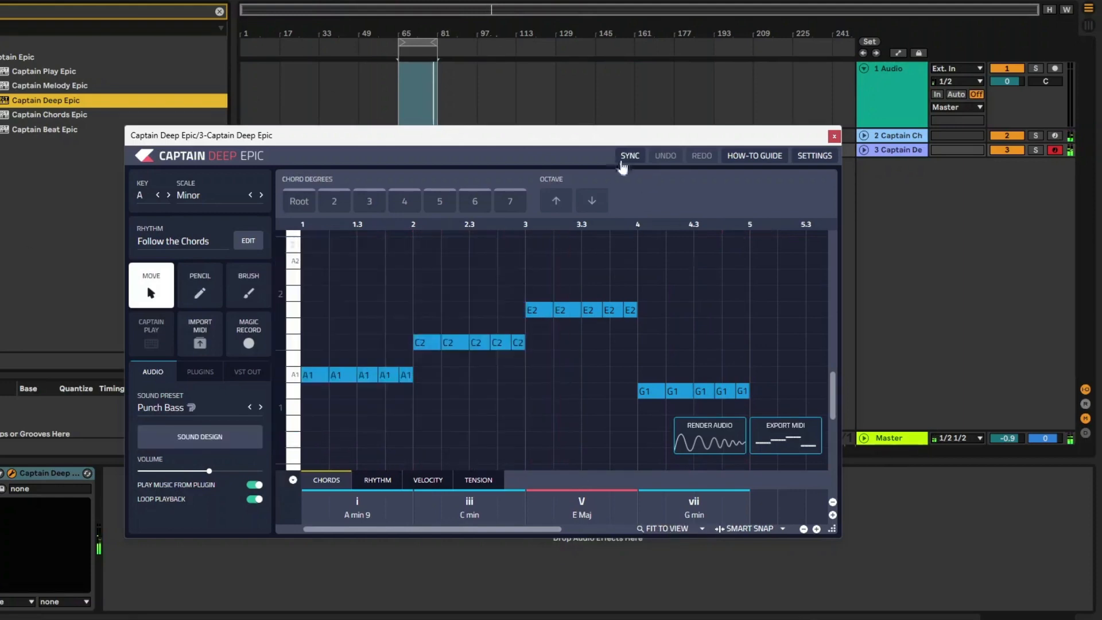
Render the bass part to audio, place the clip on a new arrangement track and play it soloed
{"action": "left_click_drag", "start_coordinate": [560, 150], "coordinate": [213, 70]}
{"action": "left_click", "coordinate": [363, 354]}
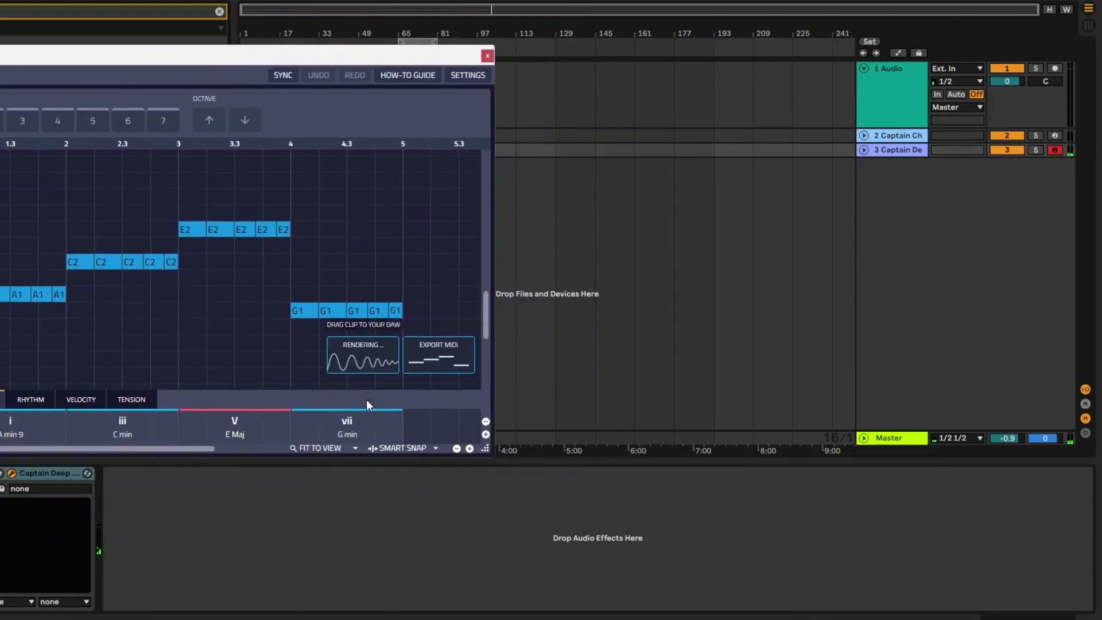
{"action": "left_click_drag", "start_coordinate": [357, 362], "coordinate": [695, 215]}
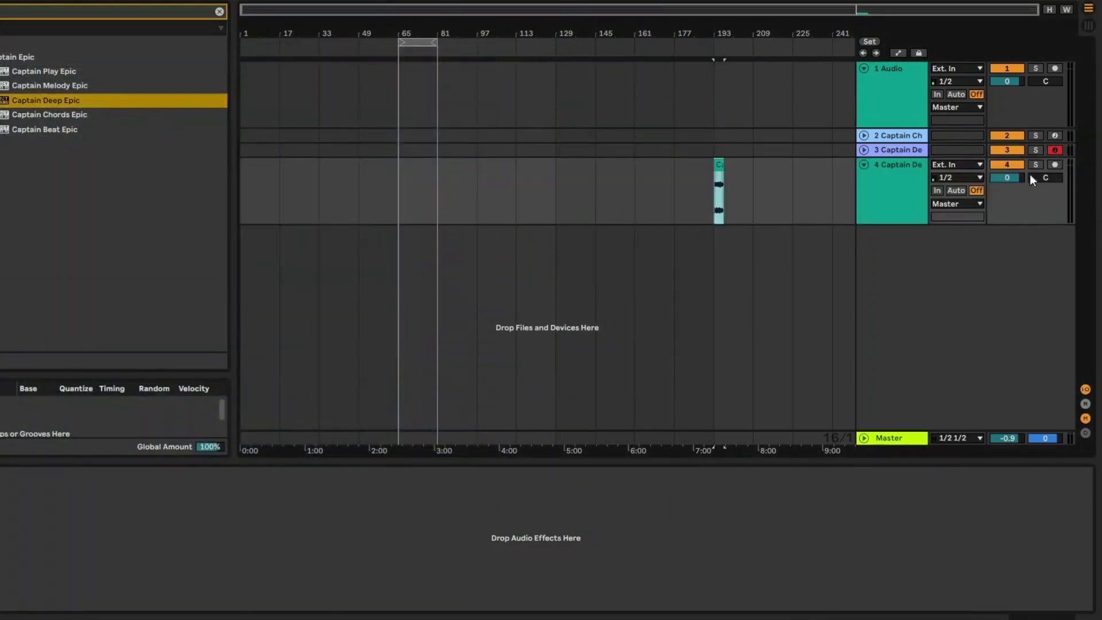
{"action": "left_click", "coordinate": [1036, 165]}
{"action": "left_click", "coordinate": [720, 165]}
{"action": "key", "text": "space"}
{"action": "mouse_move", "coordinate": [722, 30]}
{"action": "left_mouse_down"}
{"action": "mouse_move", "coordinate": [721, 103]}
{"action": "mouse_move", "coordinate": [722, 40]}
{"action": "left_mouse_up"}
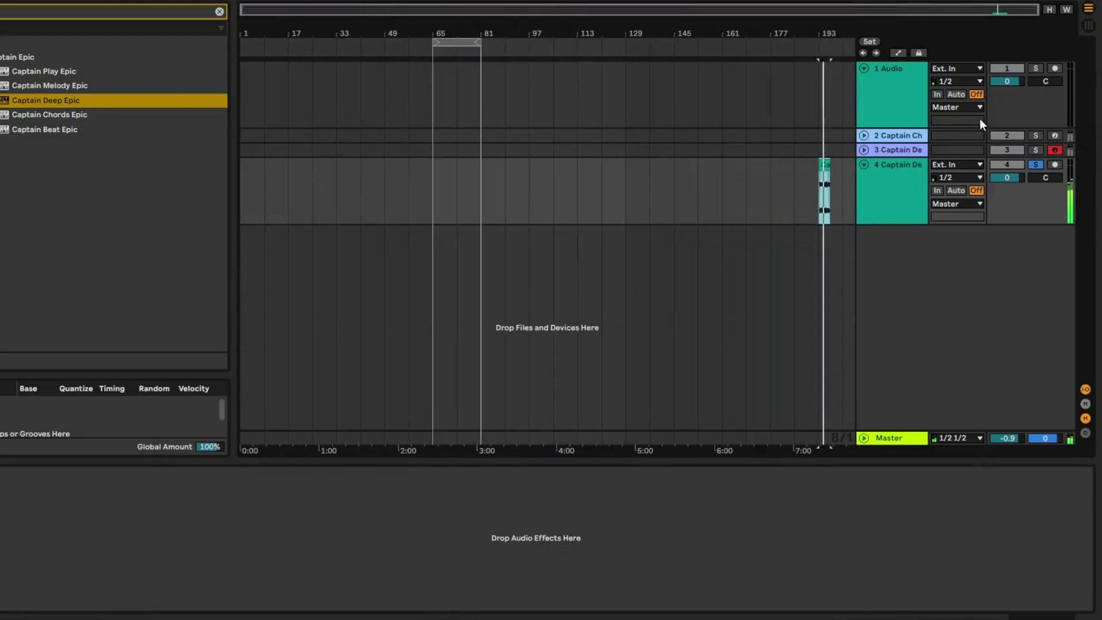
Solo the Captain Chords track and place its rendered chord audio on a new track below the bass clip
{"action": "left_click", "coordinate": [918, 150]}
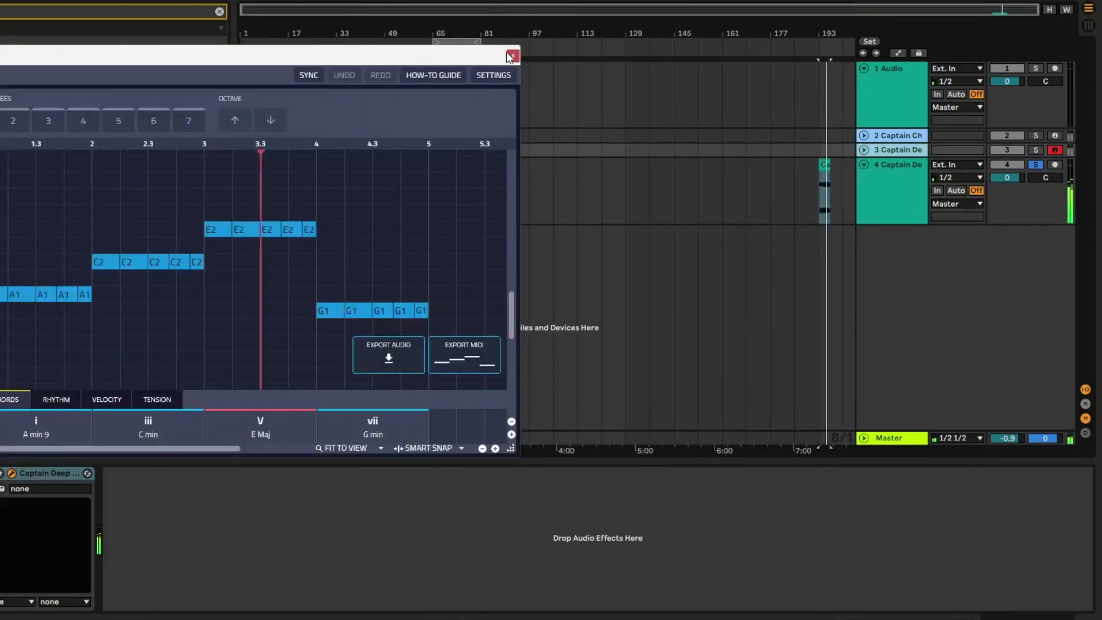
{"action": "key", "text": "ctrl+alt+p"}
{"action": "left_click", "coordinate": [903, 137]}
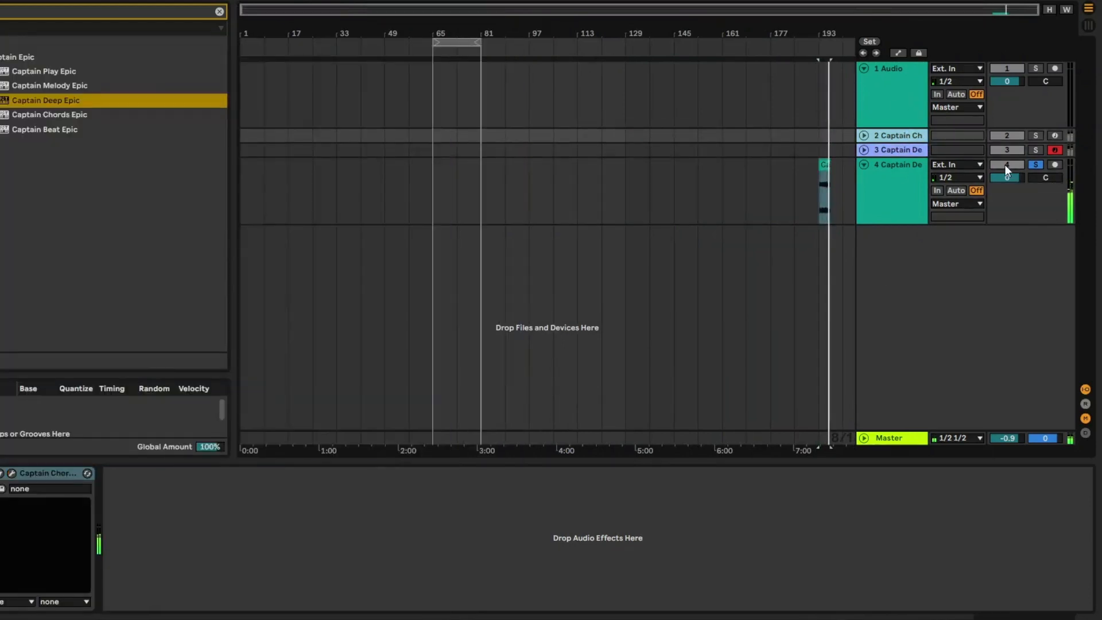
{"action": "left_click", "coordinate": [1036, 135]}
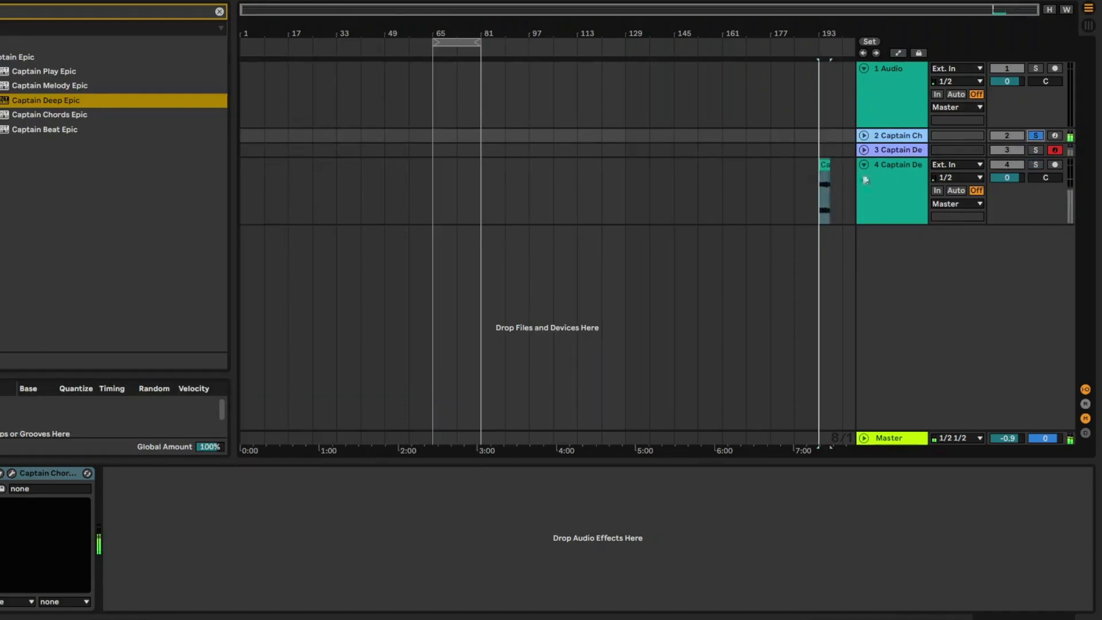
{"action": "left_click", "coordinate": [11, 473]}
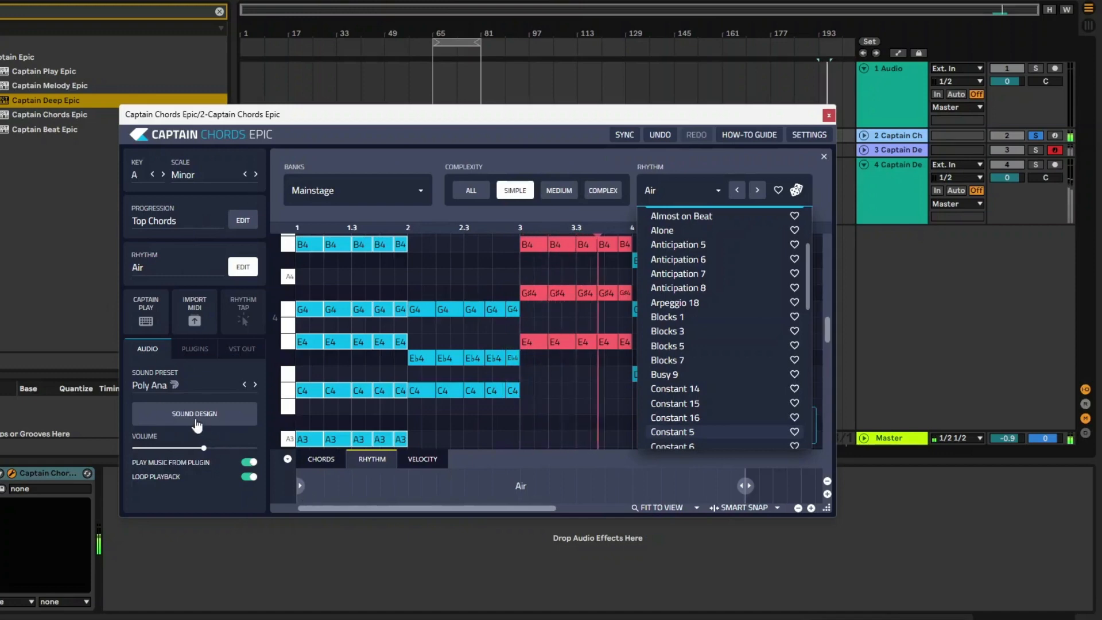
{"action": "left_click", "coordinate": [694, 474]}
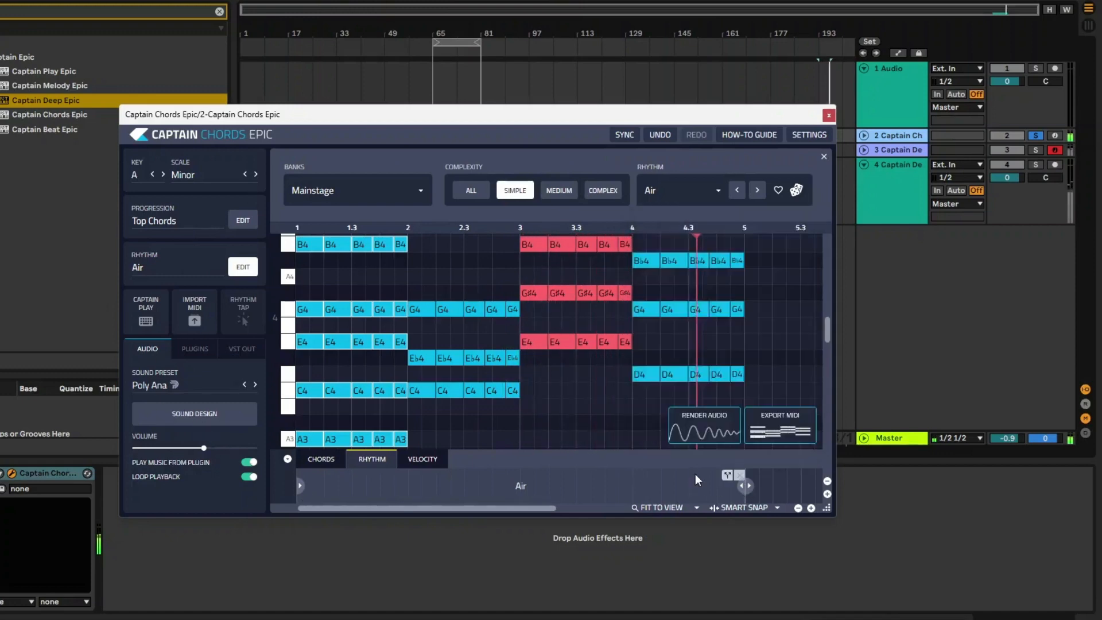
{"action": "left_click_drag", "start_coordinate": [705, 120], "coordinate": [546, 101]}
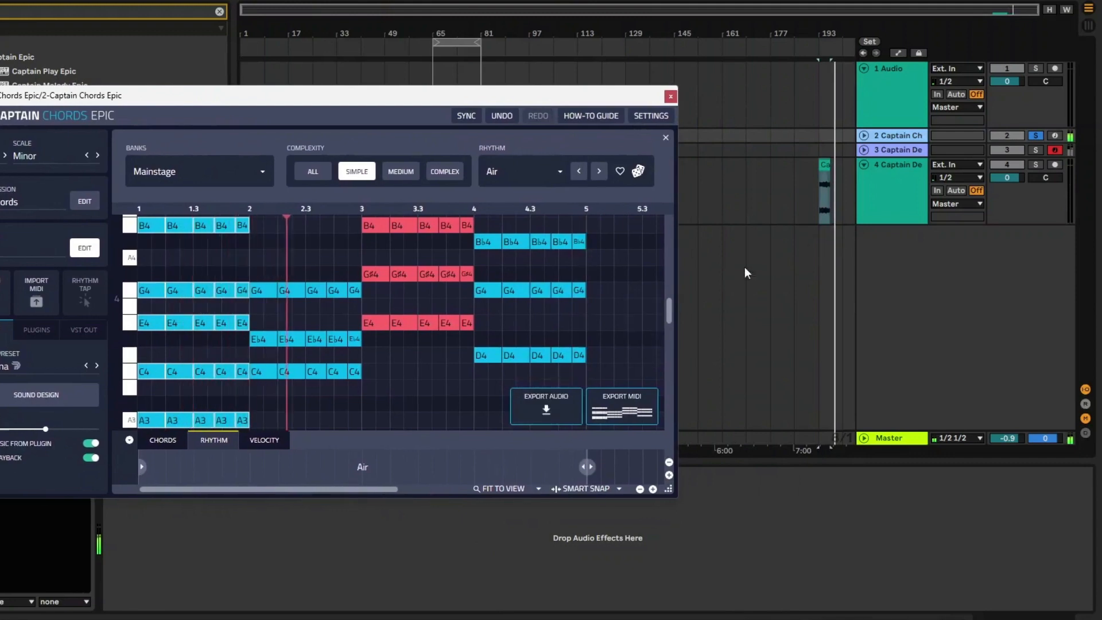
{"action": "mouse_move", "coordinate": [542, 409]}
{"action": "left_mouse_down"}
{"action": "mouse_move", "coordinate": [815, 270]}
{"action": "mouse_move", "coordinate": [830, 249]}
{"action": "left_mouse_up"}
Listen to the rendered bass and chord clips using their tracks' solo controls
{"action": "left_click", "coordinate": [824, 159]}
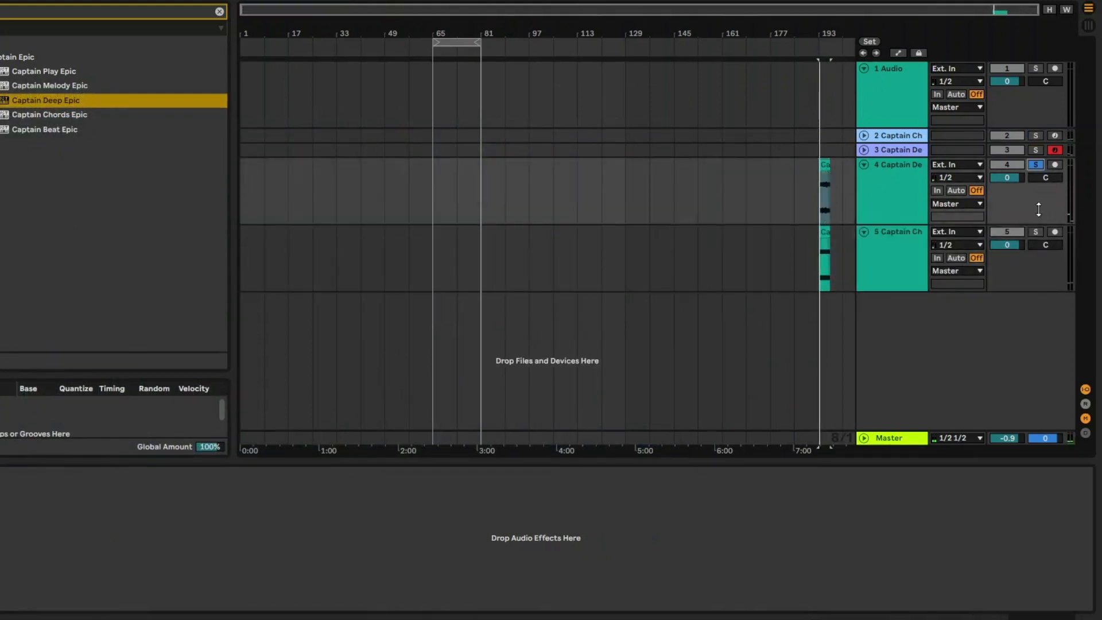
{"action": "left_click", "coordinate": [1037, 232]}
{"action": "left_click_drag", "start_coordinate": [845, 34], "coordinate": [845, 97]}
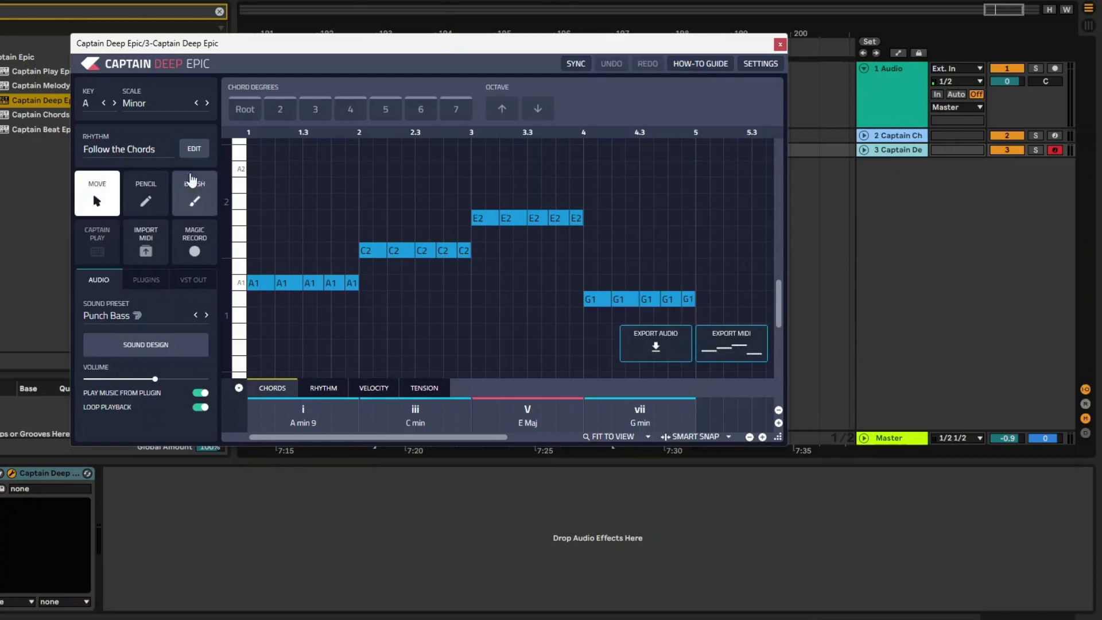
Choose the Funky 5 rhythm from the Funky House bank for the bass part
{"action": "left_click", "coordinate": [194, 149]}
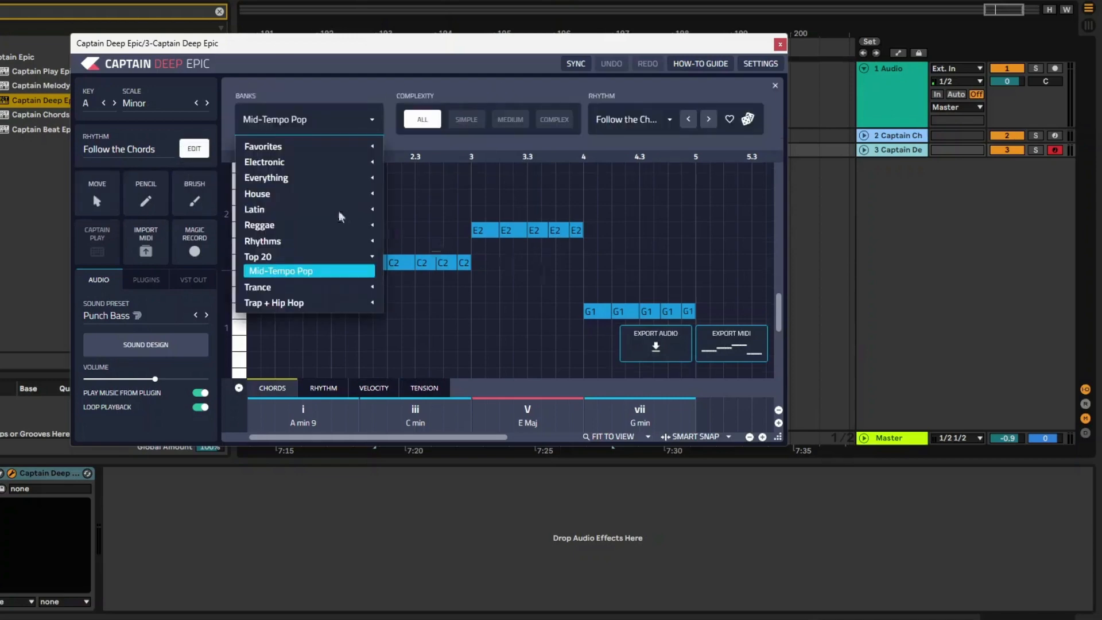
{"action": "left_click", "coordinate": [277, 194]}
{"action": "left_click", "coordinate": [284, 222]}
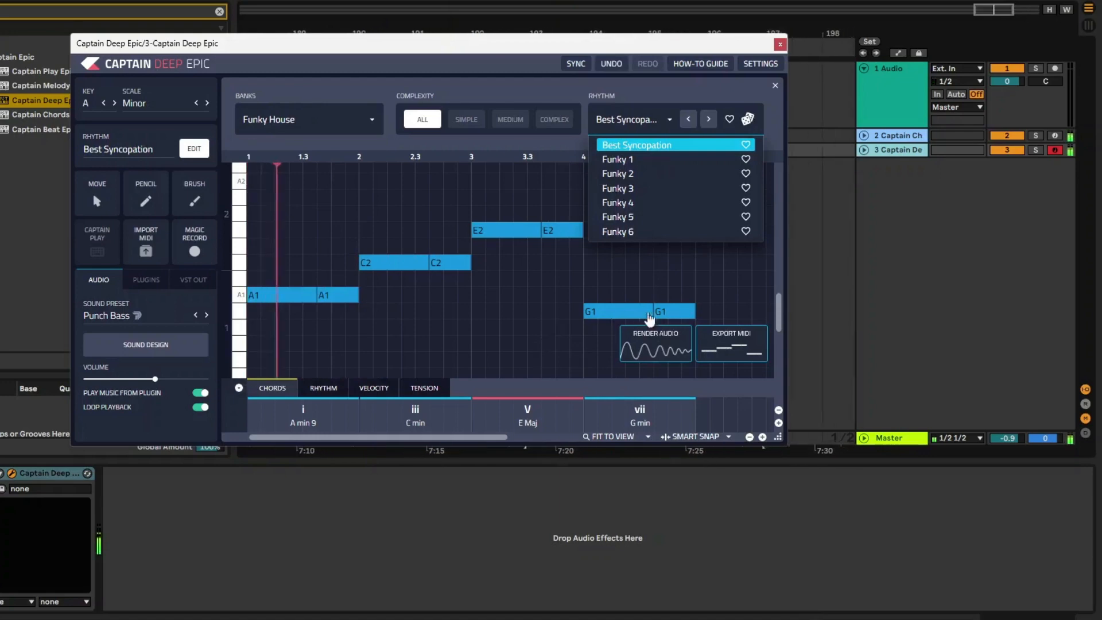
{"action": "left_click", "coordinate": [661, 216]}
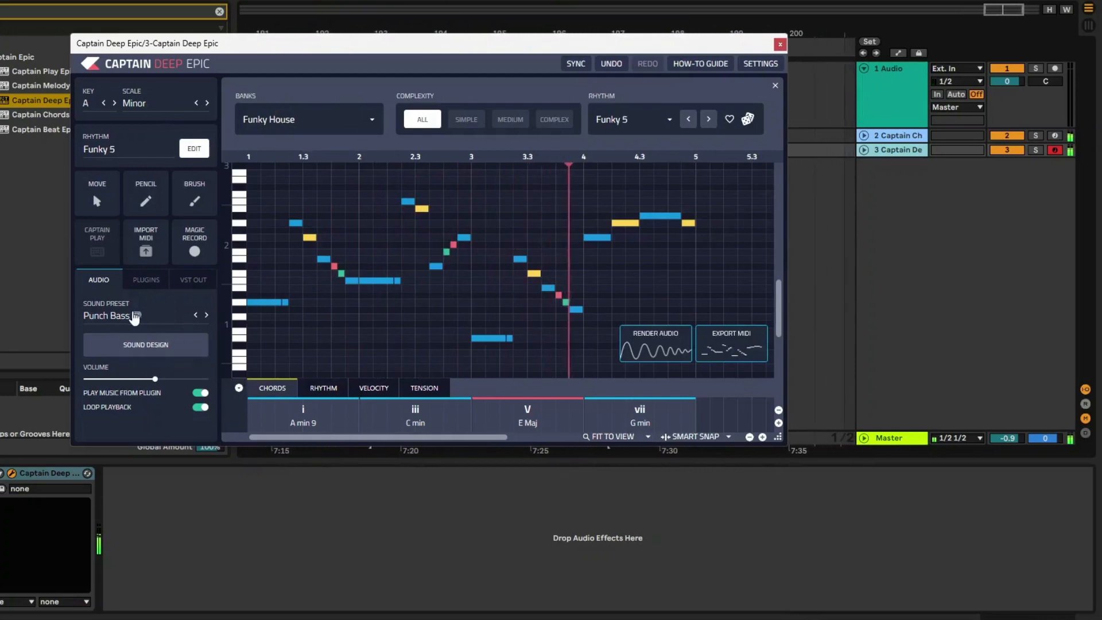
Apply the Percussive Bass sound preset to the bass part and look over its sound design controls
{"action": "left_click", "coordinate": [136, 315]}
{"action": "left_click", "coordinate": [599, 240]}
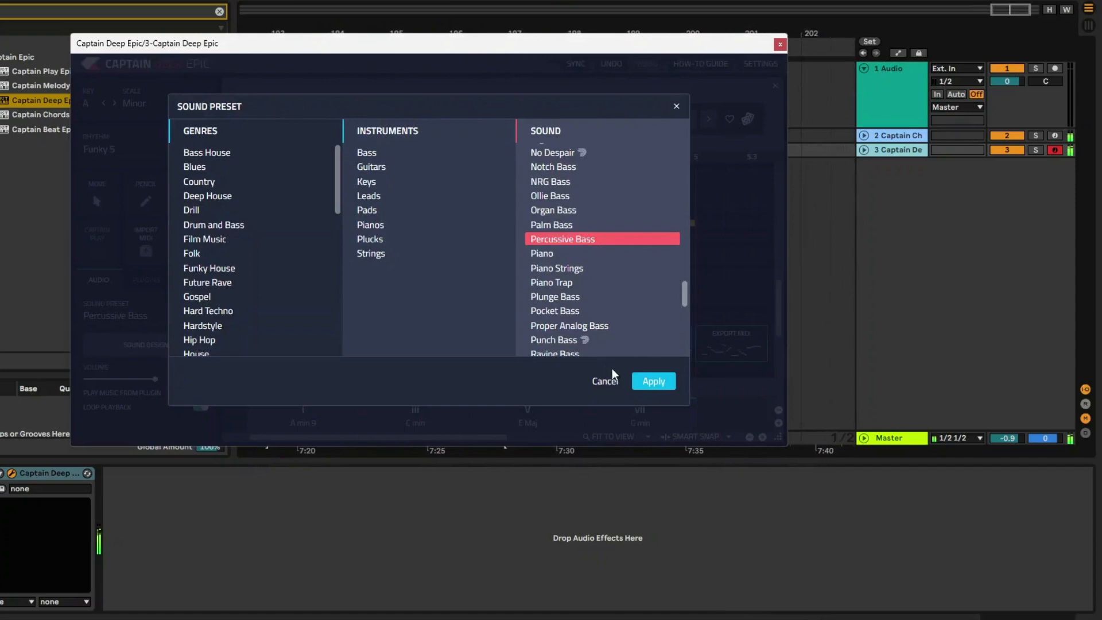
{"action": "left_click", "coordinate": [654, 381]}
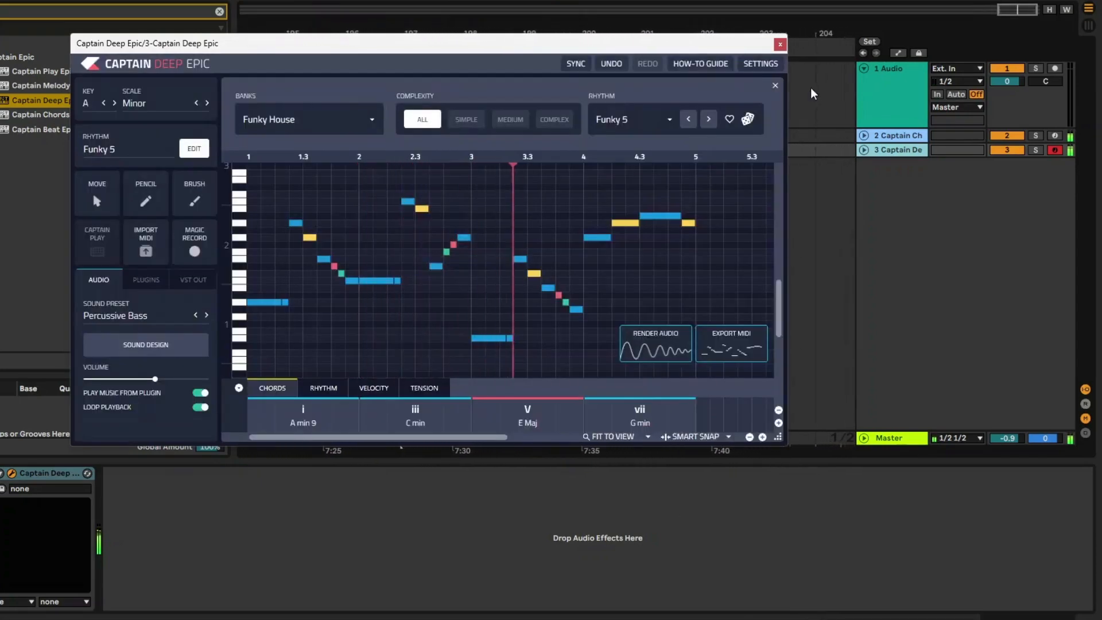
{"action": "left_click", "coordinate": [132, 348]}
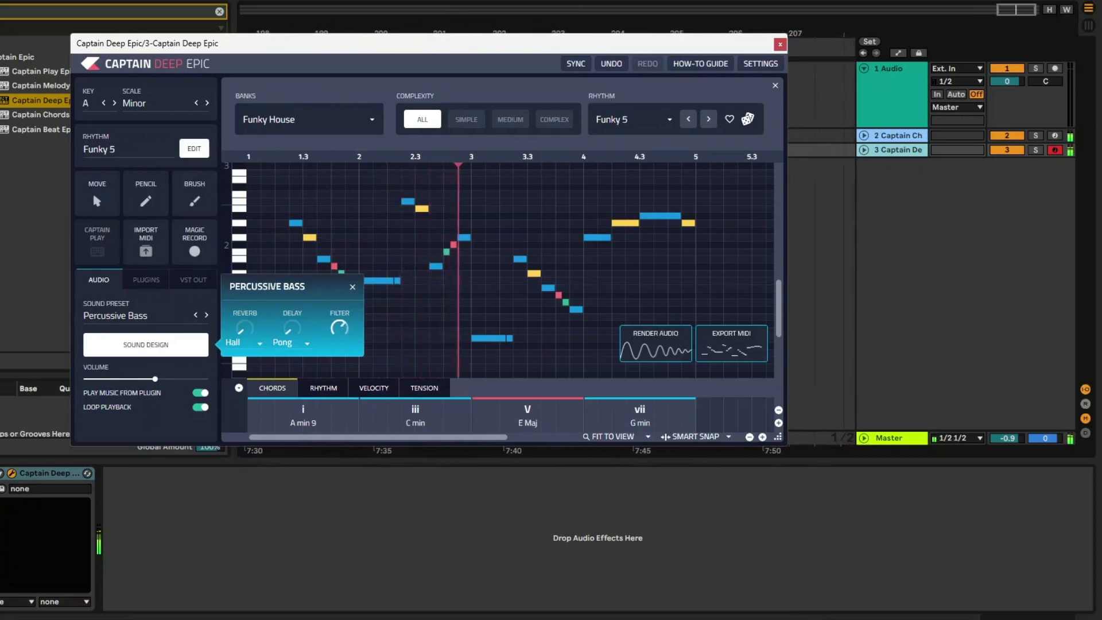
{"action": "left_click", "coordinate": [757, 224]}
{"action": "key", "text": "space"}
{"action": "left_click", "coordinate": [780, 45]}
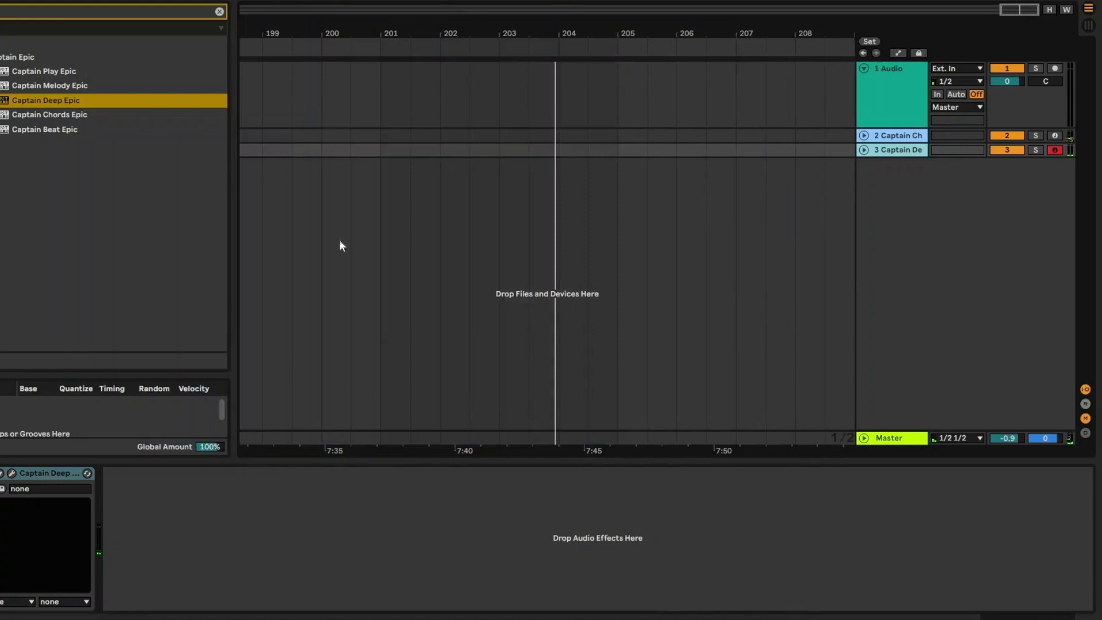
Add Captain Melody Epic on a new track below the bass track
{"action": "left_click", "coordinate": [25, 86]}
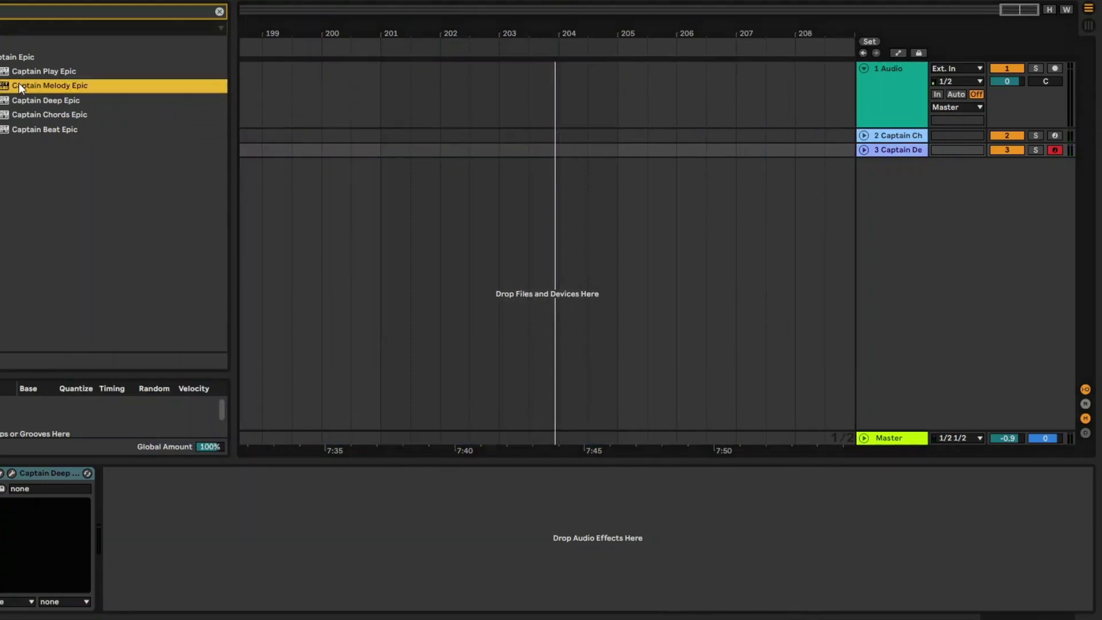
{"action": "left_click_drag", "start_coordinate": [18, 91], "coordinate": [606, 260]}
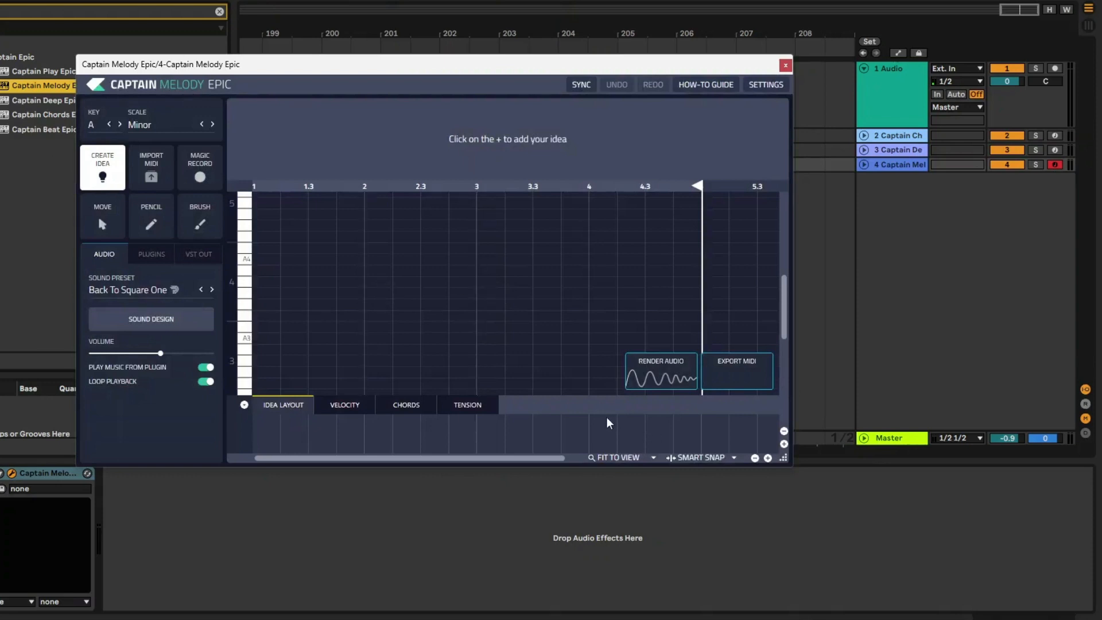
{"action": "left_click_drag", "start_coordinate": [464, 68], "coordinate": [434, 48]}
Create a Double-Taps melody idea during playback and adjust the settings of its rhythm A
{"action": "key", "text": "space"}
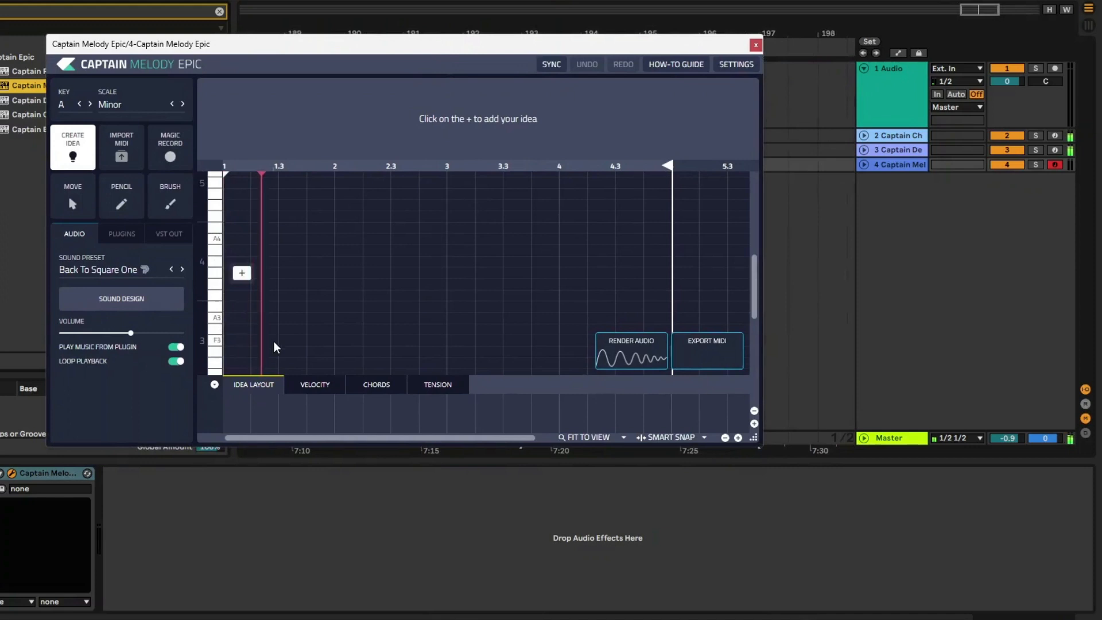
{"action": "left_click", "coordinate": [242, 275]}
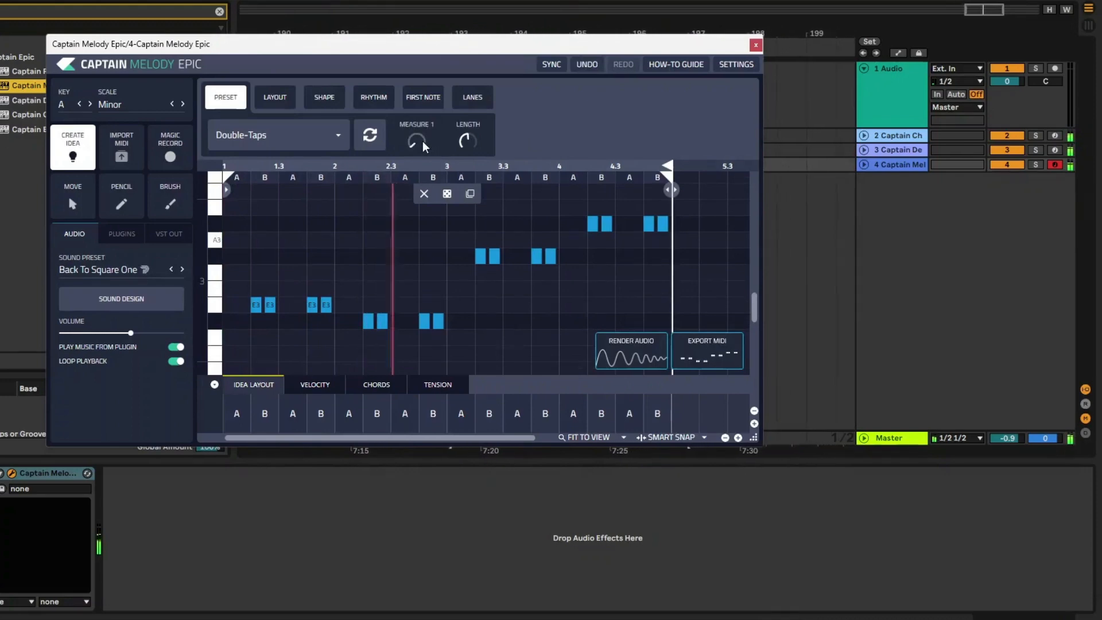
{"action": "left_click", "coordinate": [374, 97]}
{"action": "left_click_drag", "start_coordinate": [343, 141], "coordinate": [343, 138]}
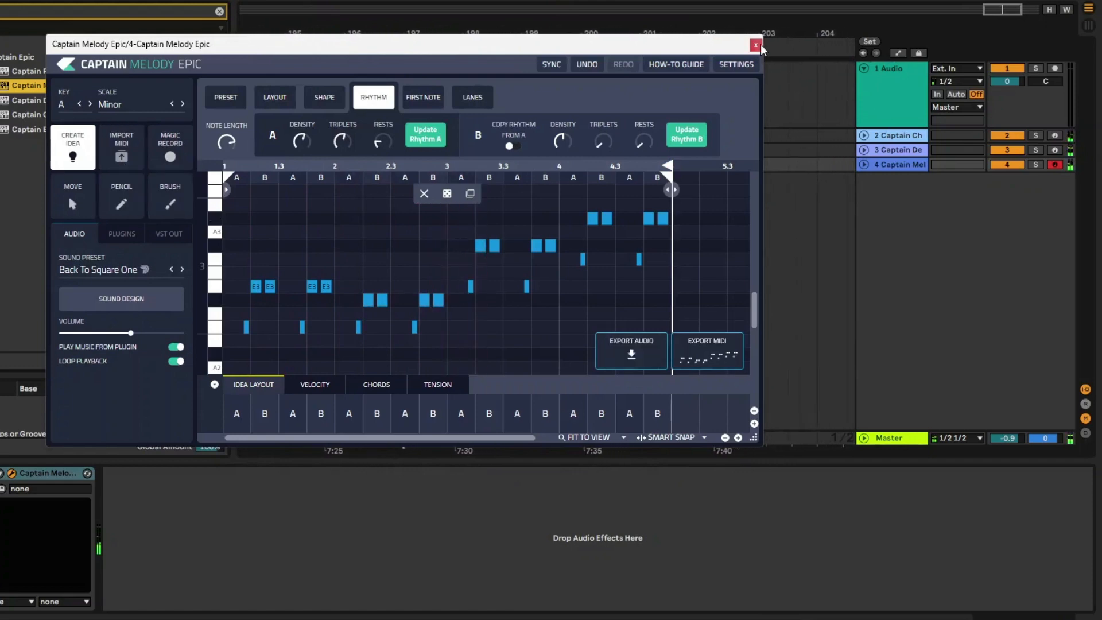
Place the rendered melody audio on a new arrangement track, listen to it soloed and select the clip
{"action": "left_click_drag", "start_coordinate": [632, 352], "coordinate": [785, 309]}
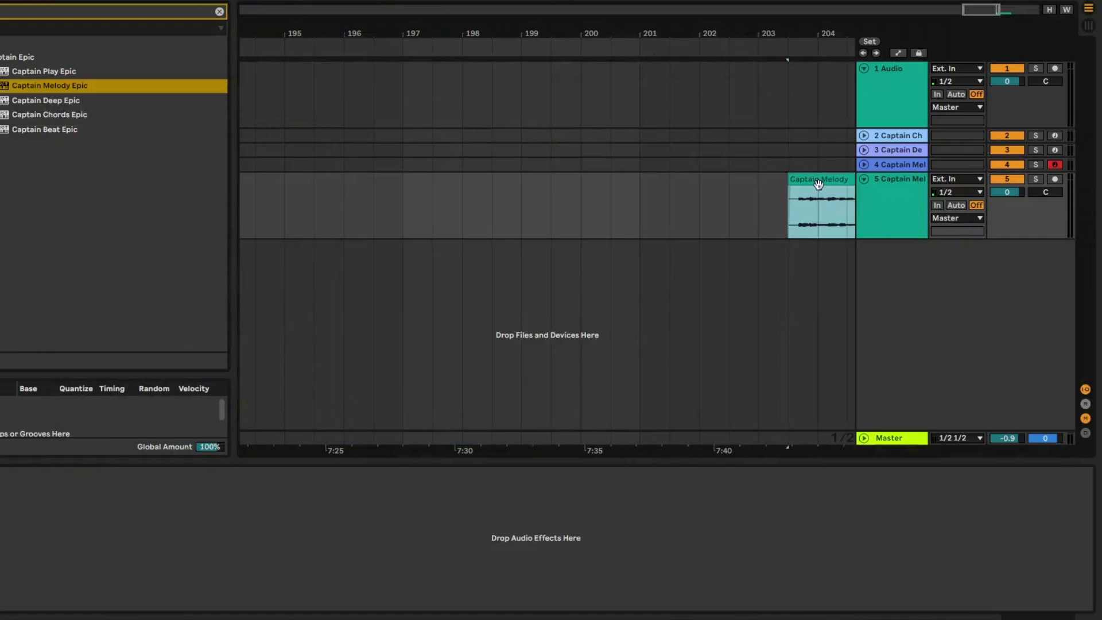
{"action": "key", "text": "space"}
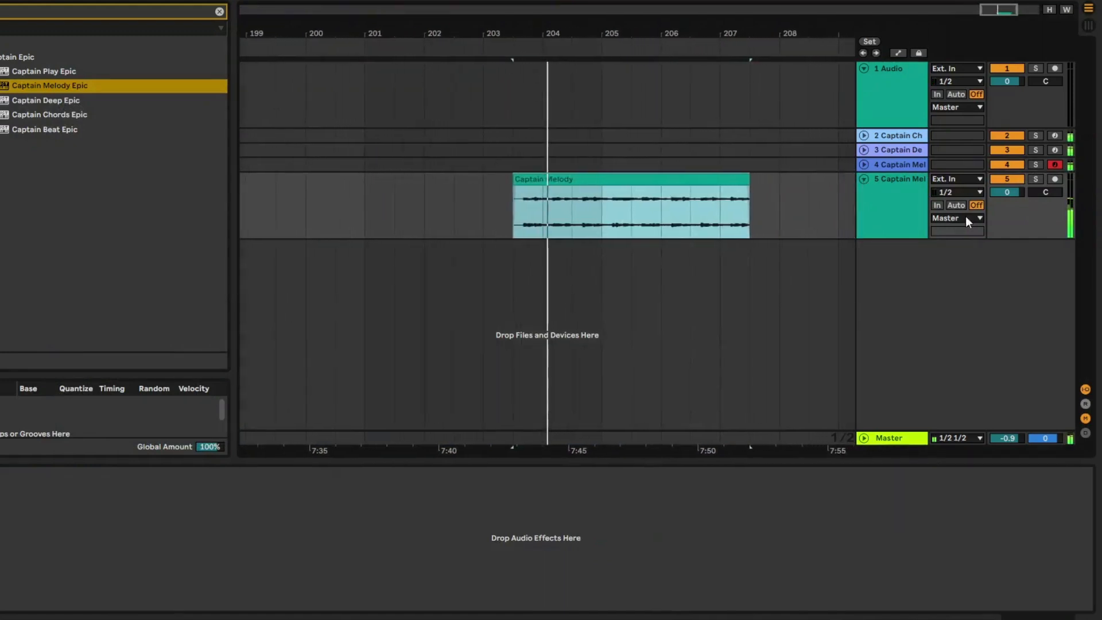
{"action": "left_click", "coordinate": [1037, 178]}
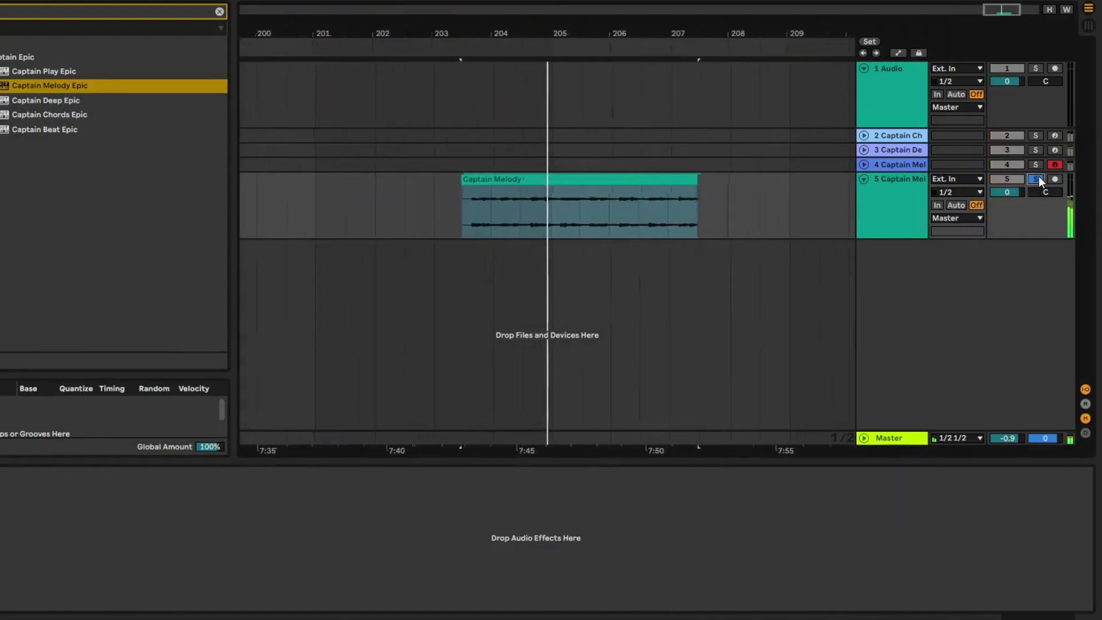
{"action": "left_click", "coordinate": [1039, 179]}
{"action": "left_click", "coordinate": [601, 178]}
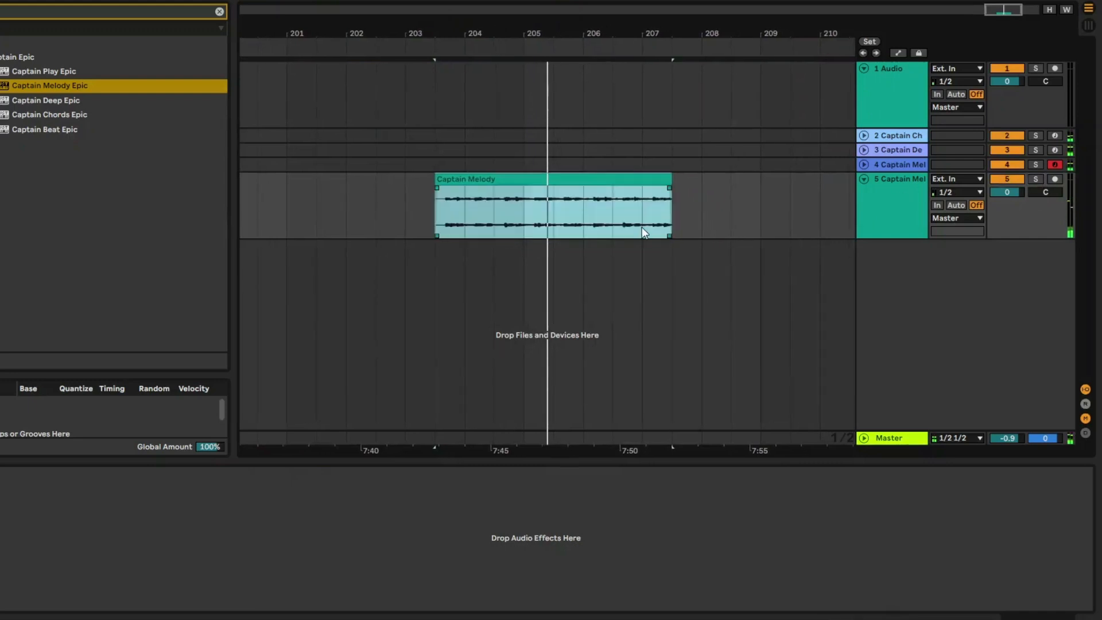
Delete the rendered melody clip from the audio track, and bring up the Captain Melody plugin and close it again
{"action": "key", "text": "Delete"}
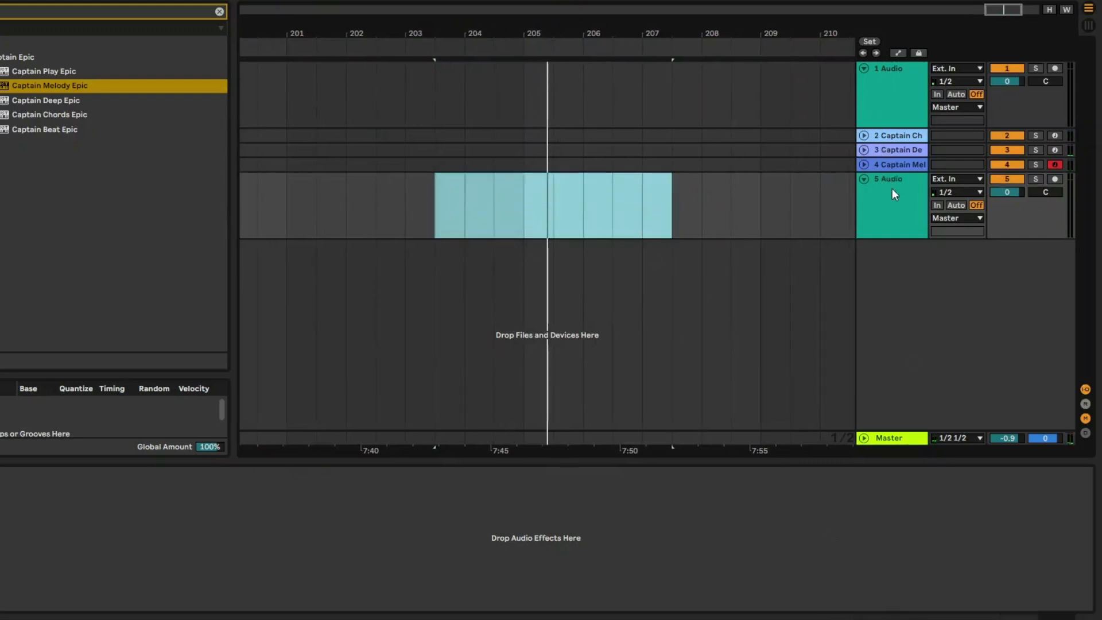
{"action": "left_click", "coordinate": [899, 164]}
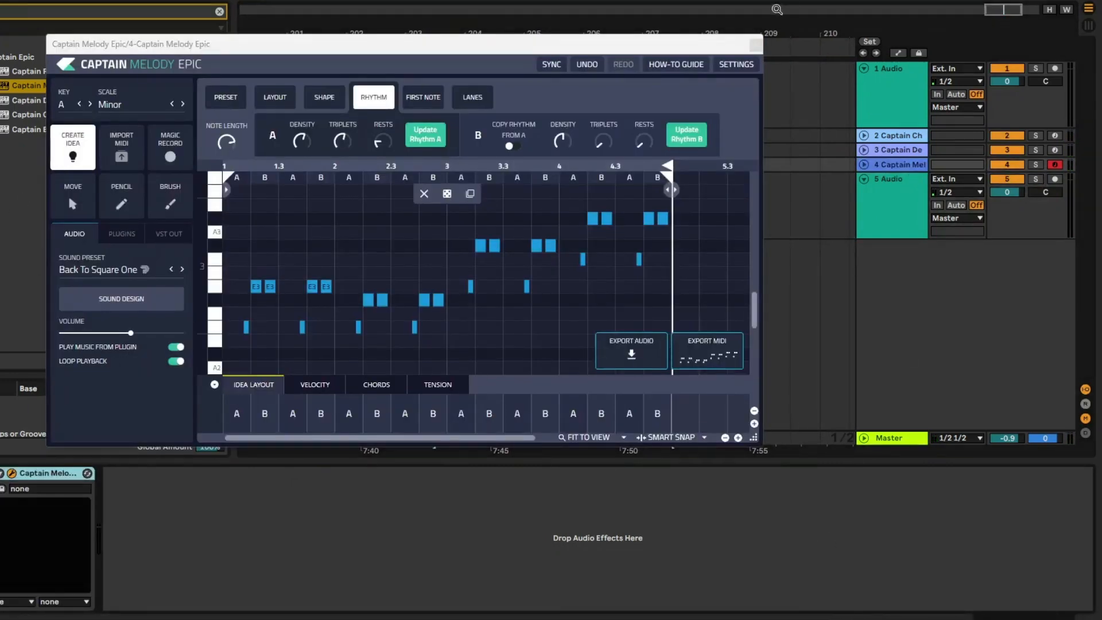
{"action": "left_click", "coordinate": [757, 45]}
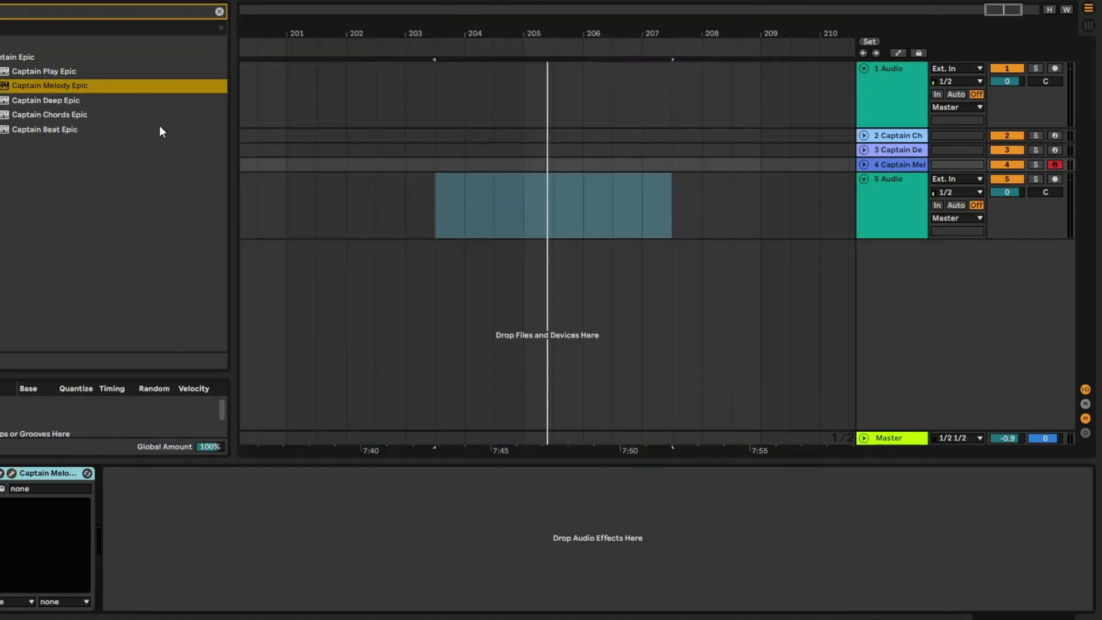
Add Captain Beat Epic on a new track below the empty audio track and start playback
{"action": "left_click_drag", "start_coordinate": [38, 135], "coordinate": [80, 121]}
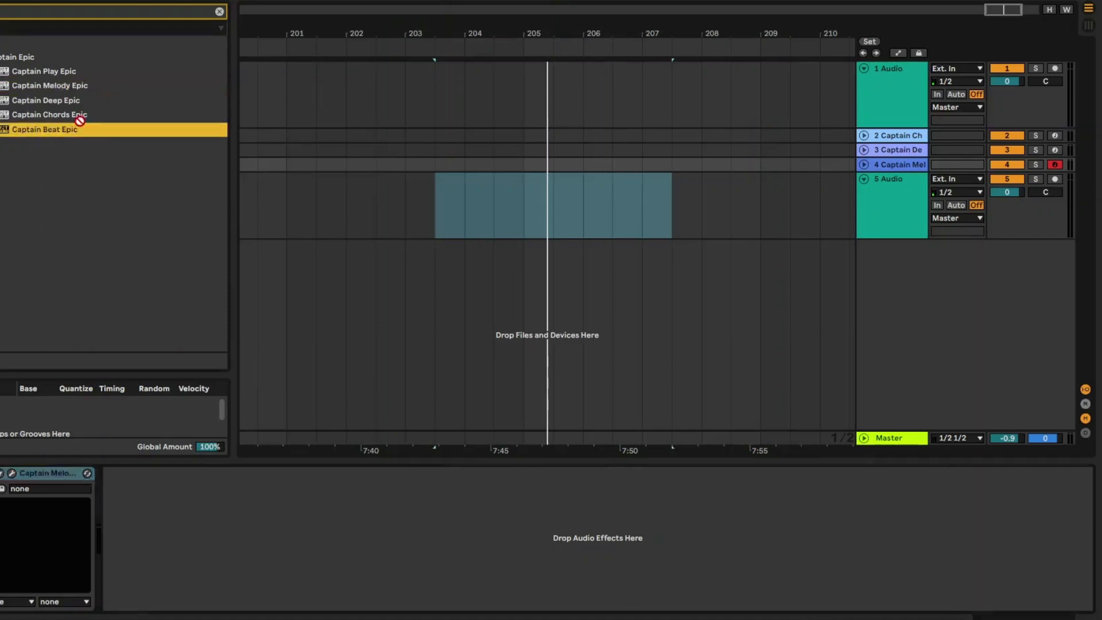
{"action": "left_click_drag", "start_coordinate": [380, 264], "coordinate": [381, 265]}
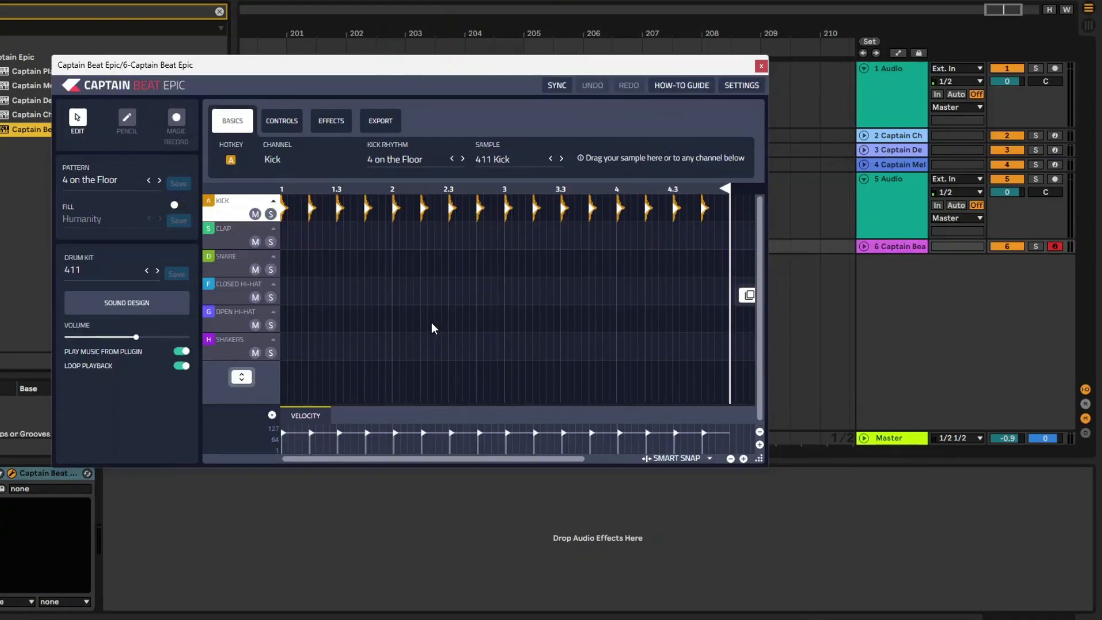
{"action": "left_click_drag", "start_coordinate": [356, 70], "coordinate": [273, 205]}
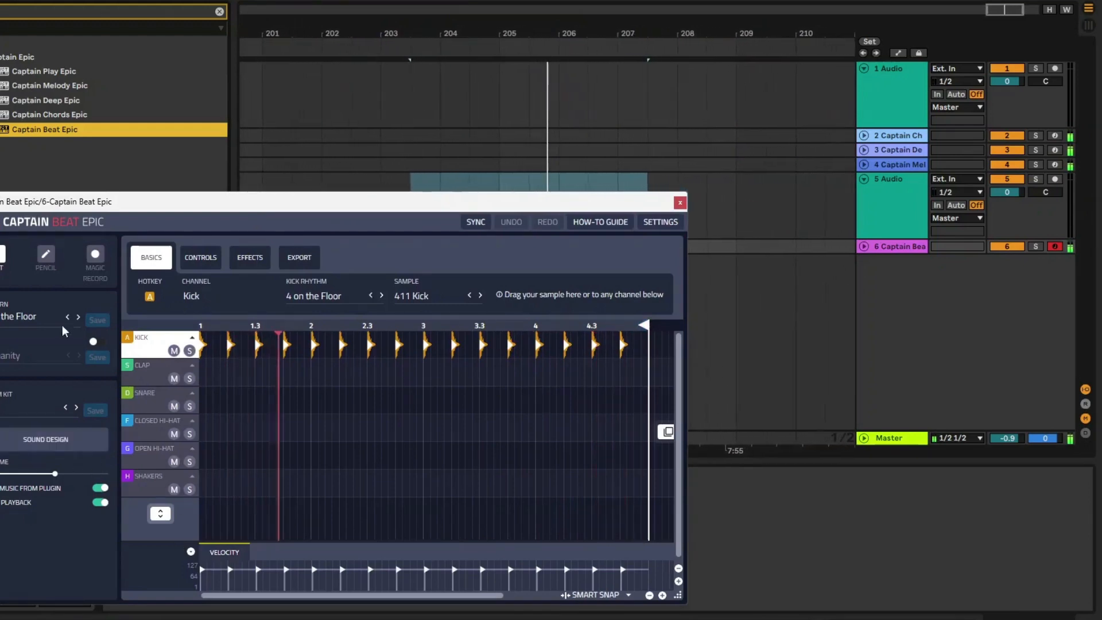
Open the drum pattern browser, try the House pattern Amigos 125 and collapse the House group
{"action": "left_click", "coordinate": [29, 318]}
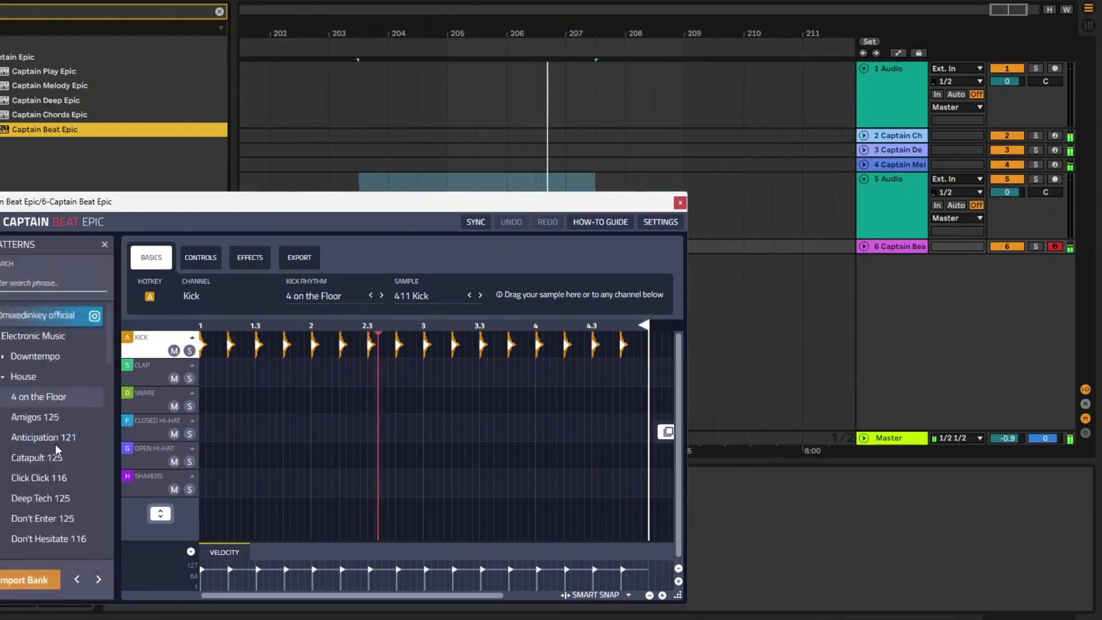
{"action": "left_click", "coordinate": [36, 417]}
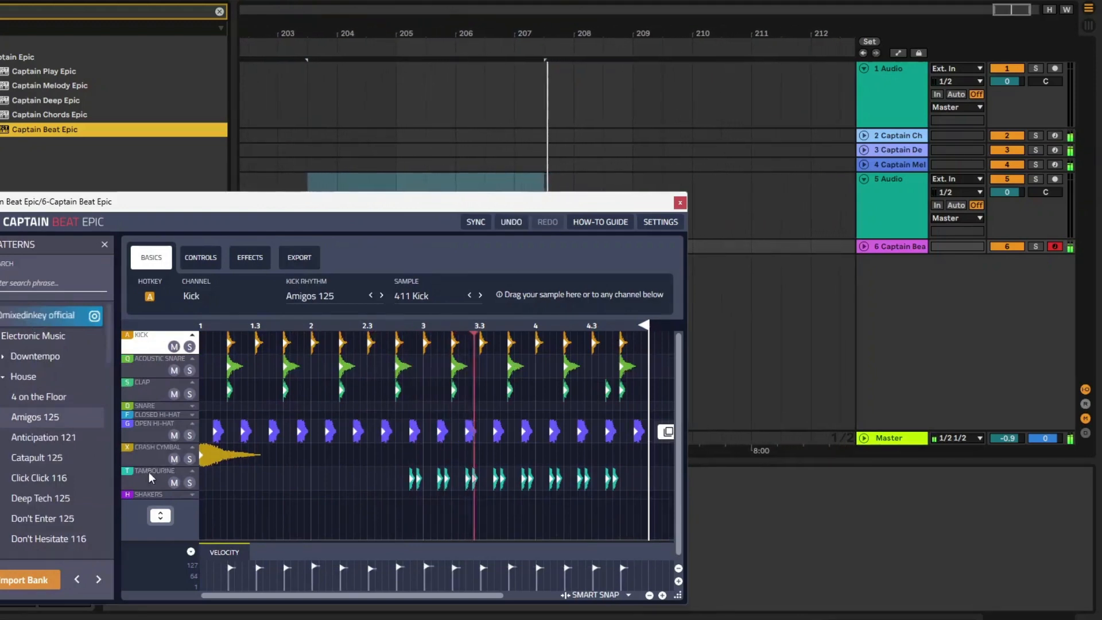
{"action": "left_click", "coordinate": [4, 379]}
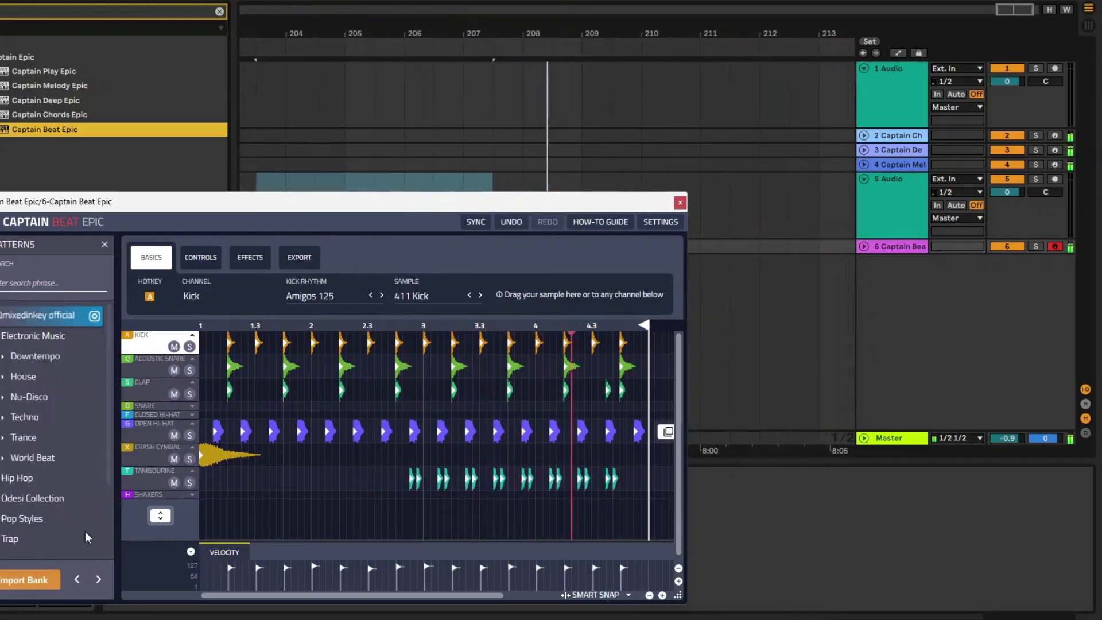
{"action": "left_click_drag", "start_coordinate": [287, 208], "coordinate": [344, 112]}
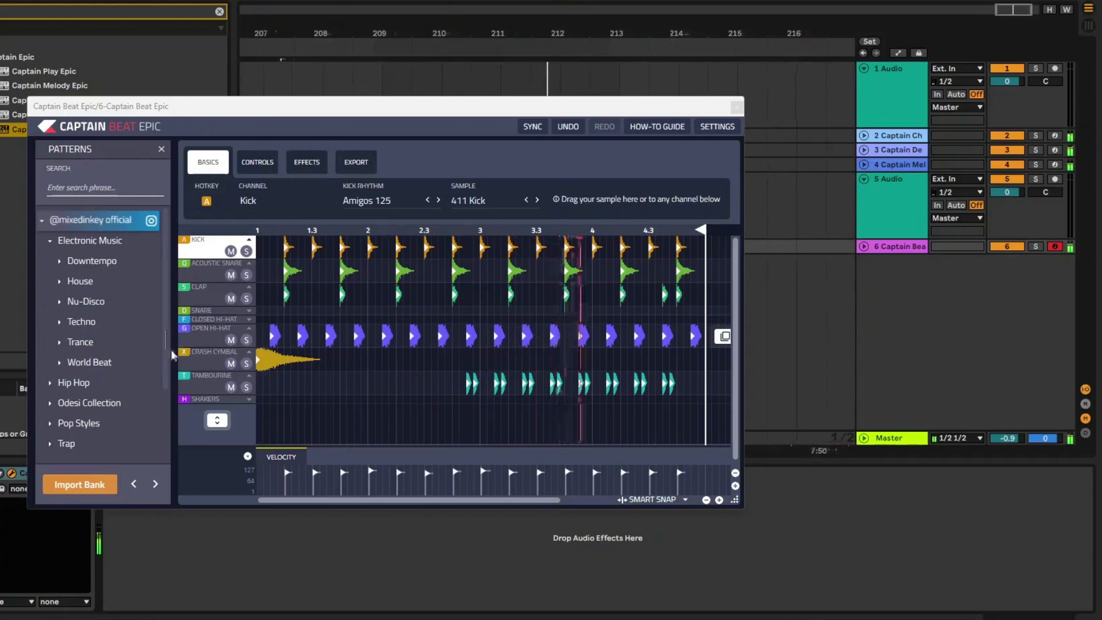
Load the Trance pattern Chugger Trance 138 for the drums and close the pattern browser
{"action": "scroll", "coordinate": [103, 345], "scroll_direction": "down", "scroll_amount": 2}
{"action": "left_click", "coordinate": [64, 278]}
{"action": "left_click", "coordinate": [93, 313]}
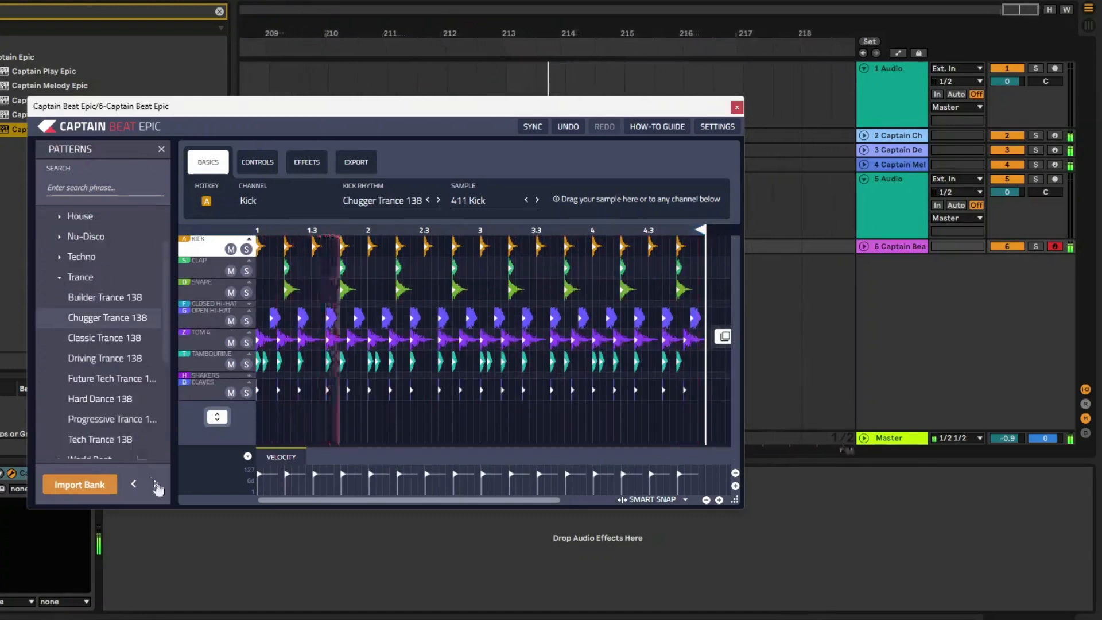
{"action": "left_click", "coordinate": [61, 279]}
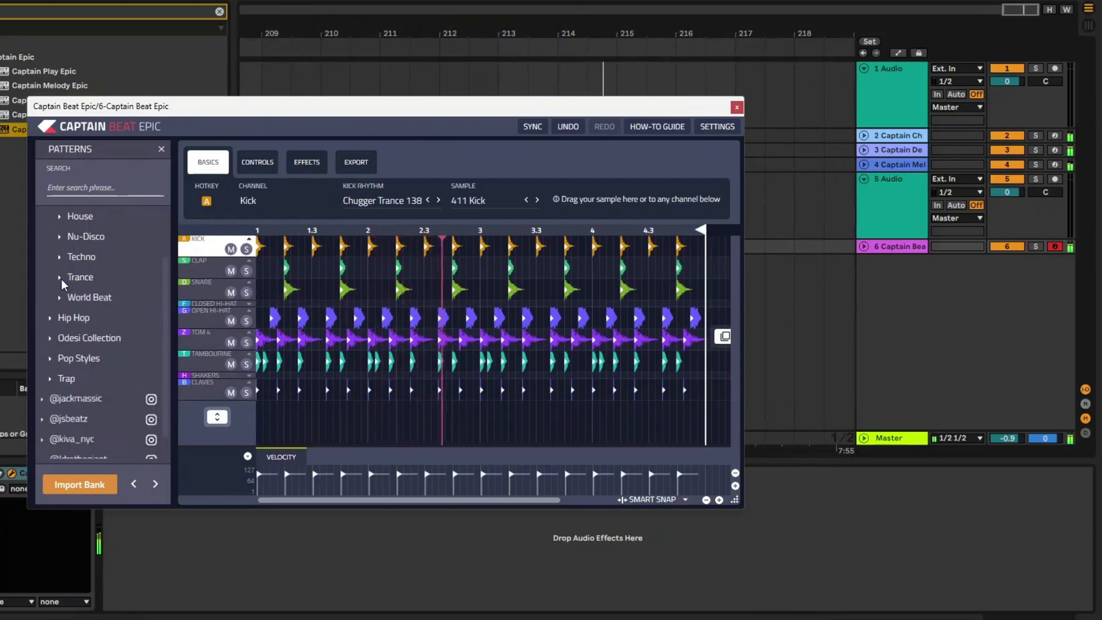
{"action": "left_click_drag", "start_coordinate": [481, 110], "coordinate": [449, 43]}
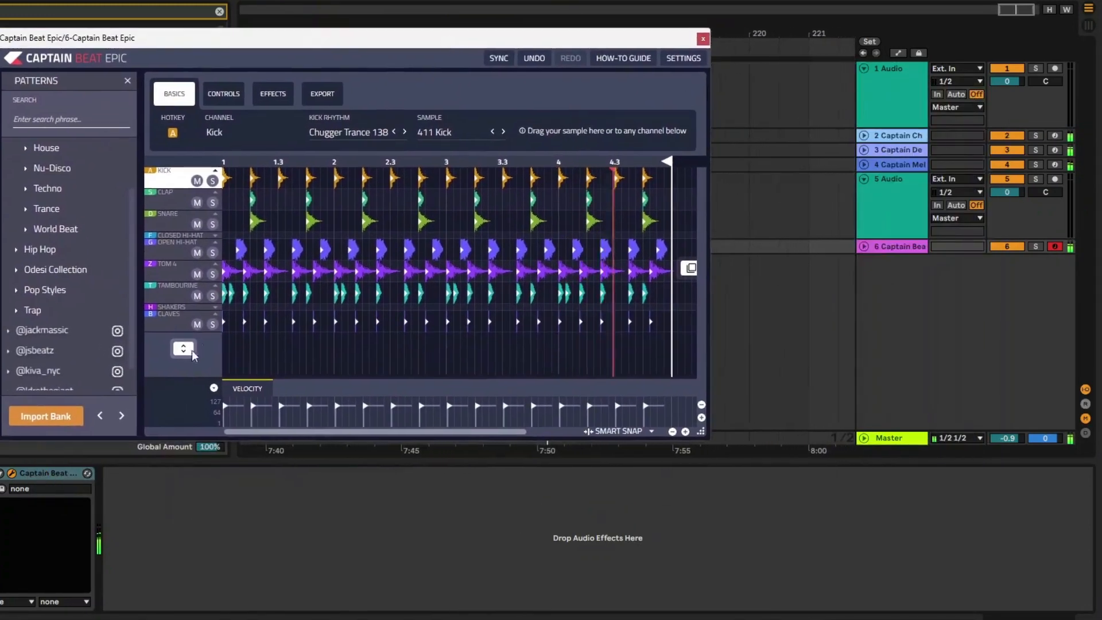
{"action": "left_click", "coordinate": [131, 80]}
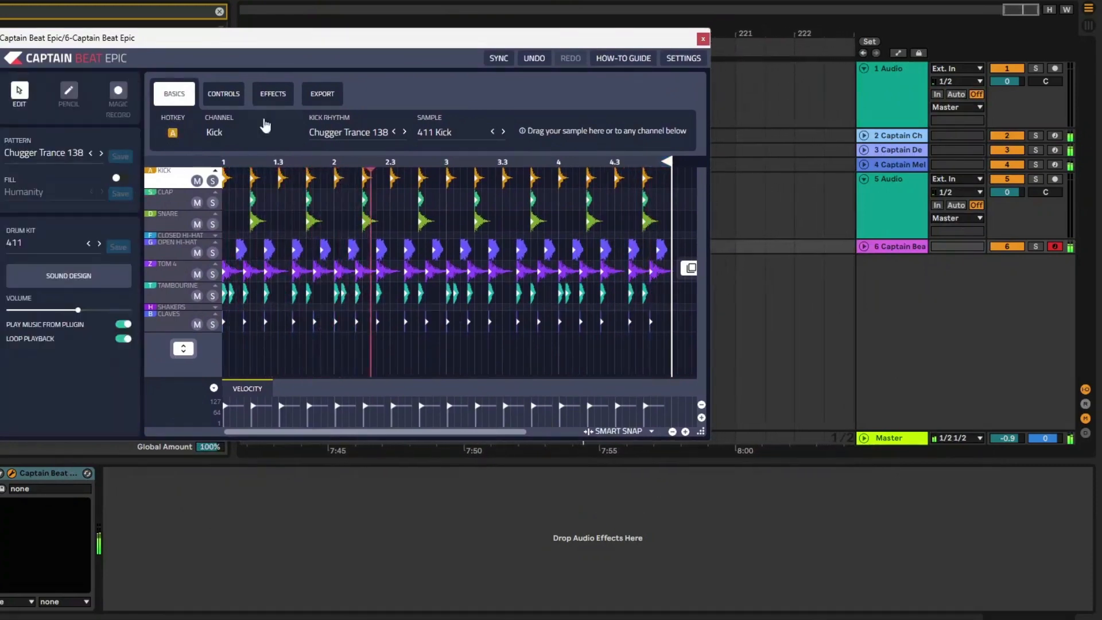
Adjust the filter in the drum kit's sound design controls, stop playback and close those controls
{"action": "left_click", "coordinate": [46, 277]}
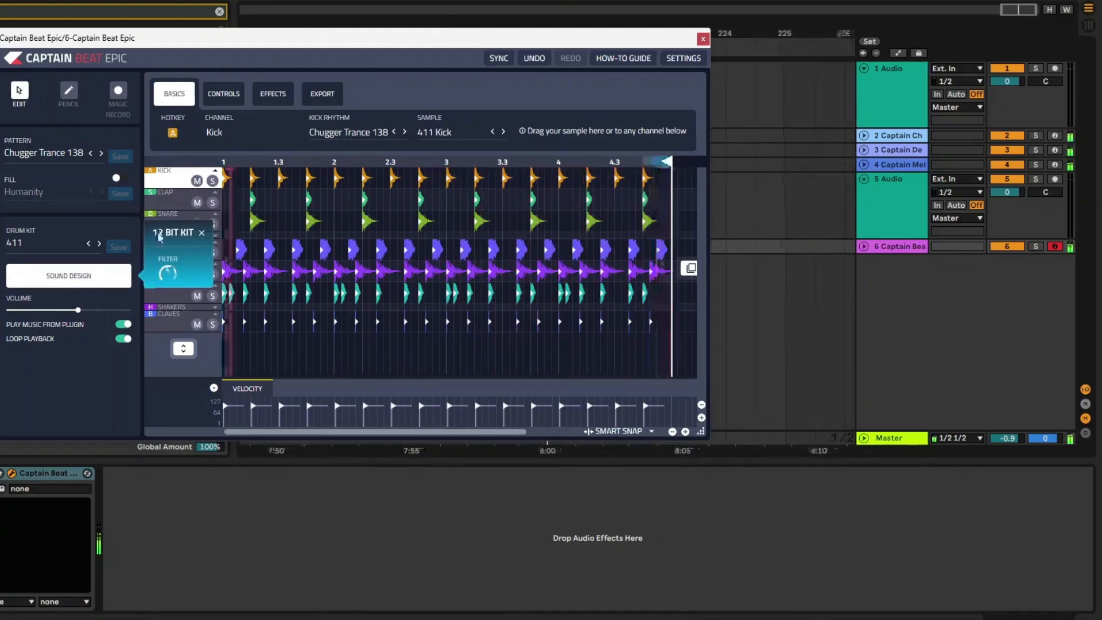
{"action": "key", "text": "space"}
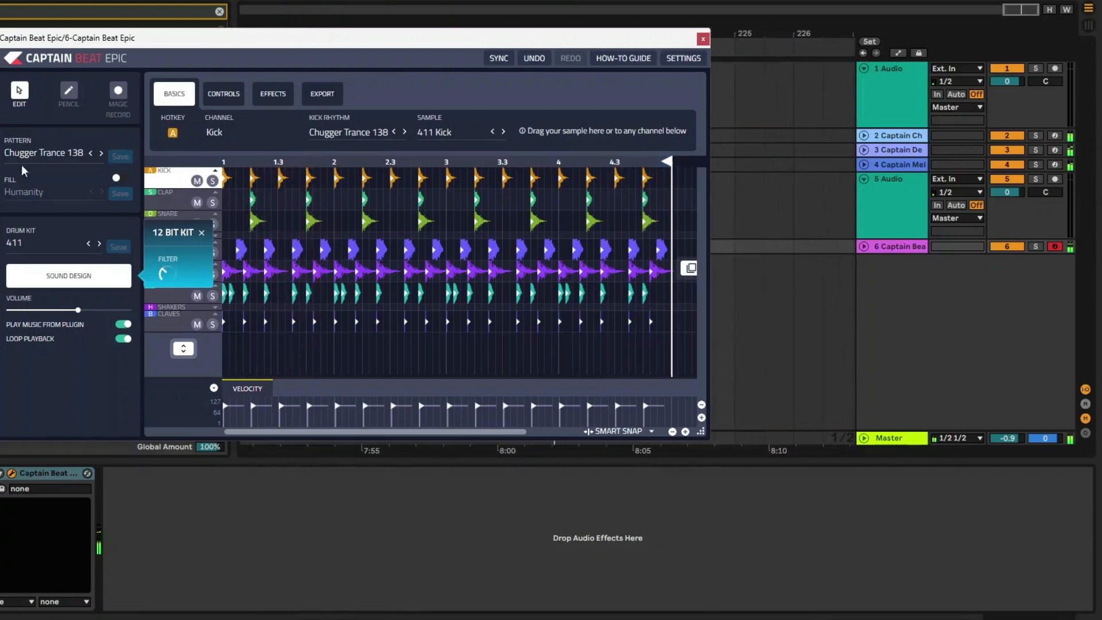
{"action": "mouse_move", "coordinate": [178, 275]}
{"action": "left_mouse_down"}
{"action": "mouse_move", "coordinate": [168, 287]}
{"action": "mouse_move", "coordinate": [169, 278]}
{"action": "left_mouse_up"}
{"action": "left_click", "coordinate": [201, 233]}
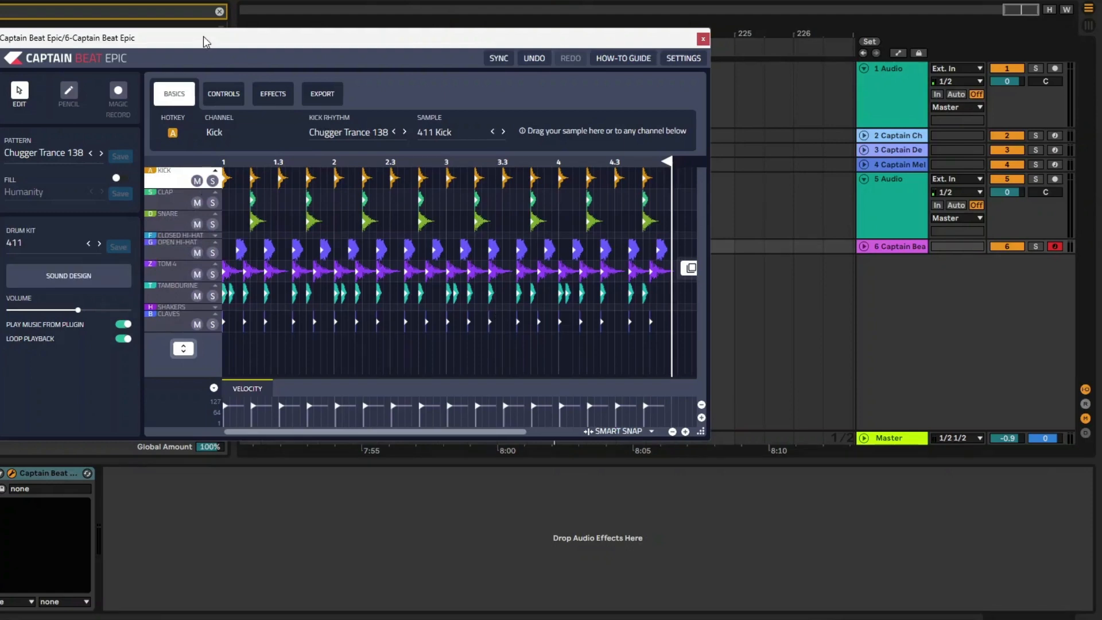
{"action": "left_click_drag", "start_coordinate": [206, 38], "coordinate": [173, 181]}
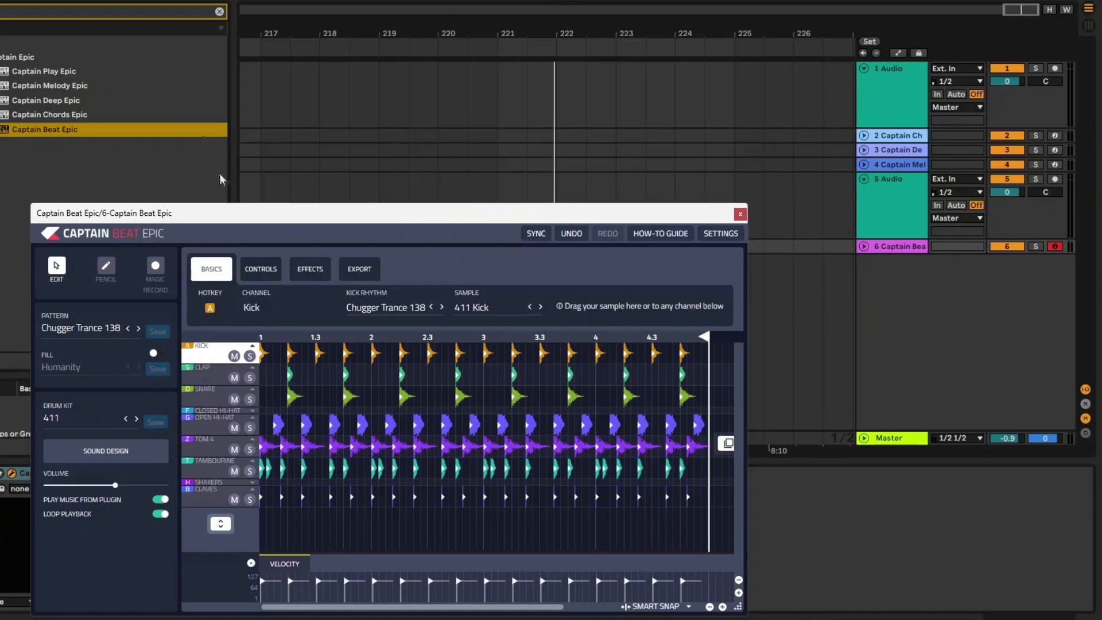
{"action": "left_click_drag", "start_coordinate": [280, 217], "coordinate": [348, 141]}
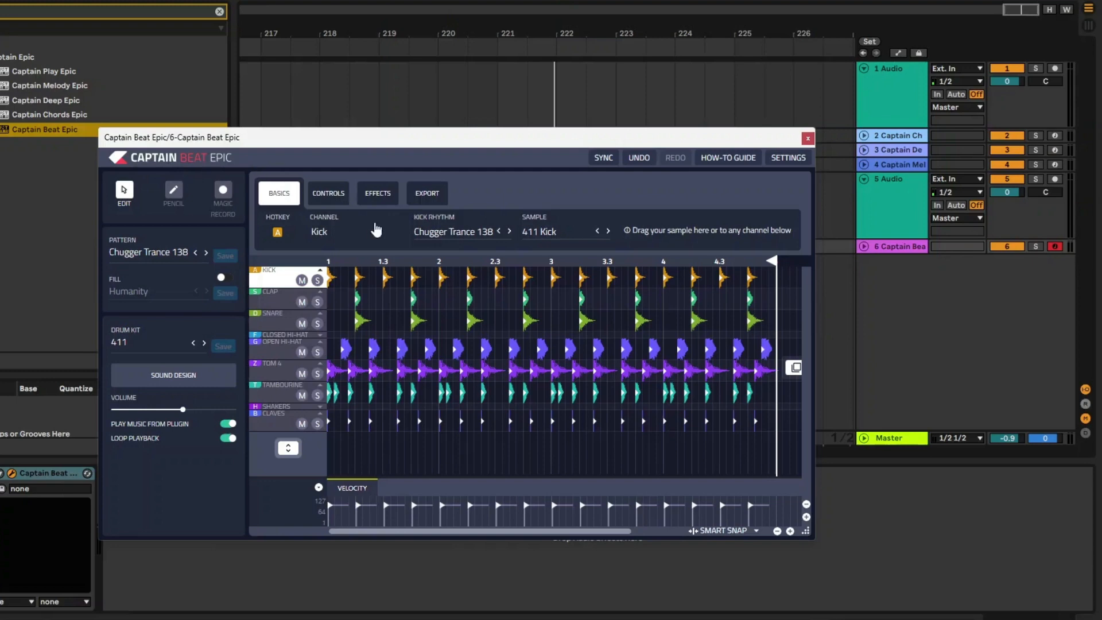